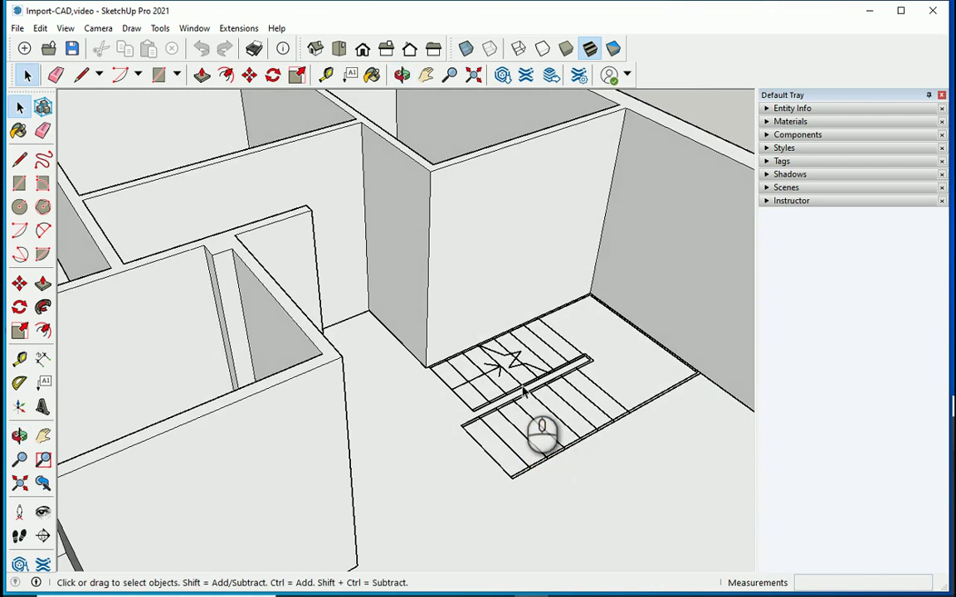
Inspect the stair plan, divide 2.8 by 16 in Calculator for the riser height, and close Calculator.
{"action": "scroll", "coordinate": [384, 387], "scroll_direction": "down", "scroll_amount": 2}
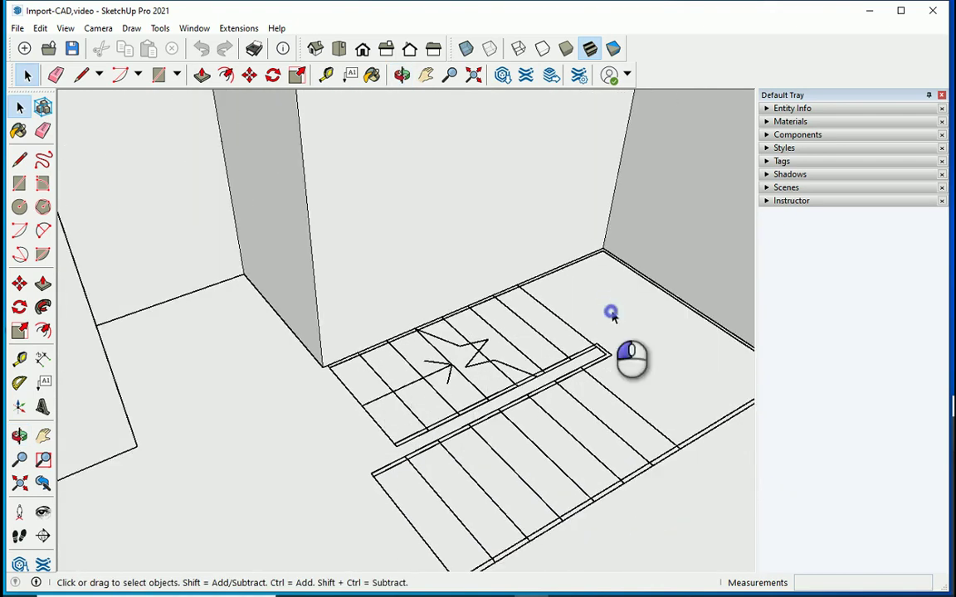
{"action": "scroll", "coordinate": [406, 350], "scroll_direction": "up", "scroll_amount": 1}
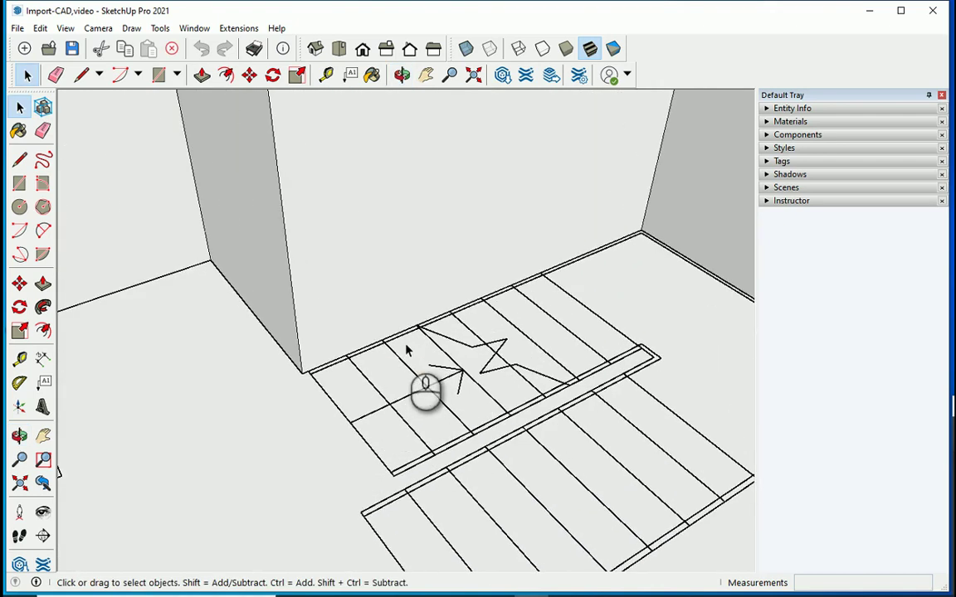
{"action": "scroll", "coordinate": [357, 362], "scroll_direction": "up", "scroll_amount": 3}
{"action": "scroll", "coordinate": [284, 388], "scroll_direction": "down", "scroll_amount": 4}
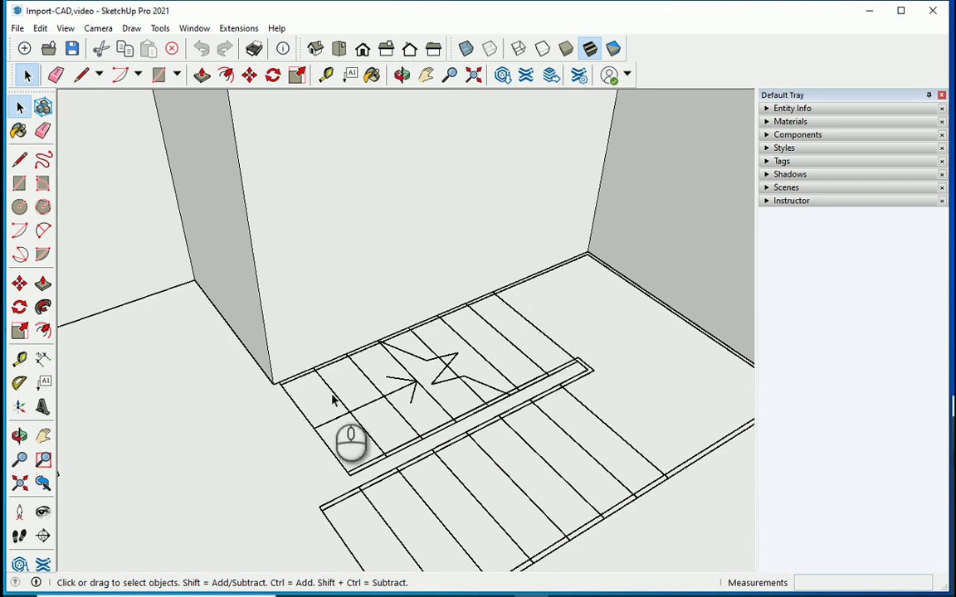
{"action": "scroll", "coordinate": [561, 284], "scroll_direction": "down", "scroll_amount": 2}
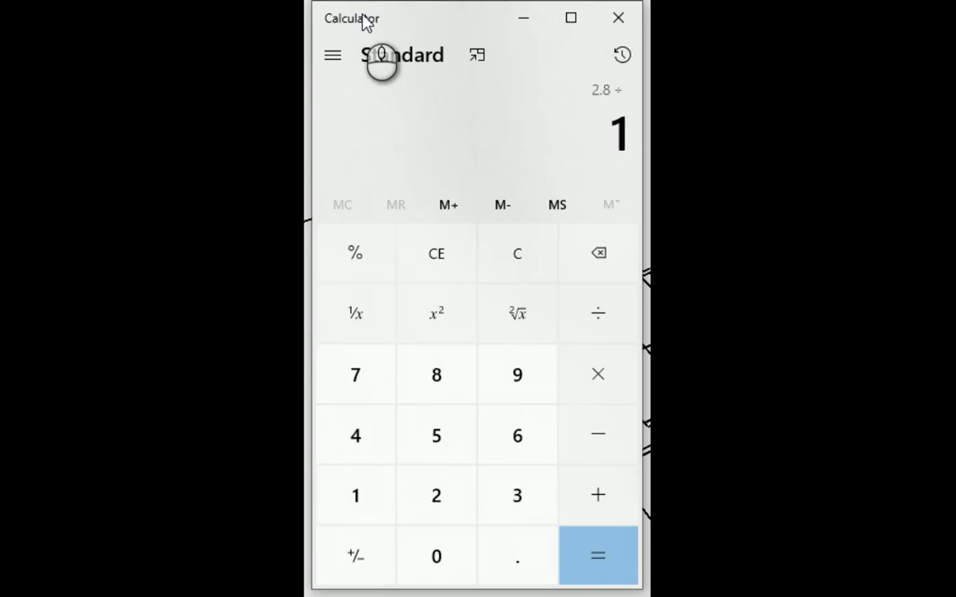
{"action": "type", "text": "6"}
{"action": "key", "text": "Return"}
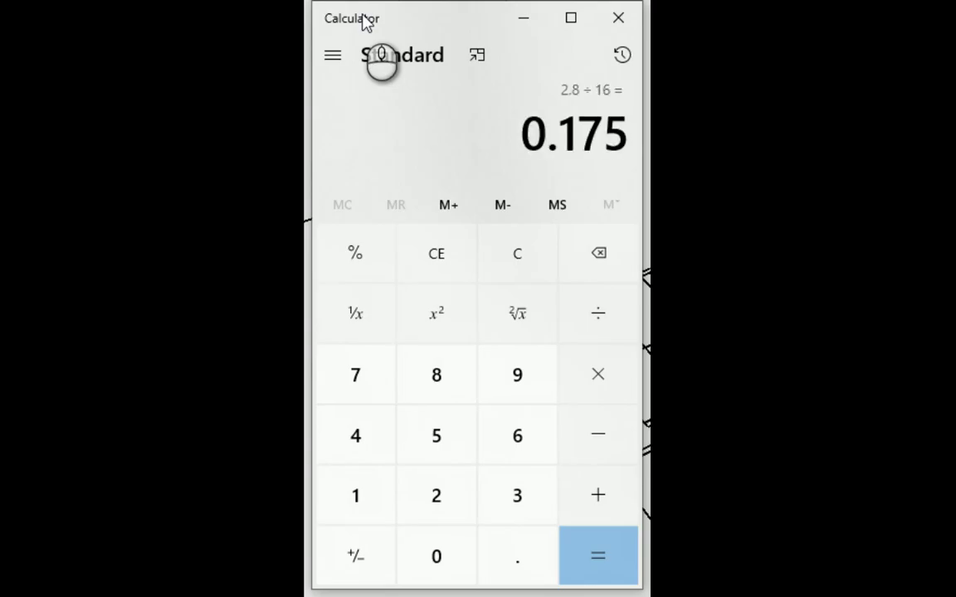
{"action": "left_click", "coordinate": [615, 18]}
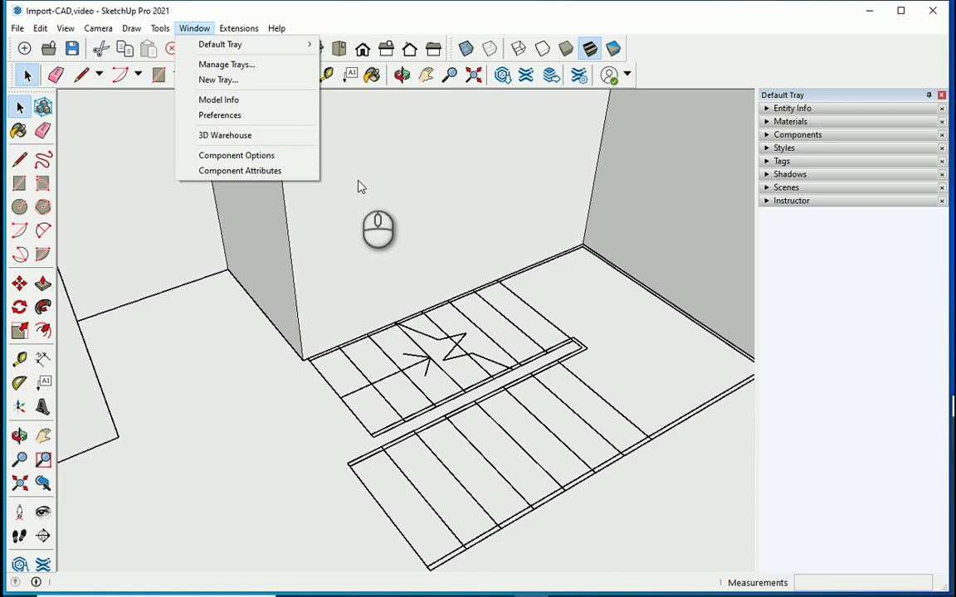
Check the length display precision in the model's measurement unit settings.
{"action": "left_click", "coordinate": [228, 99]}
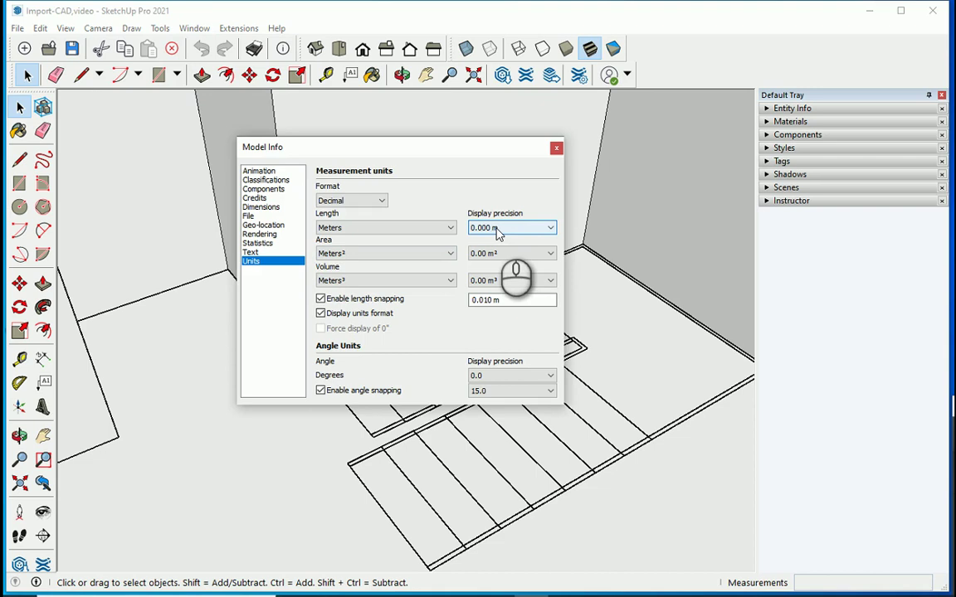
{"action": "left_click", "coordinate": [556, 148]}
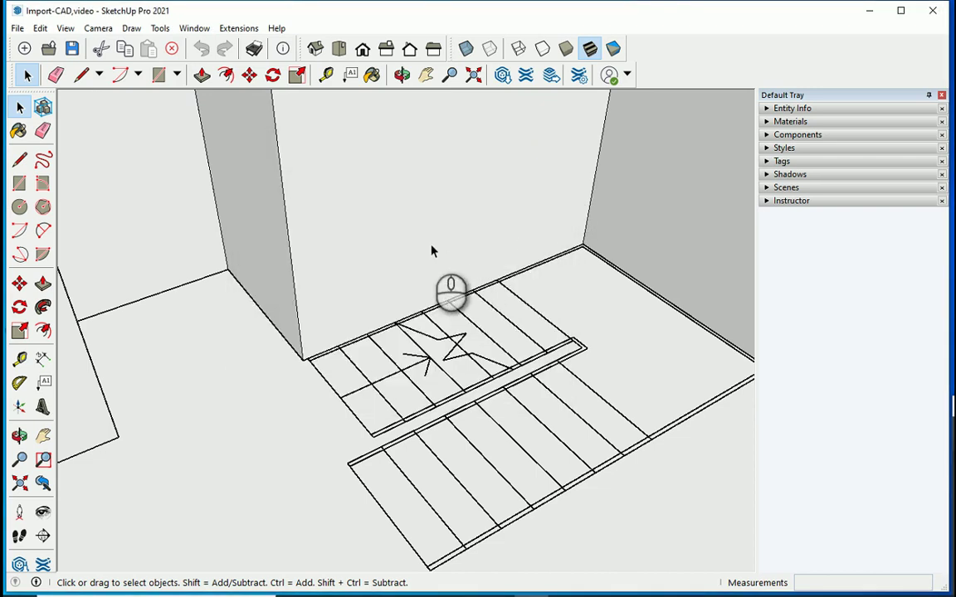
Draw a vertical 0.175 m riser line up from the first stair line's wall-side end, near the wall corner.
{"action": "scroll", "coordinate": [390, 272], "scroll_direction": "up", "scroll_amount": 5}
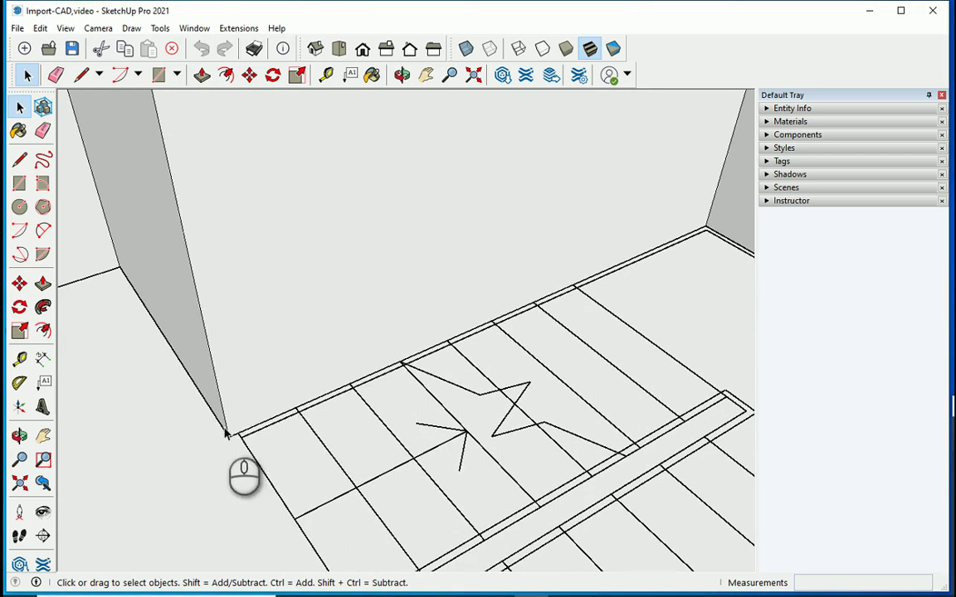
{"action": "scroll", "coordinate": [230, 427], "scroll_direction": "up", "scroll_amount": 3}
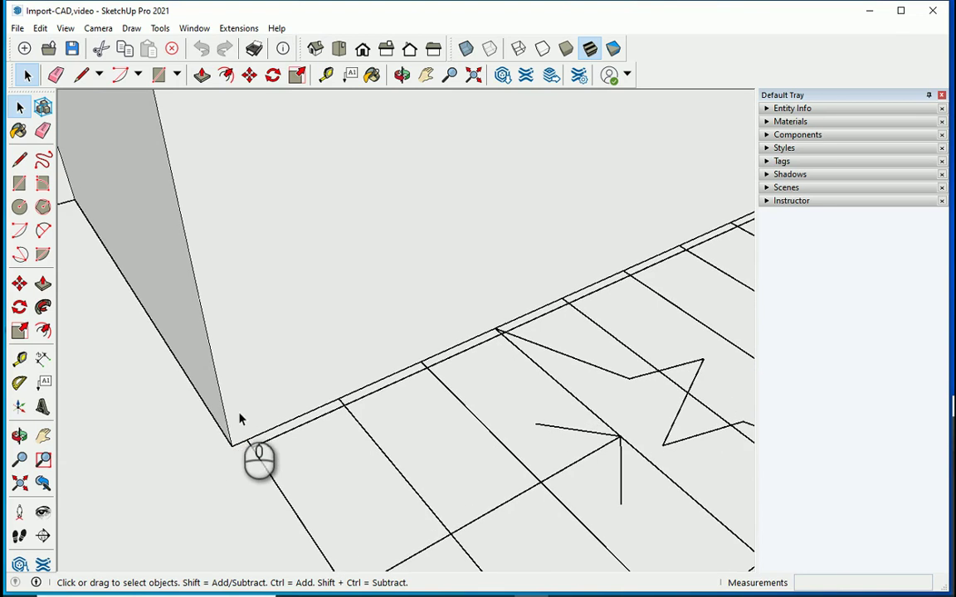
{"action": "key", "text": "l"}
{"action": "left_click", "coordinate": [247, 439]}
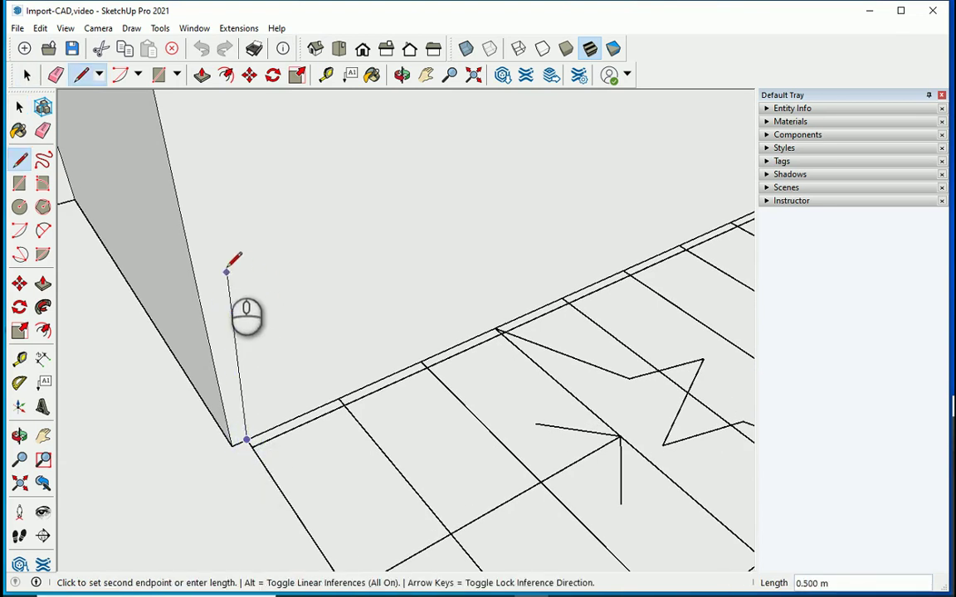
{"action": "scroll", "coordinate": [230, 348], "scroll_direction": "up", "scroll_amount": 2}
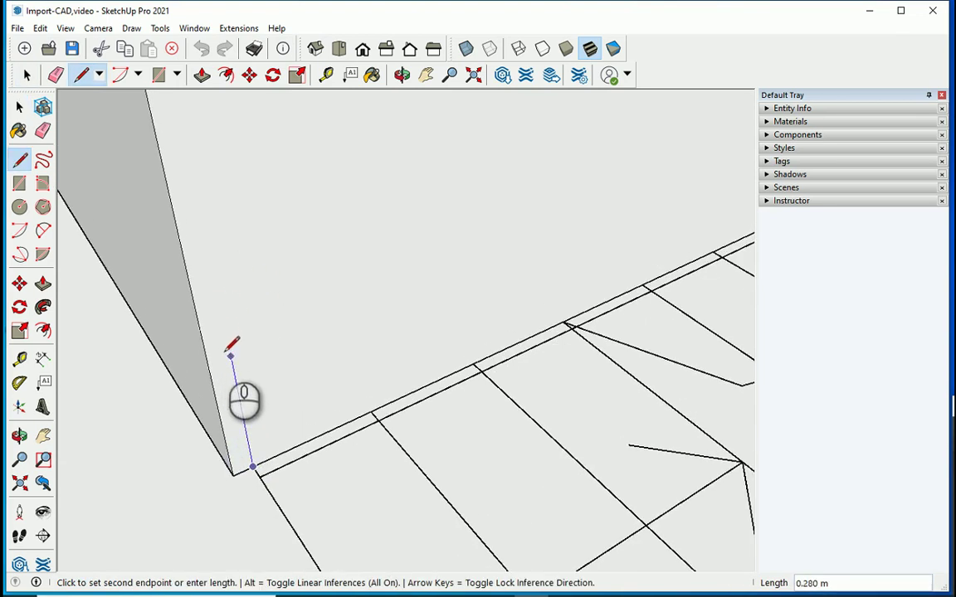
{"action": "scroll", "coordinate": [230, 348], "scroll_direction": "up", "scroll_amount": 2}
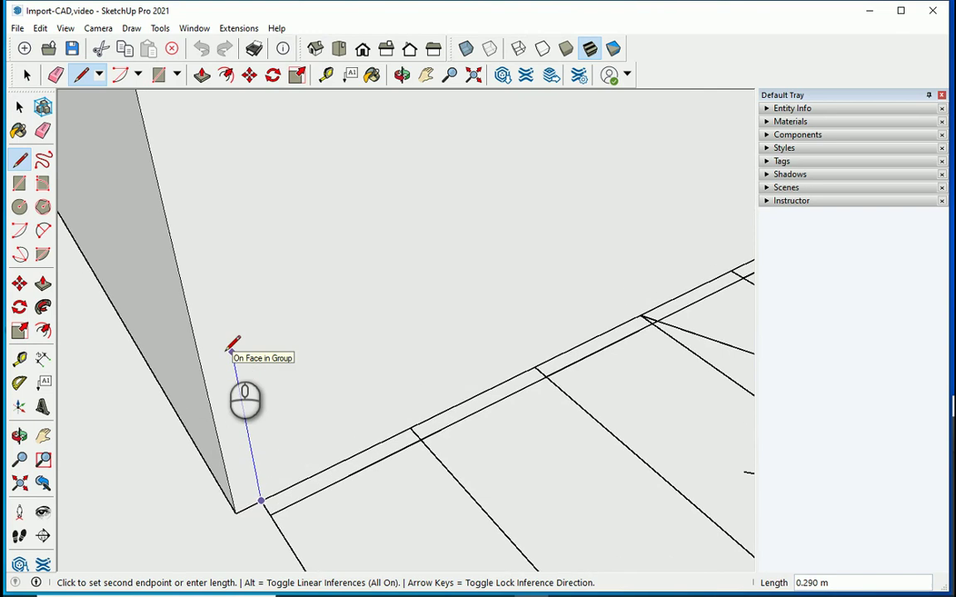
{"action": "key", "text": "Up"}
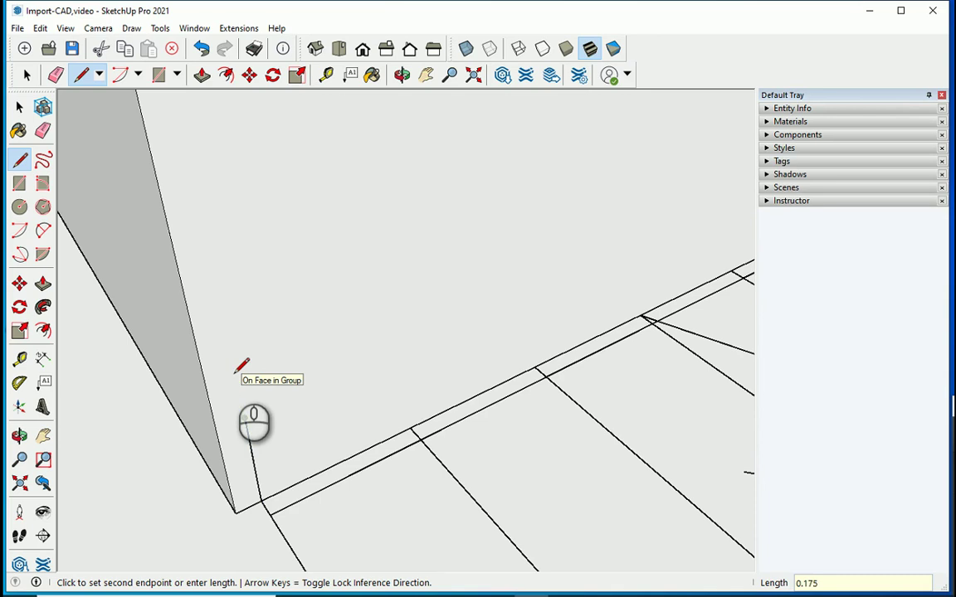
{"action": "left_click", "coordinate": [237, 371]}
{"action": "scroll", "coordinate": [267, 389], "scroll_direction": "up", "scroll_amount": 2}
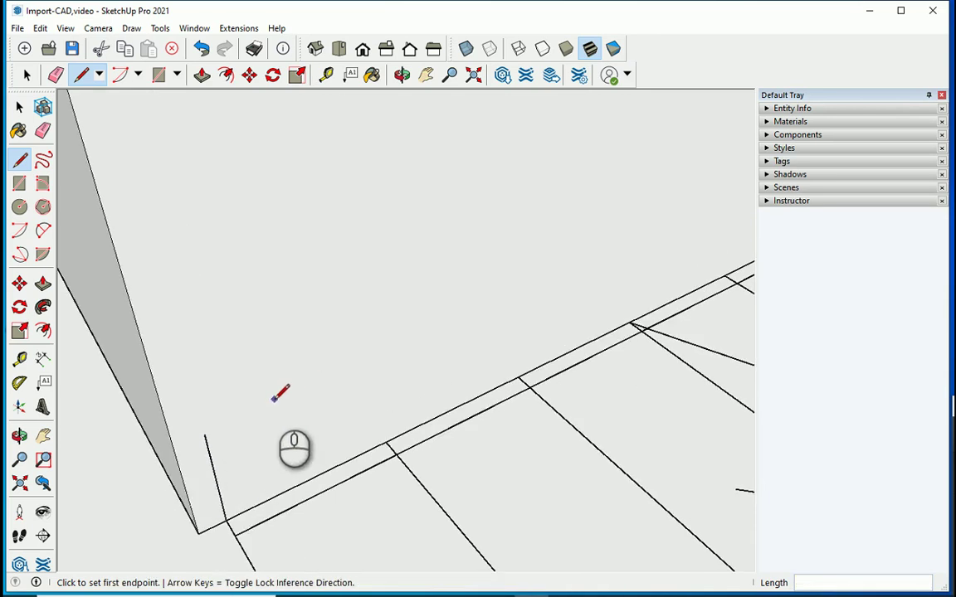
Draw a tread line about 0.26 m long from the riser's upper end, along the green axis, to above the next stair line.
{"action": "left_click", "coordinate": [204, 434]}
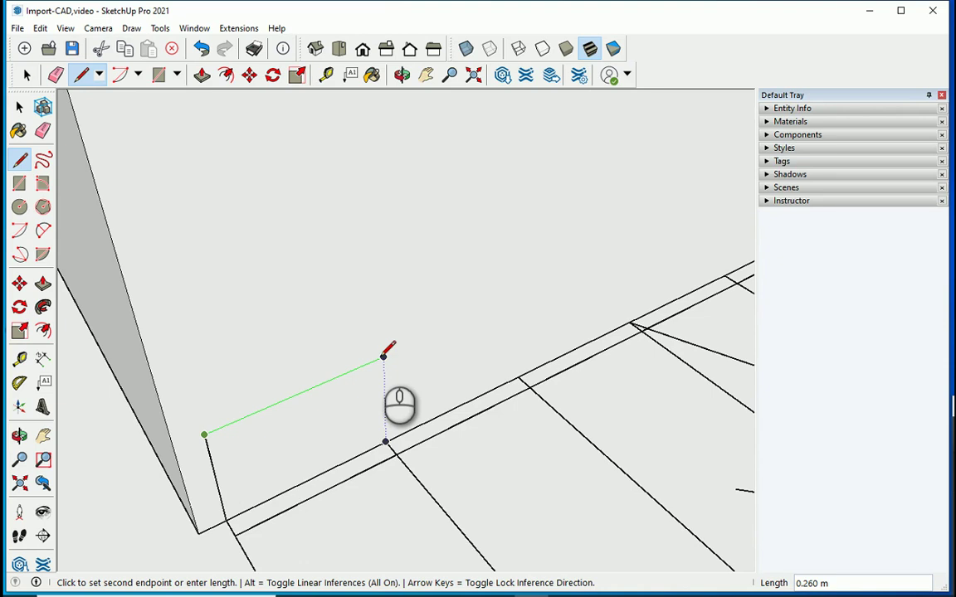
{"action": "left_click", "coordinate": [383, 357]}
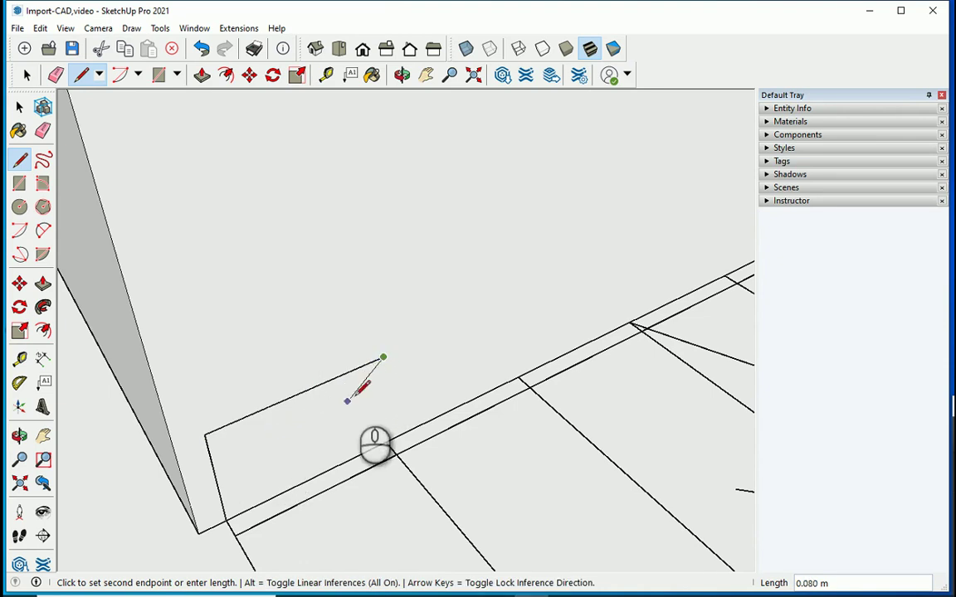
{"action": "key", "text": "Escape"}
Hide the walls and the imported floor plan, and turn off the display of hidden objects.
{"action": "scroll", "coordinate": [347, 396], "scroll_direction": "down", "scroll_amount": 3}
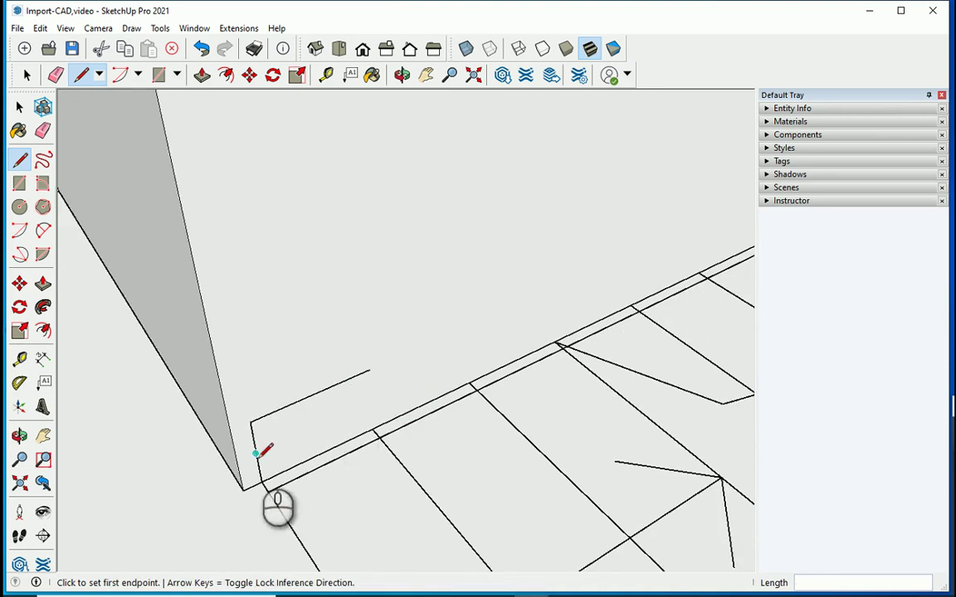
{"action": "scroll", "coordinate": [251, 421], "scroll_direction": "down", "scroll_amount": 5}
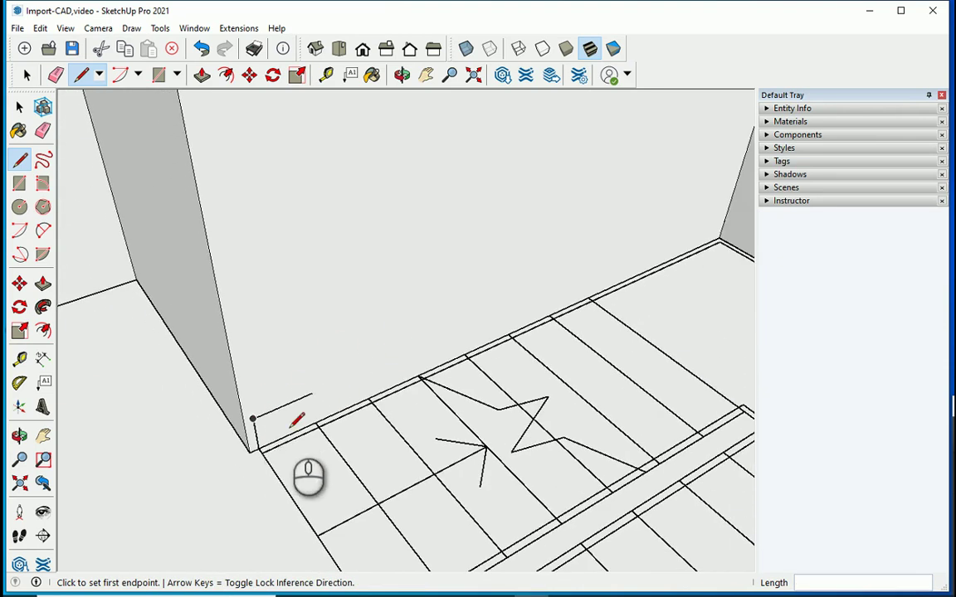
{"action": "scroll", "coordinate": [312, 450], "scroll_direction": "up", "scroll_amount": 1}
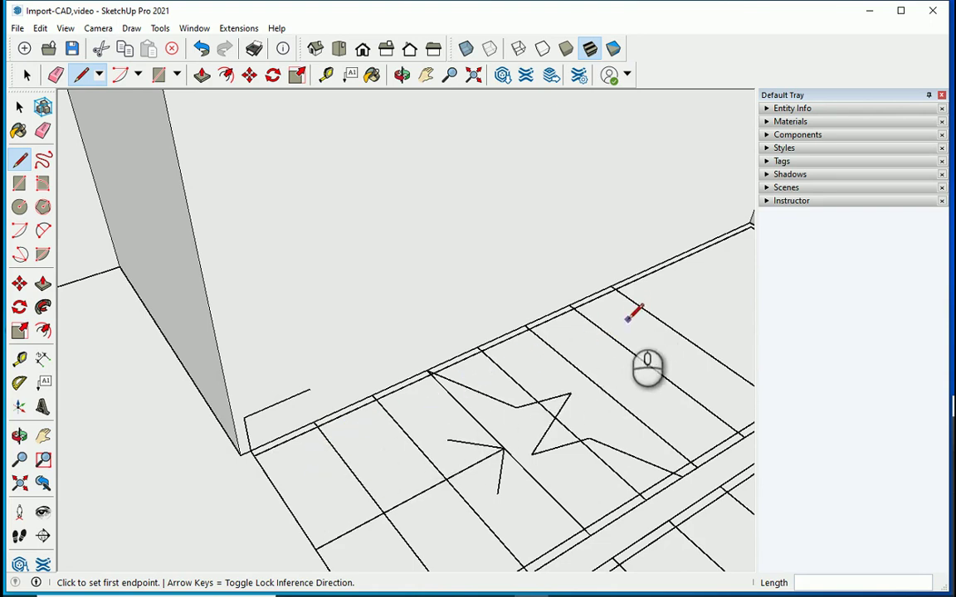
{"action": "left_click", "coordinate": [20, 107]}
{"action": "scroll", "coordinate": [172, 346], "scroll_direction": "down", "scroll_amount": 10}
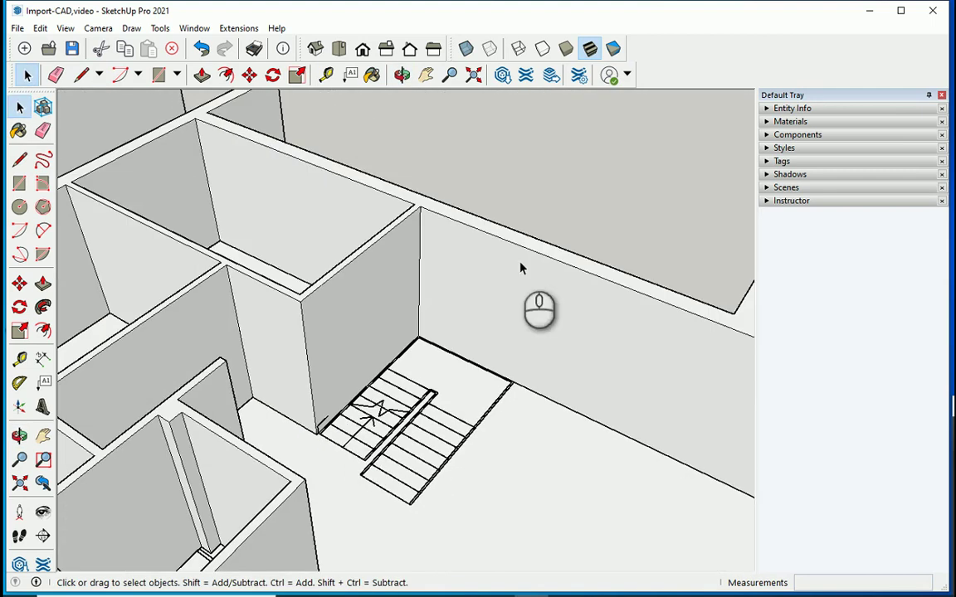
{"action": "left_click_drag", "start_coordinate": [561, 192], "coordinate": [448, 404]}
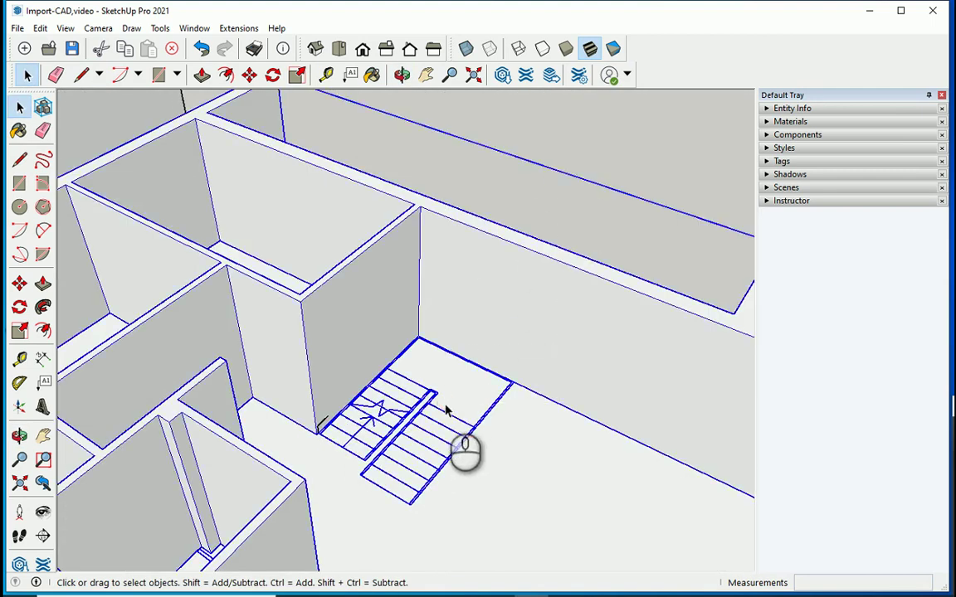
{"action": "right_click", "coordinate": [448, 404]}
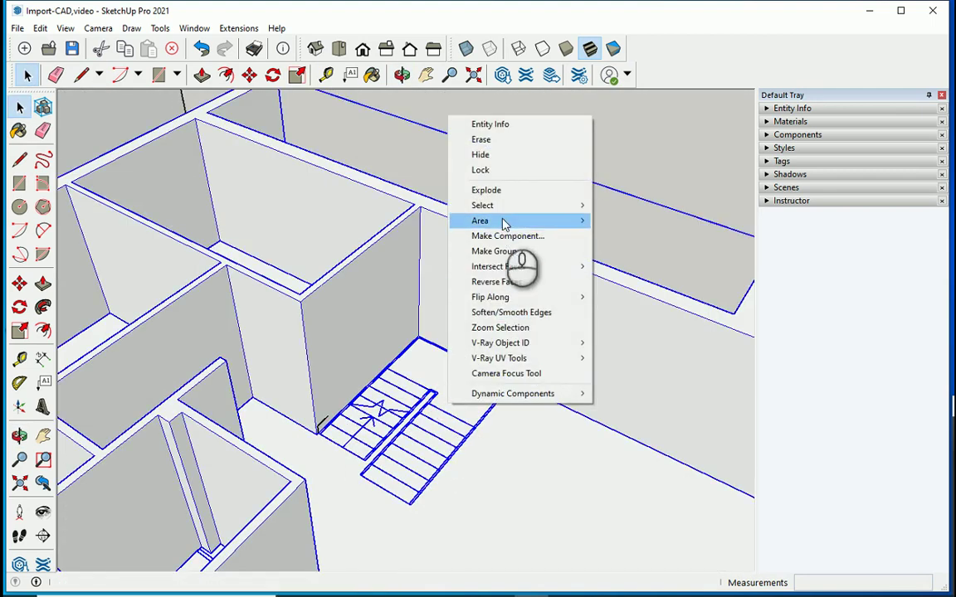
{"action": "left_click", "coordinate": [496, 156]}
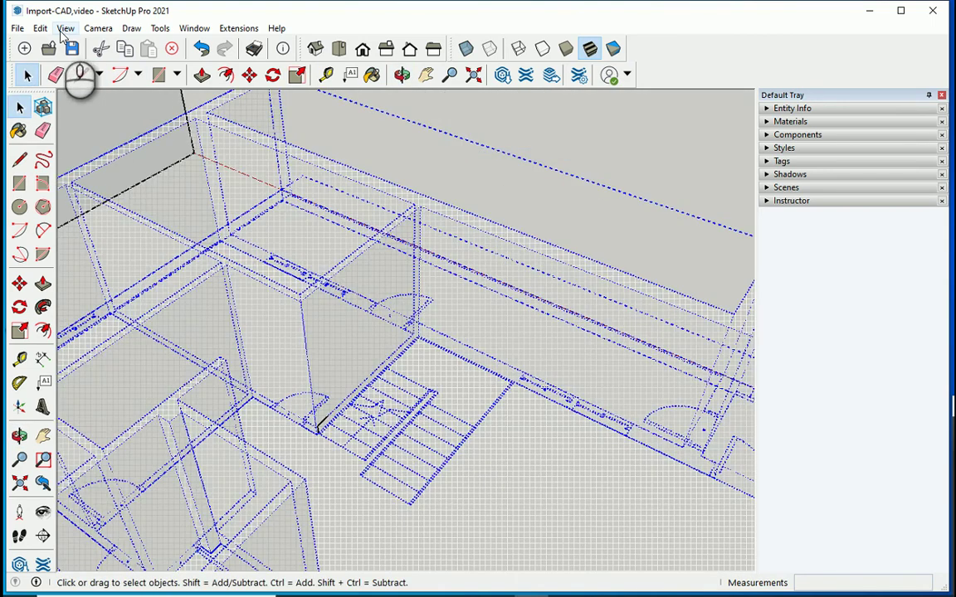
{"action": "left_click", "coordinate": [64, 28]}
{"action": "left_click", "coordinate": [64, 95]}
Turn the riser and tread lines into a component named Step.
{"action": "middle_click_drag", "start_coordinate": [358, 476], "coordinate": [277, 385]}
{"action": "scroll", "coordinate": [276, 374], "scroll_direction": "up", "scroll_amount": 4}
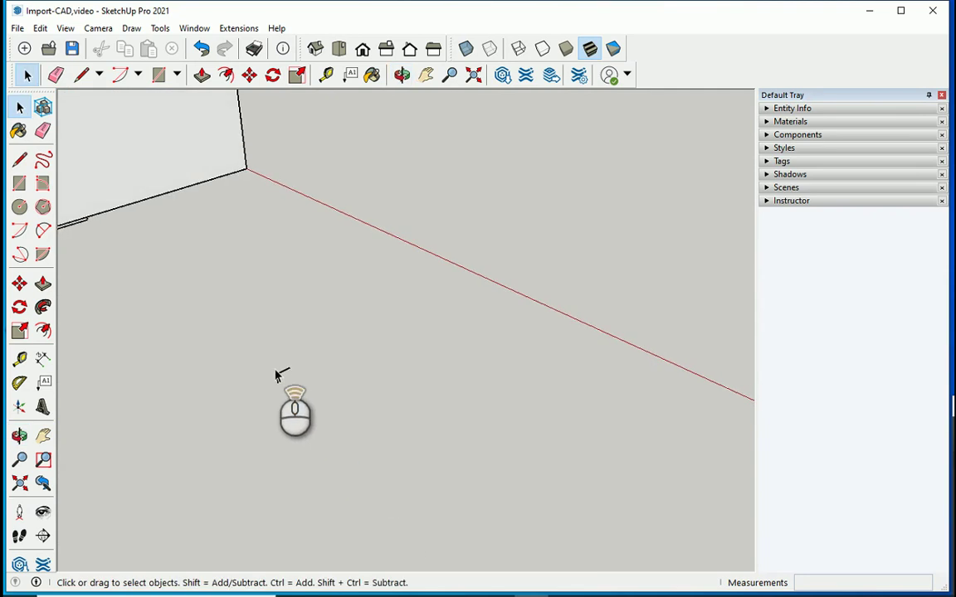
{"action": "scroll", "coordinate": [287, 382], "scroll_direction": "up", "scroll_amount": 5}
{"action": "left_click_drag", "start_coordinate": [332, 310], "coordinate": [262, 414]}
{"action": "scroll", "coordinate": [325, 360], "scroll_direction": "up", "scroll_amount": 2}
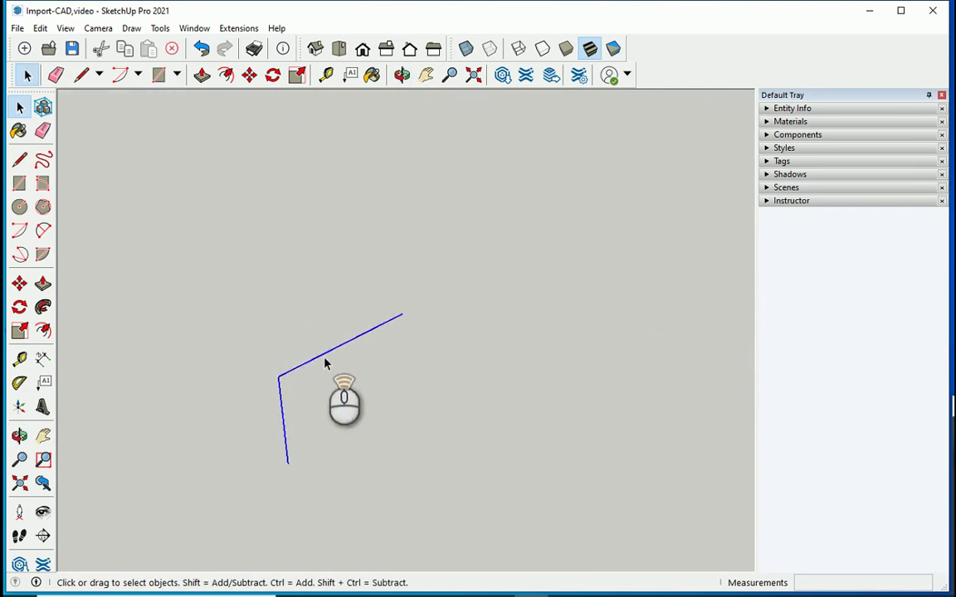
{"action": "right_click", "coordinate": [322, 360]}
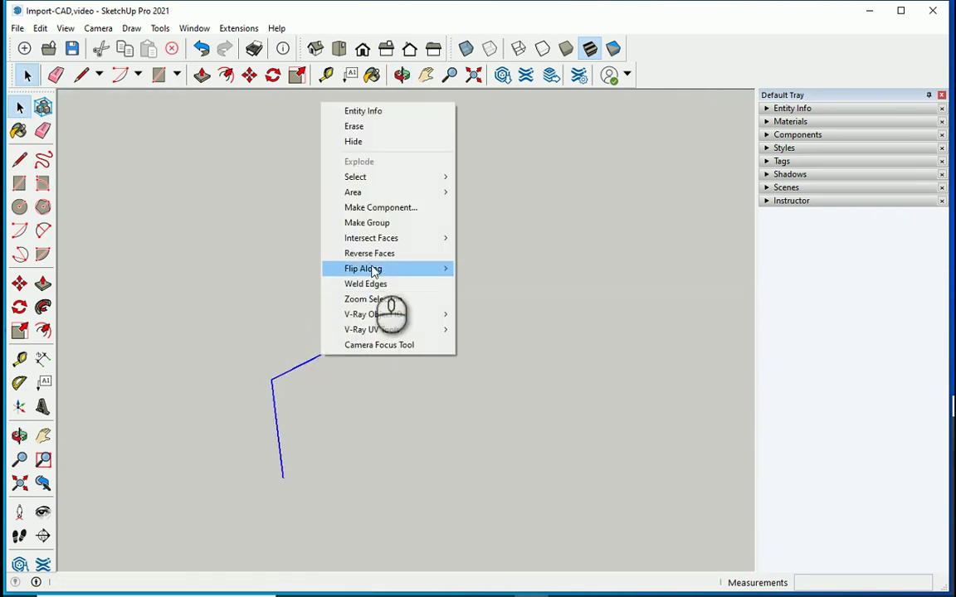
{"action": "left_click", "coordinate": [377, 207]}
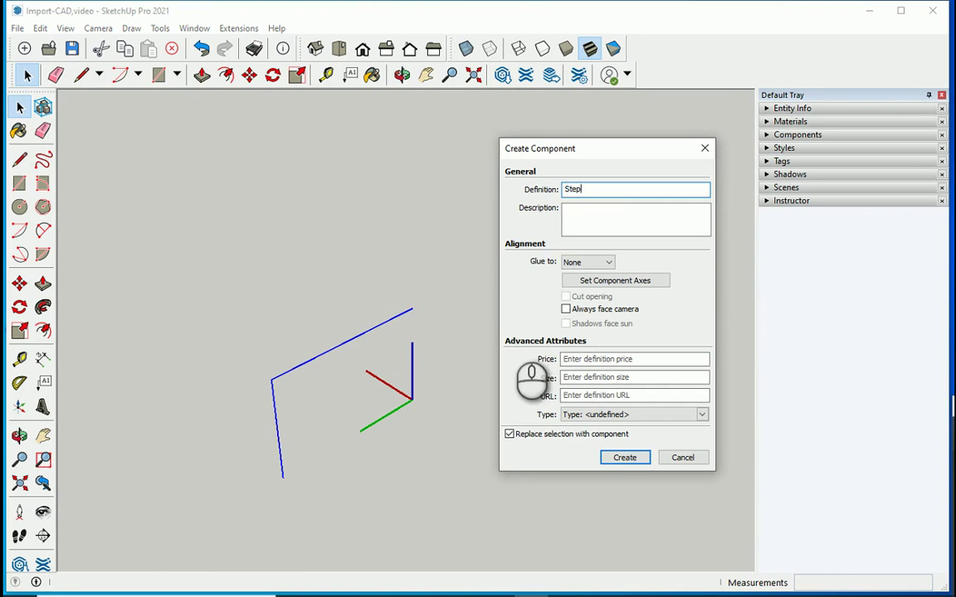
{"action": "left_click", "coordinate": [610, 456]}
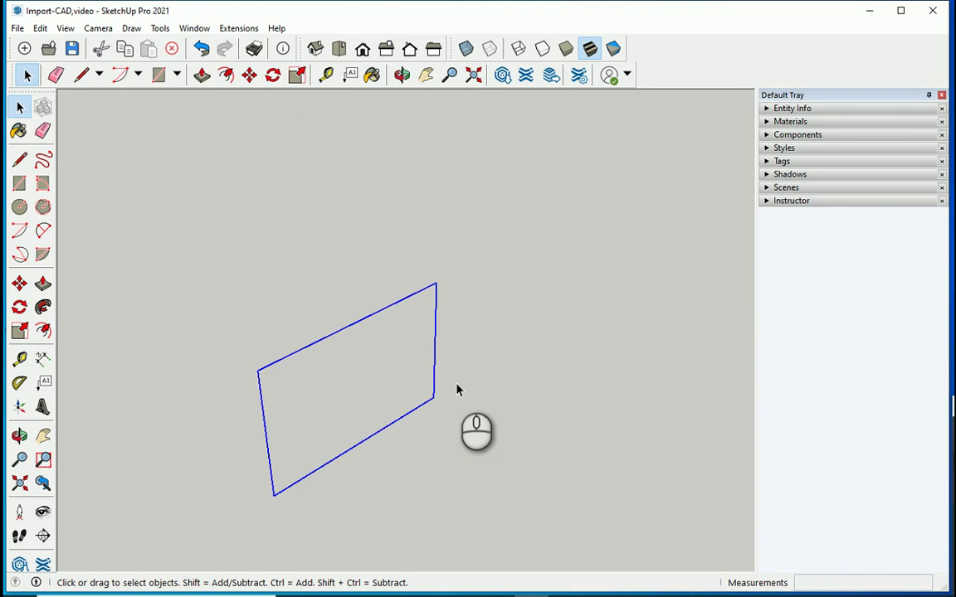
Inside the Step component, draw a 0.02 m line down from the tread's far end and a parallel 0.260 m line back to the riser.
{"action": "scroll", "coordinate": [250, 377], "scroll_direction": "up", "scroll_amount": 1}
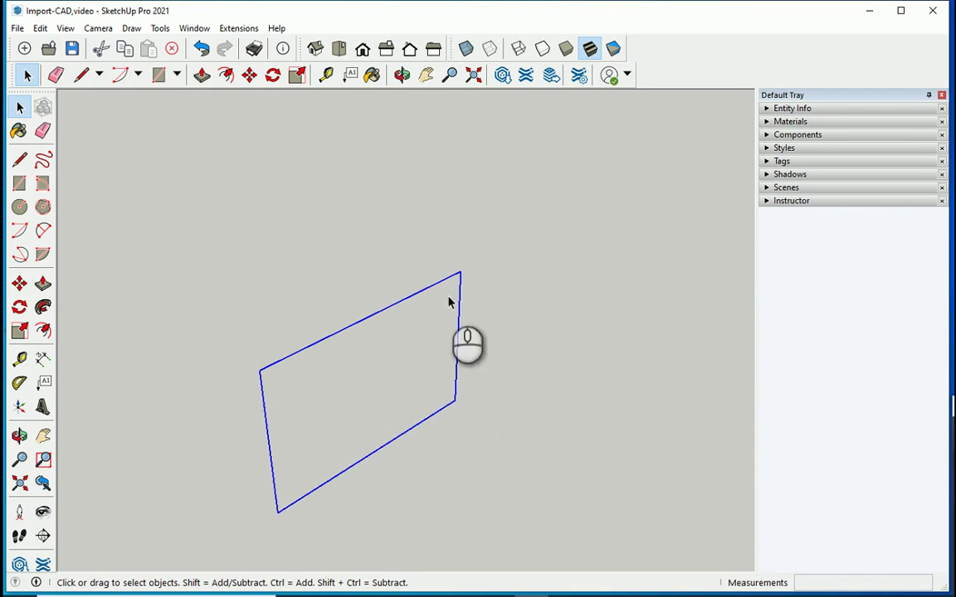
{"action": "left_click", "coordinate": [381, 355]}
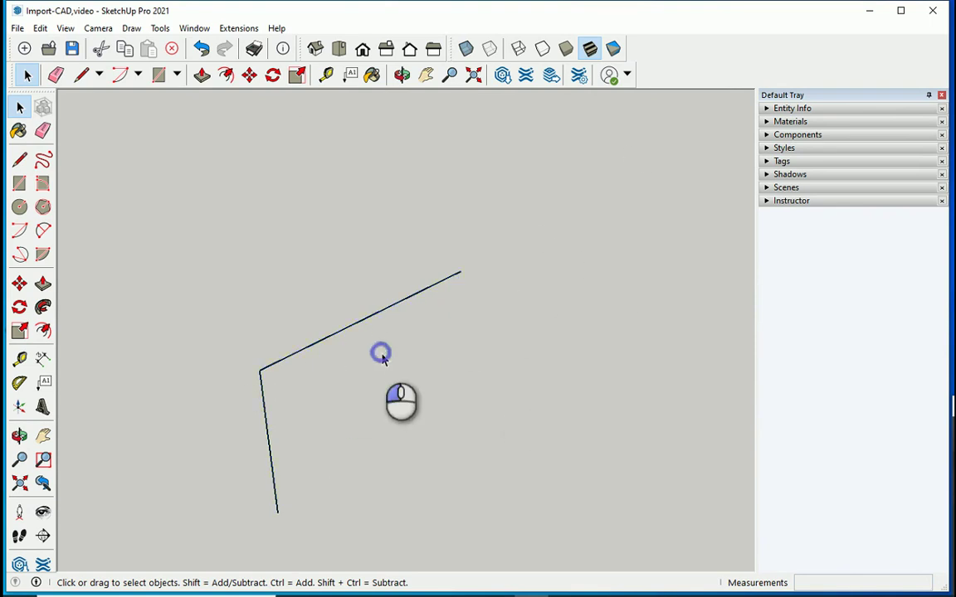
{"action": "scroll", "coordinate": [369, 371], "scroll_direction": "up", "scroll_amount": 2}
{"action": "scroll", "coordinate": [294, 321], "scroll_direction": "down", "scroll_amount": 1}
{"action": "scroll", "coordinate": [290, 316], "scroll_direction": "up", "scroll_amount": 1}
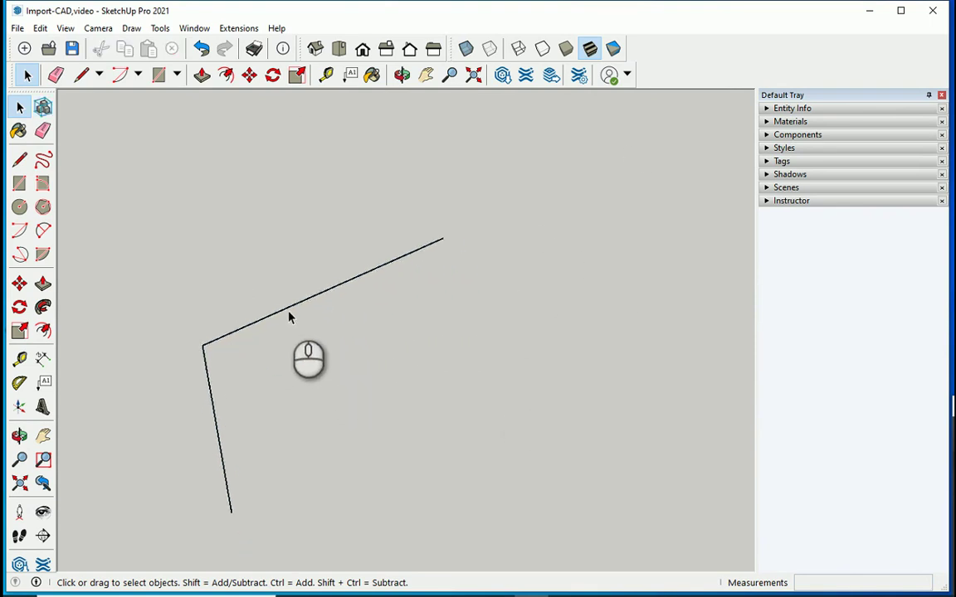
{"action": "middle_click_drag", "start_coordinate": [288, 314], "coordinate": [279, 376]}
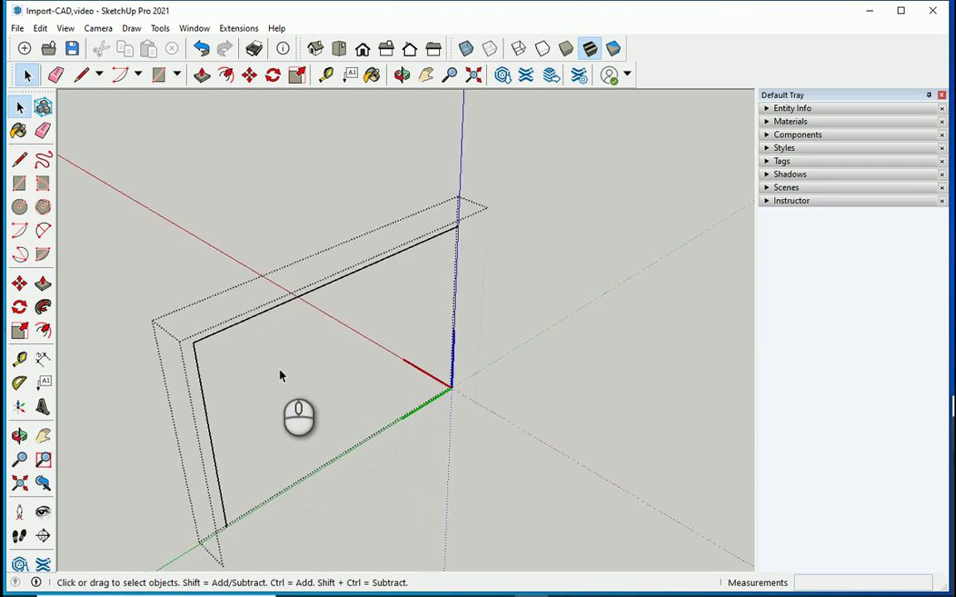
{"action": "scroll", "coordinate": [358, 257], "scroll_direction": "up", "scroll_amount": 1}
{"action": "key", "text": "l"}
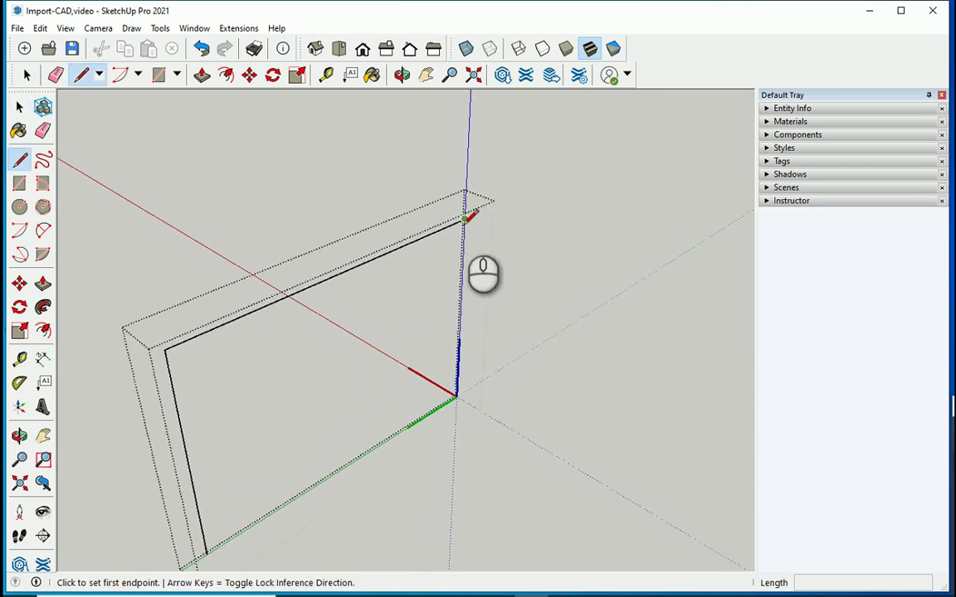
{"action": "left_click", "coordinate": [465, 221]}
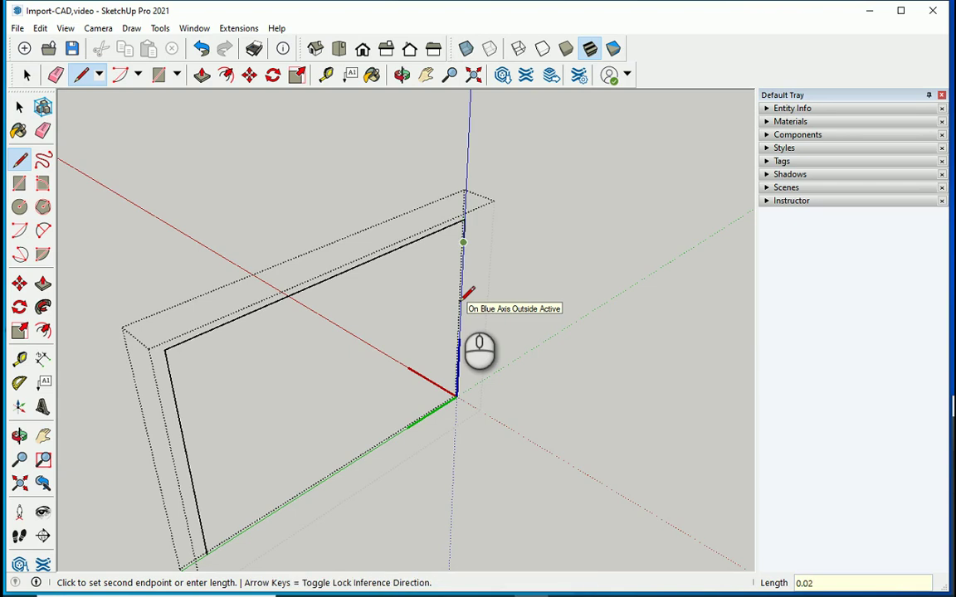
{"action": "left_click", "coordinate": [463, 243]}
{"action": "left_click", "coordinate": [170, 377]}
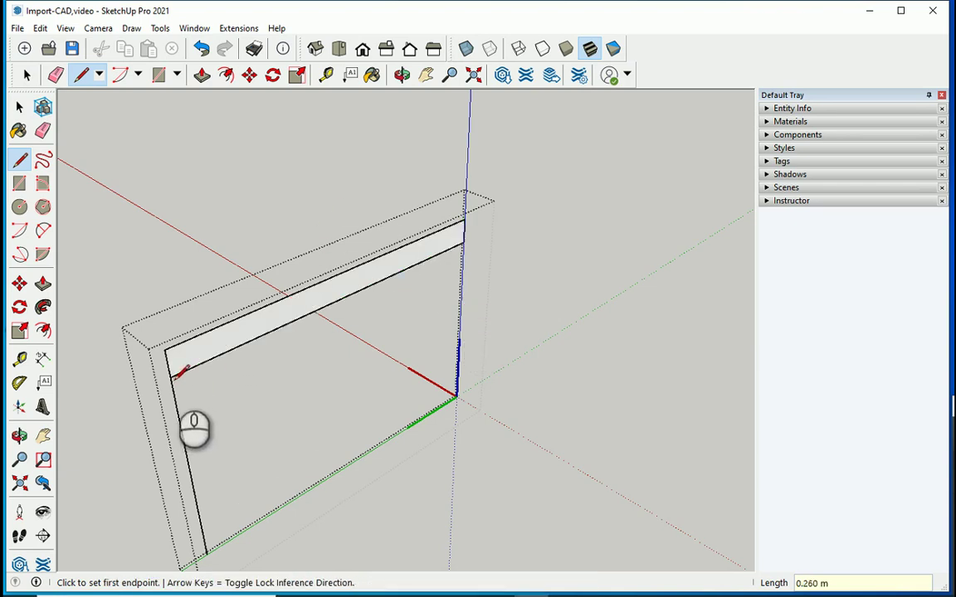
Give the riser thickness with a short line along the green axis from its foot and a 0.155 m line up to the tread, and close the component.
{"action": "scroll", "coordinate": [242, 380], "scroll_direction": "down", "scroll_amount": 1}
{"action": "scroll", "coordinate": [212, 497], "scroll_direction": "down", "scroll_amount": 1}
{"action": "left_click", "coordinate": [216, 507]}
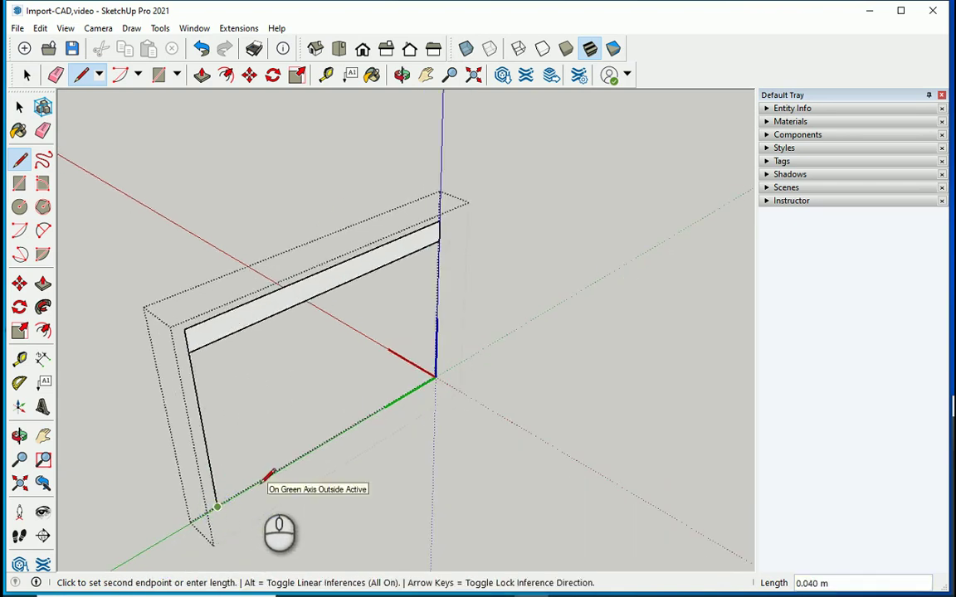
{"action": "left_click", "coordinate": [238, 495]}
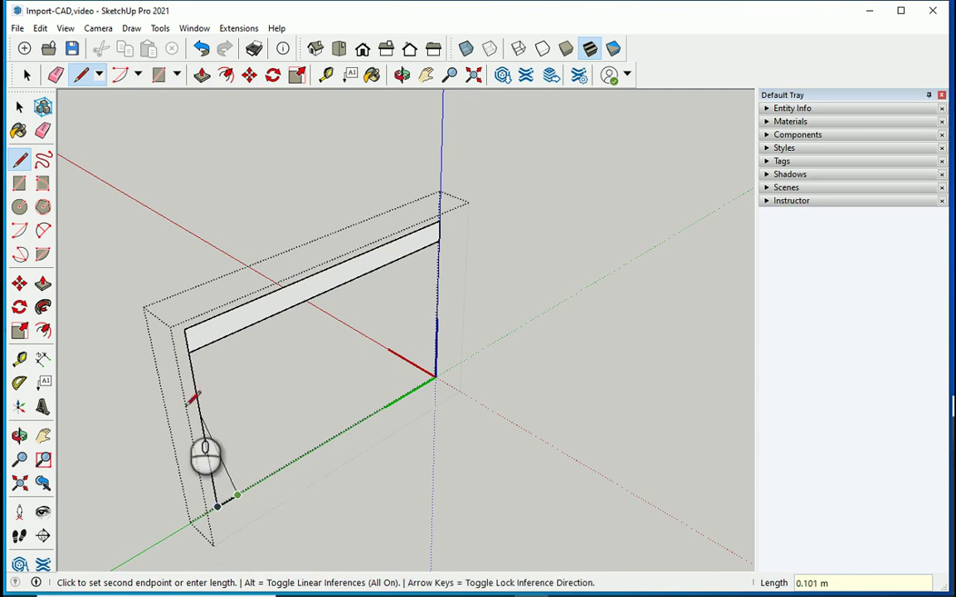
{"action": "left_click", "coordinate": [212, 341]}
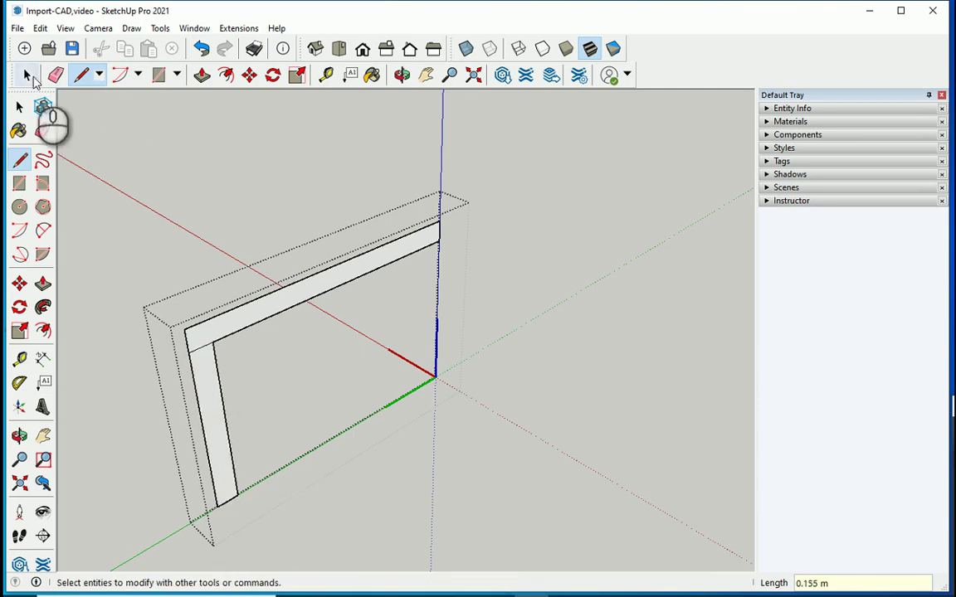
{"action": "left_click", "coordinate": [25, 75]}
{"action": "left_click", "coordinate": [189, 190]}
Copy the step from the riser's foot to the tread's upper far corner and repeat the copy as an x6 array.
{"action": "left_click", "coordinate": [237, 333]}
{"action": "scroll", "coordinate": [235, 335], "scroll_direction": "down", "scroll_amount": 5}
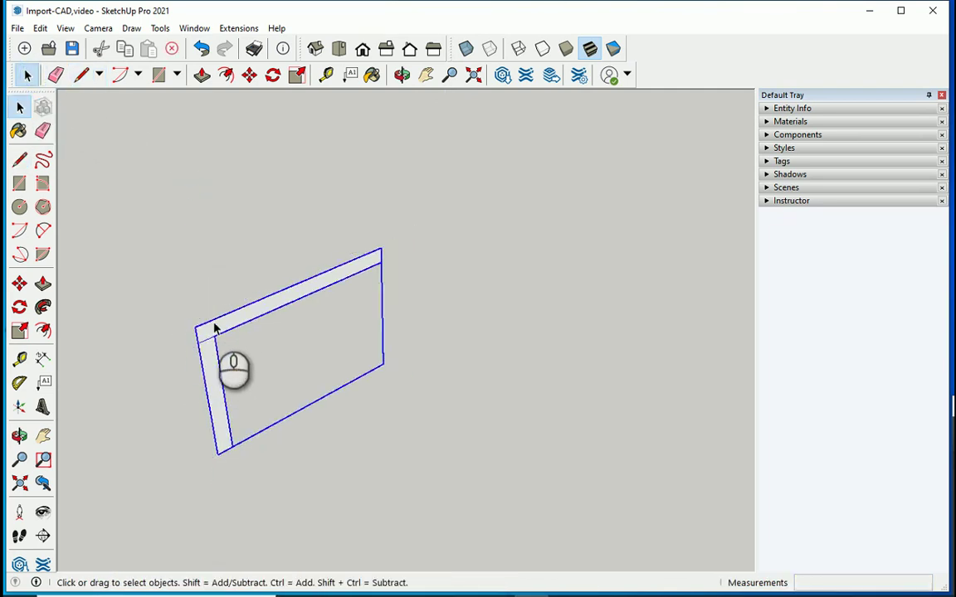
{"action": "scroll", "coordinate": [249, 325], "scroll_direction": "up", "scroll_amount": 1}
{"action": "scroll", "coordinate": [255, 316], "scroll_direction": "up", "scroll_amount": 1}
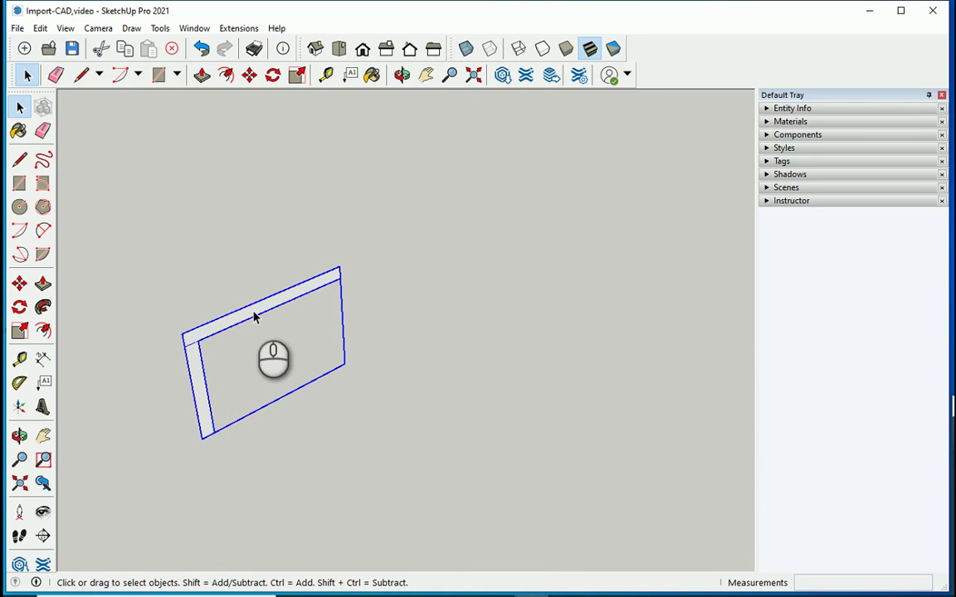
{"action": "scroll", "coordinate": [255, 317], "scroll_direction": "down", "scroll_amount": 1}
{"action": "middle_click_drag", "start_coordinate": [288, 366], "coordinate": [256, 382]}
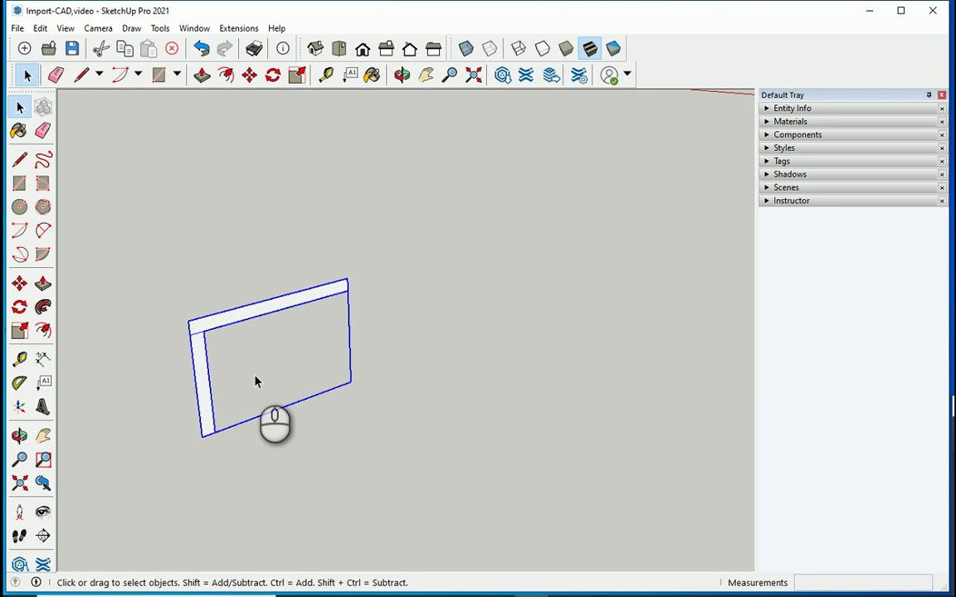
{"action": "left_click", "coordinate": [249, 75]}
{"action": "key", "text": "ctrl"}
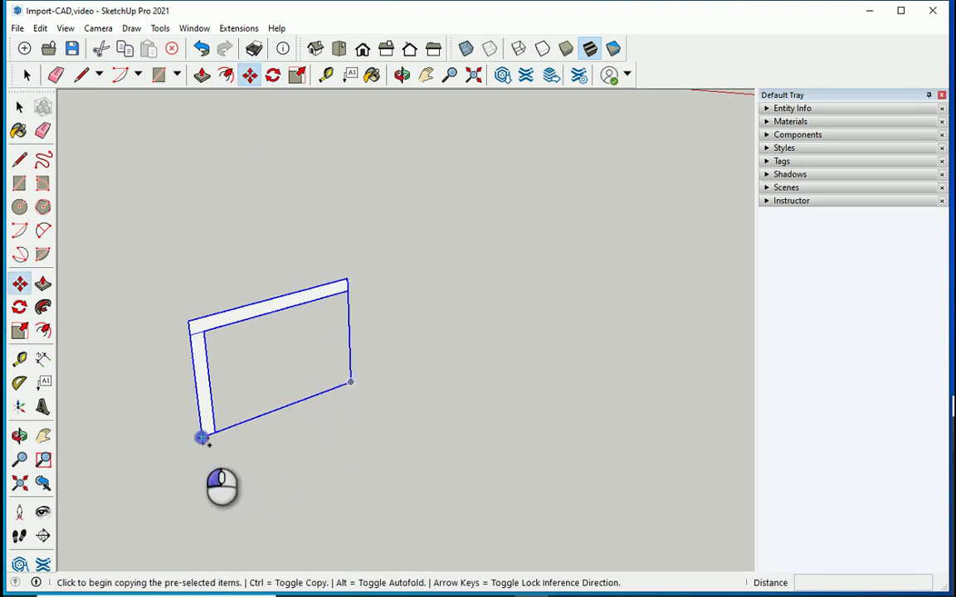
{"action": "left_click", "coordinate": [202, 437]}
{"action": "left_click", "coordinate": [346, 284]}
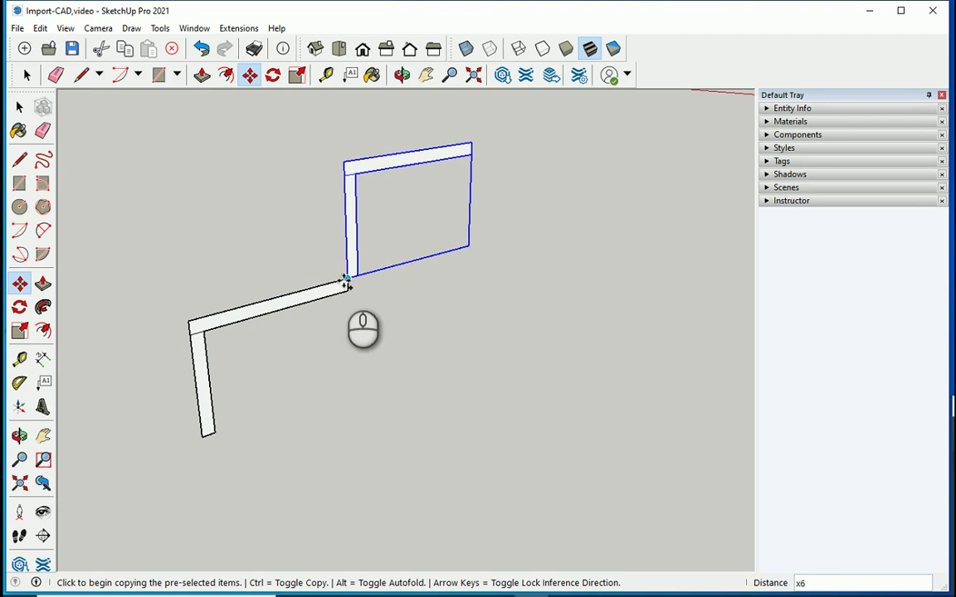
{"action": "key", "text": "Return"}
{"action": "scroll", "coordinate": [354, 363], "scroll_direction": "down", "scroll_amount": 7}
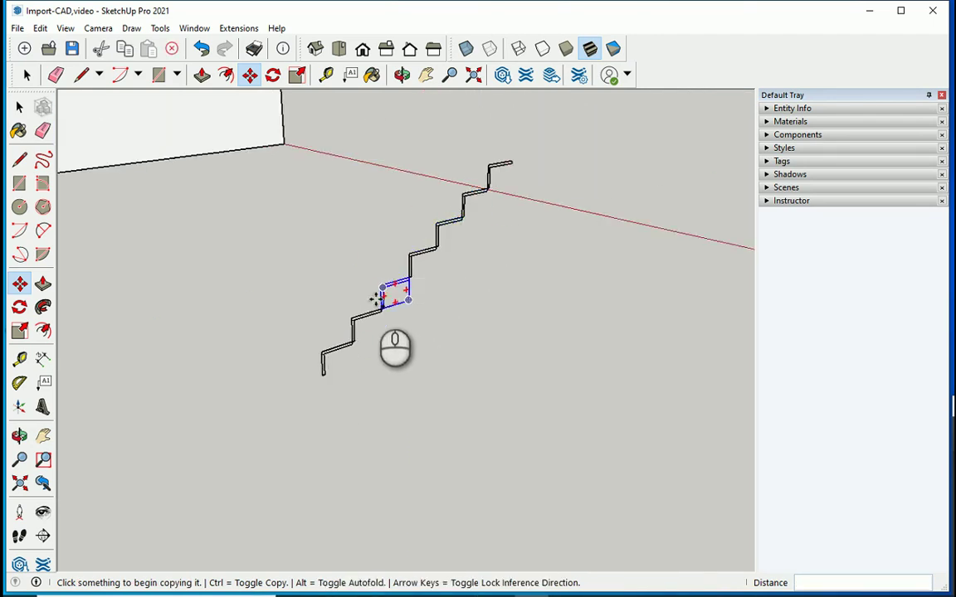
Inside the lowest step, move the tread's end edge 0.020 m along the green axis to the back of the next riser.
{"action": "scroll", "coordinate": [340, 384], "scroll_direction": "up", "scroll_amount": 5}
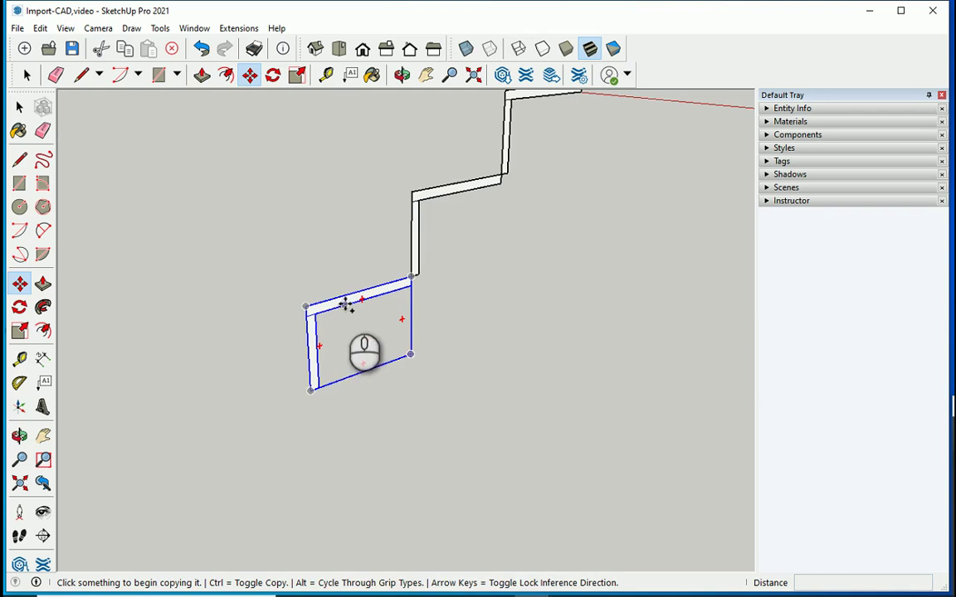
{"action": "key", "text": "space"}
{"action": "scroll", "coordinate": [322, 310], "scroll_direction": "up", "scroll_amount": 3}
{"action": "double_click", "coordinate": [324, 305]}
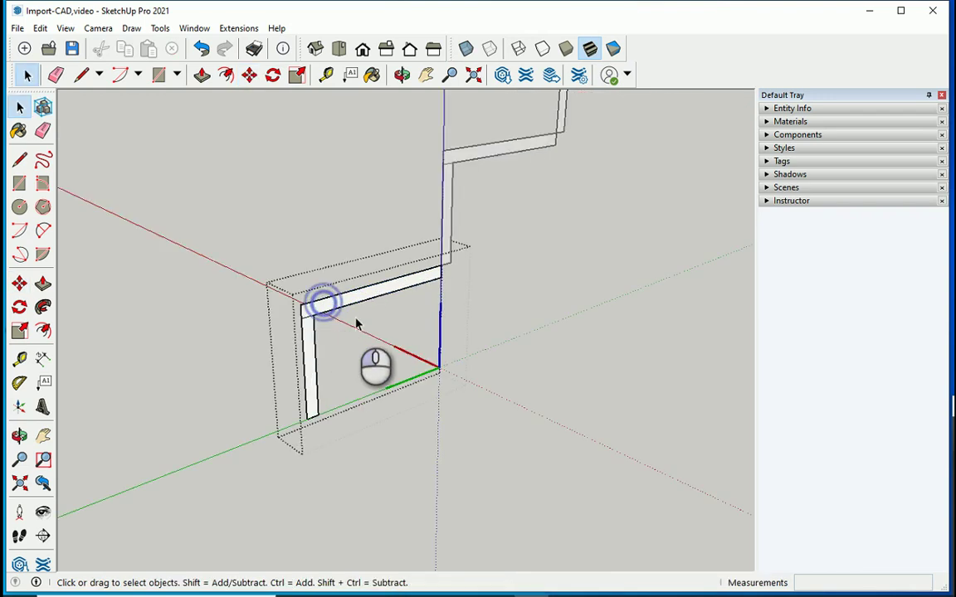
{"action": "scroll", "coordinate": [367, 306], "scroll_direction": "up", "scroll_amount": 1}
{"action": "scroll", "coordinate": [455, 270], "scroll_direction": "up", "scroll_amount": 6}
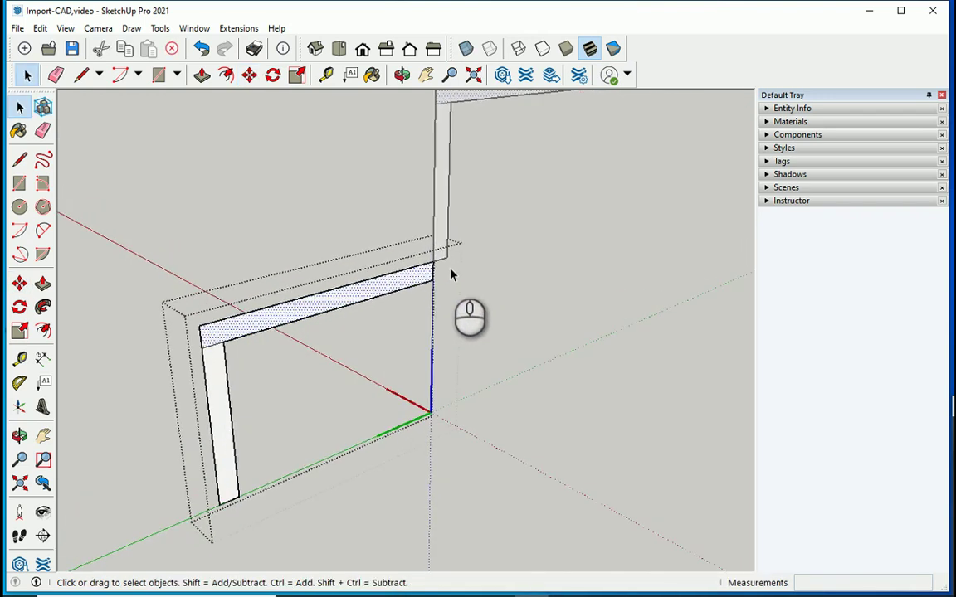
{"action": "scroll", "coordinate": [452, 265], "scroll_direction": "up", "scroll_amount": 2}
{"action": "left_click", "coordinate": [396, 287]}
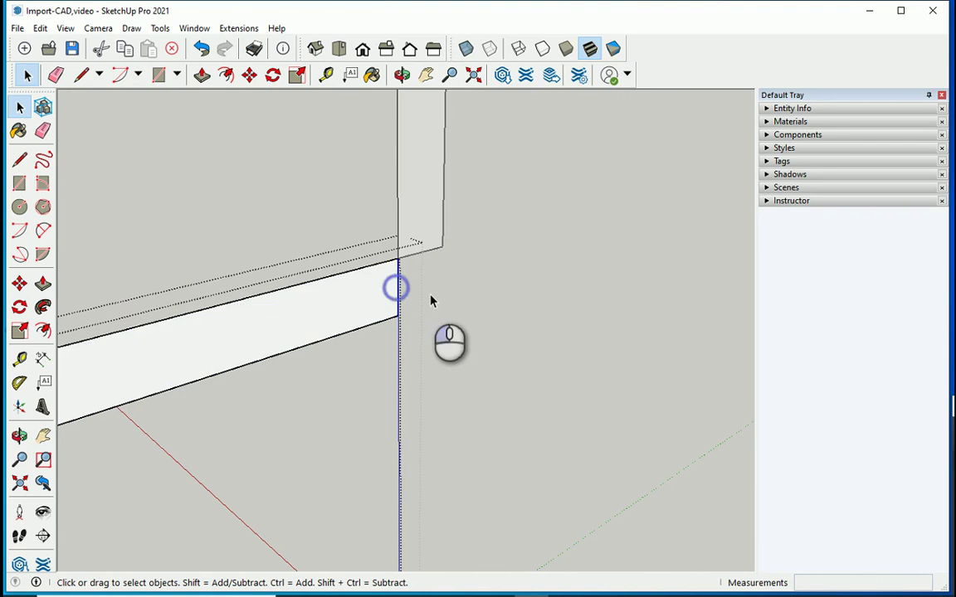
{"action": "key", "text": "m"}
{"action": "left_click", "coordinate": [399, 259]}
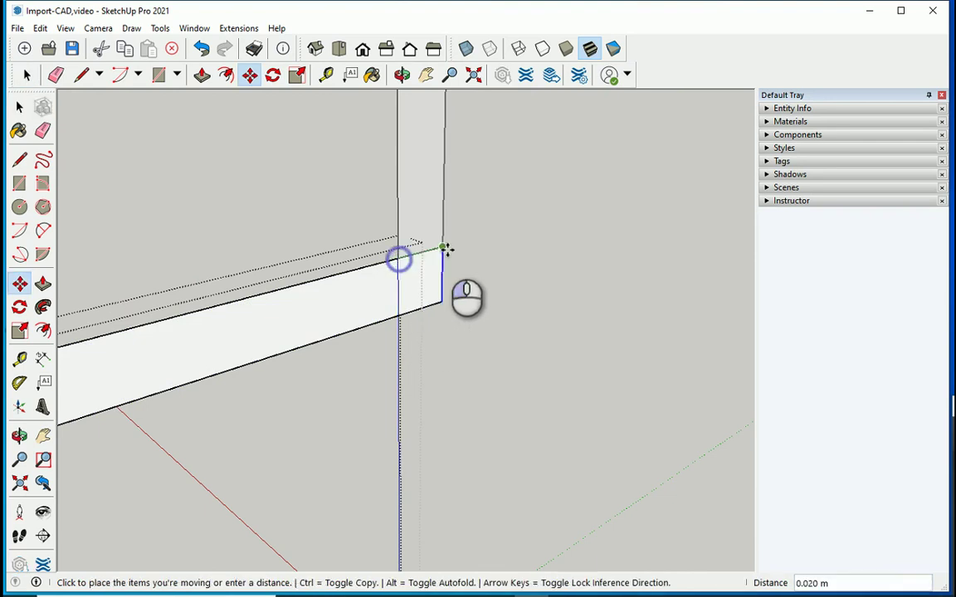
{"action": "left_click", "coordinate": [442, 248]}
{"action": "scroll", "coordinate": [440, 316], "scroll_direction": "down", "scroll_amount": 5}
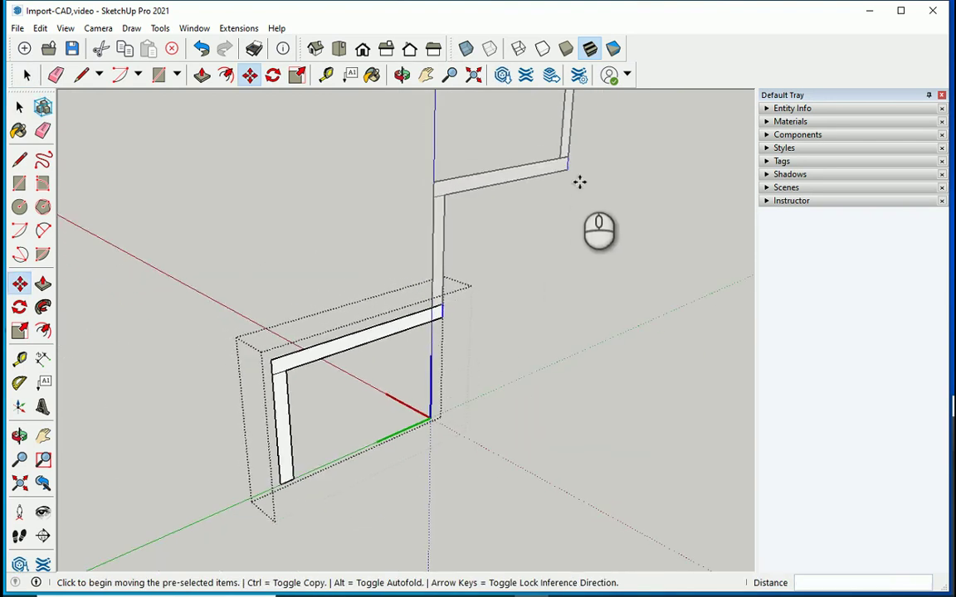
{"action": "left_click", "coordinate": [21, 106]}
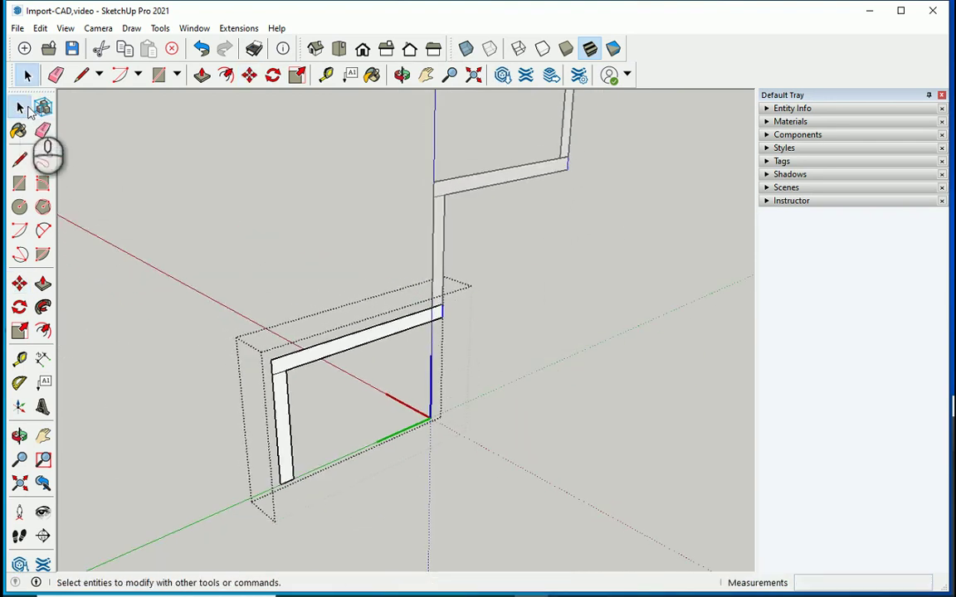
{"action": "left_click", "coordinate": [561, 295]}
Extrude the tread's side face 0.95 m with Push/Pull.
{"action": "double_click", "coordinate": [397, 324]}
{"action": "scroll", "coordinate": [406, 338], "scroll_direction": "up", "scroll_amount": 1}
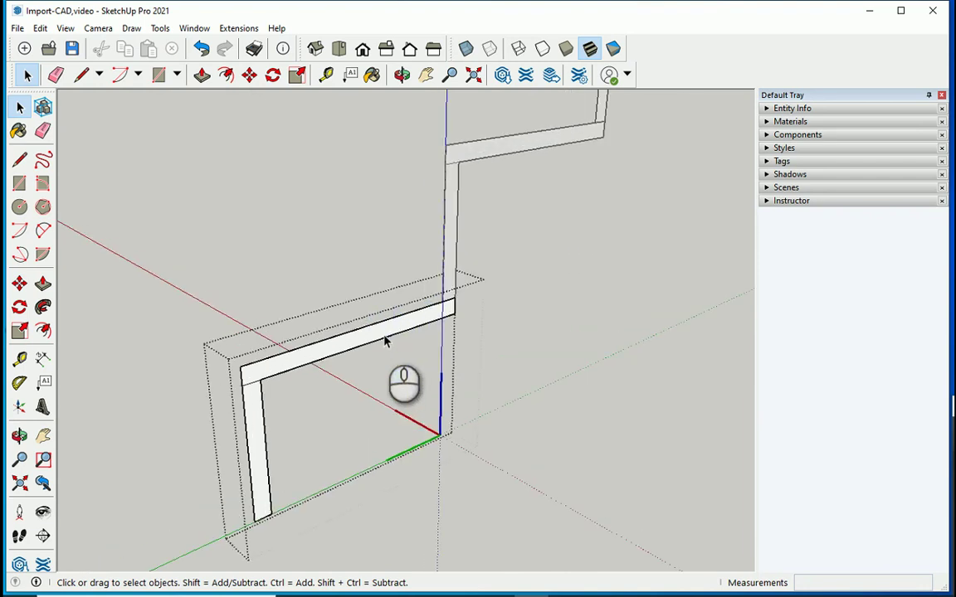
{"action": "key", "text": "p"}
{"action": "left_click", "coordinate": [367, 347]}
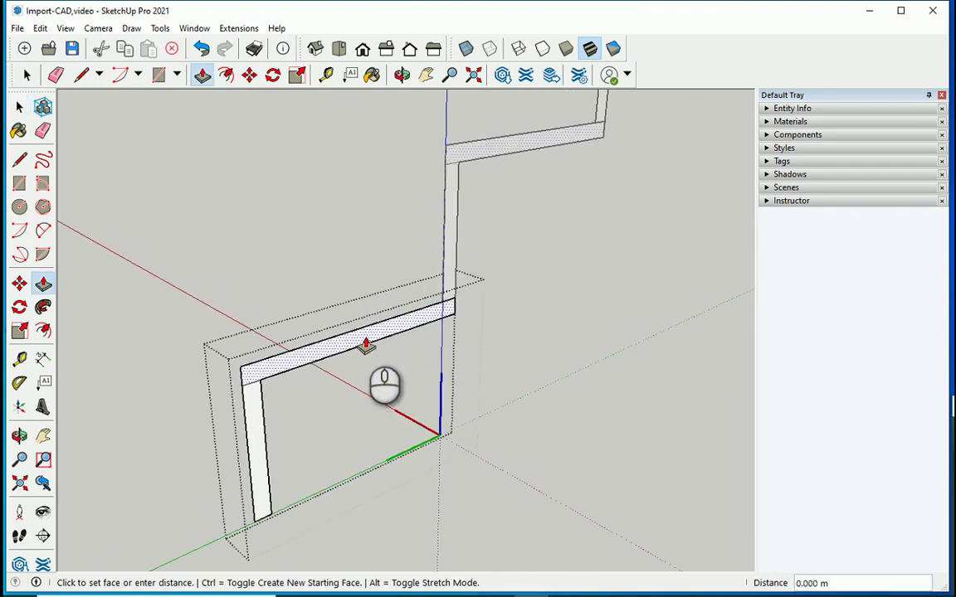
{"action": "scroll", "coordinate": [580, 399], "scroll_direction": "down", "scroll_amount": 1}
{"action": "scroll", "coordinate": [609, 407], "scroll_direction": "down", "scroll_amount": 1}
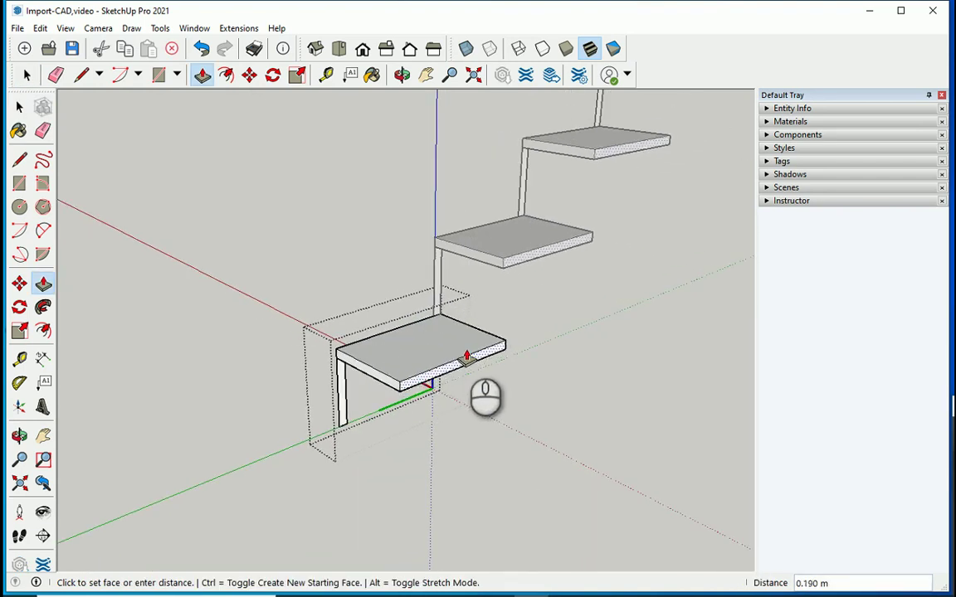
{"action": "scroll", "coordinate": [593, 432], "scroll_direction": "up", "scroll_amount": 1}
{"action": "scroll", "coordinate": [531, 390], "scroll_direction": "down", "scroll_amount": 1}
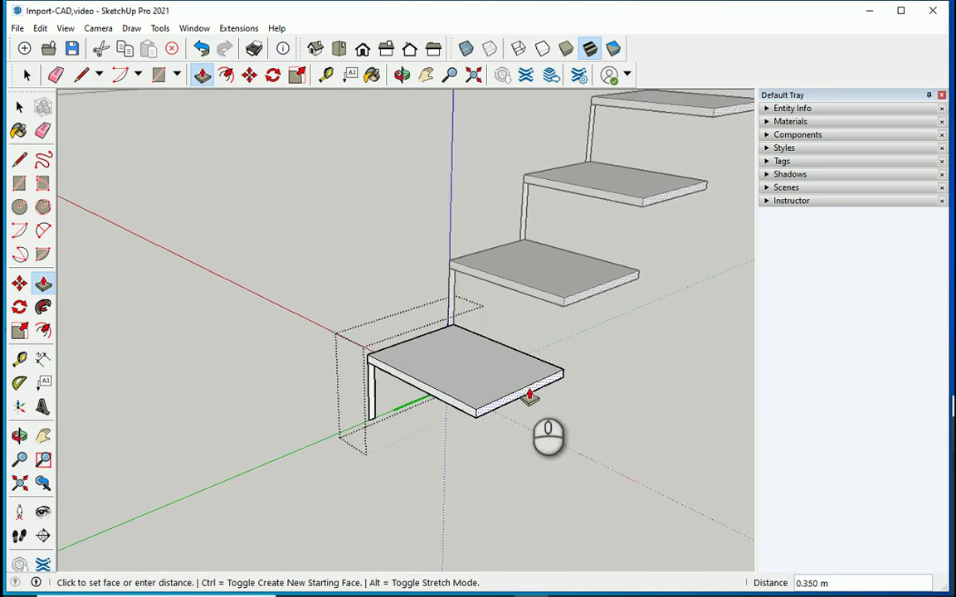
{"action": "scroll", "coordinate": [627, 420], "scroll_direction": "up", "scroll_amount": 1}
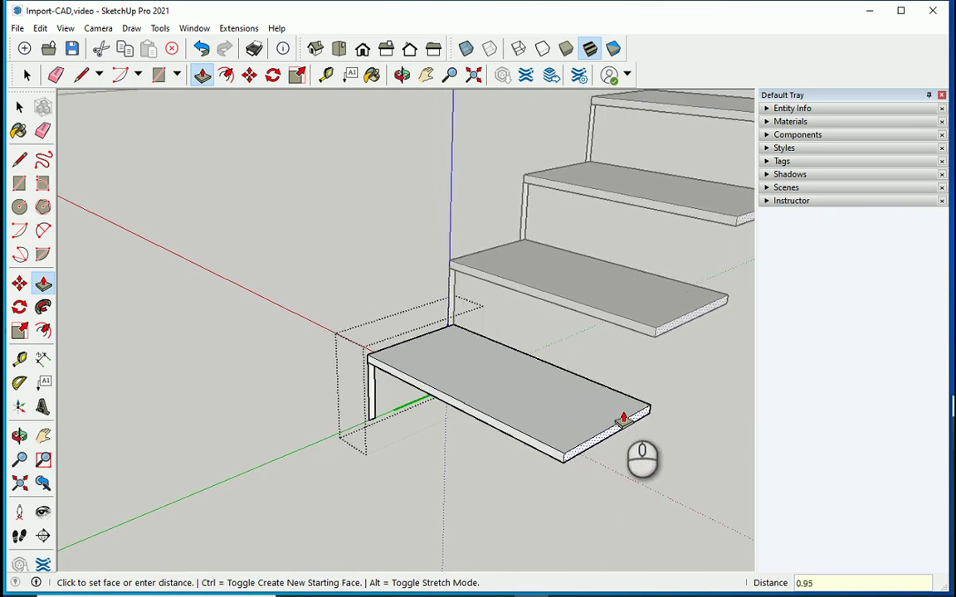
{"action": "key", "text": "Return"}
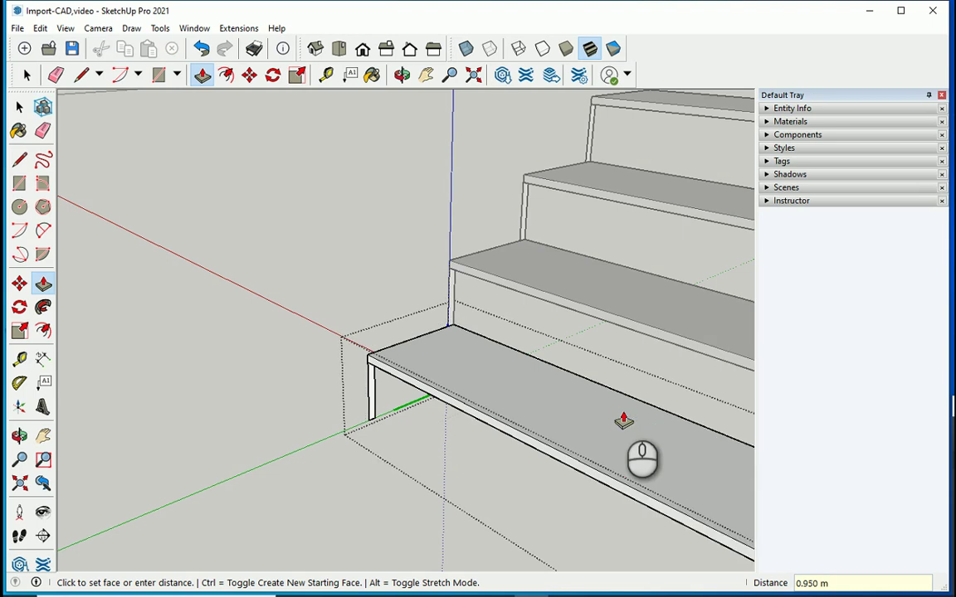
{"action": "scroll", "coordinate": [623, 421], "scroll_direction": "down", "scroll_amount": 2}
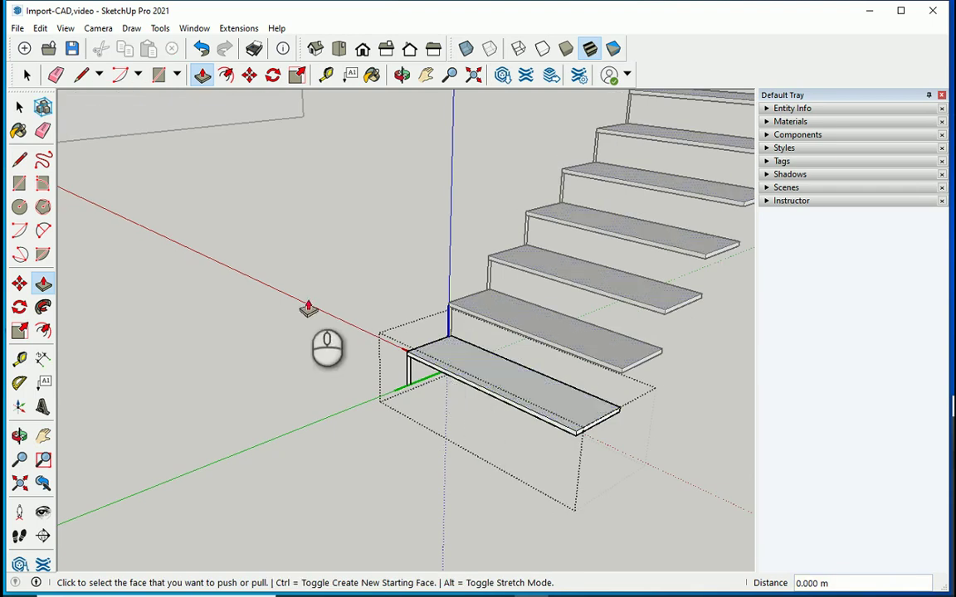
Select all of the extruded tread's geometry inside the component and make it a group.
{"action": "key", "text": "space"}
{"action": "middle_click_drag", "start_coordinate": [454, 370], "coordinate": [471, 313]}
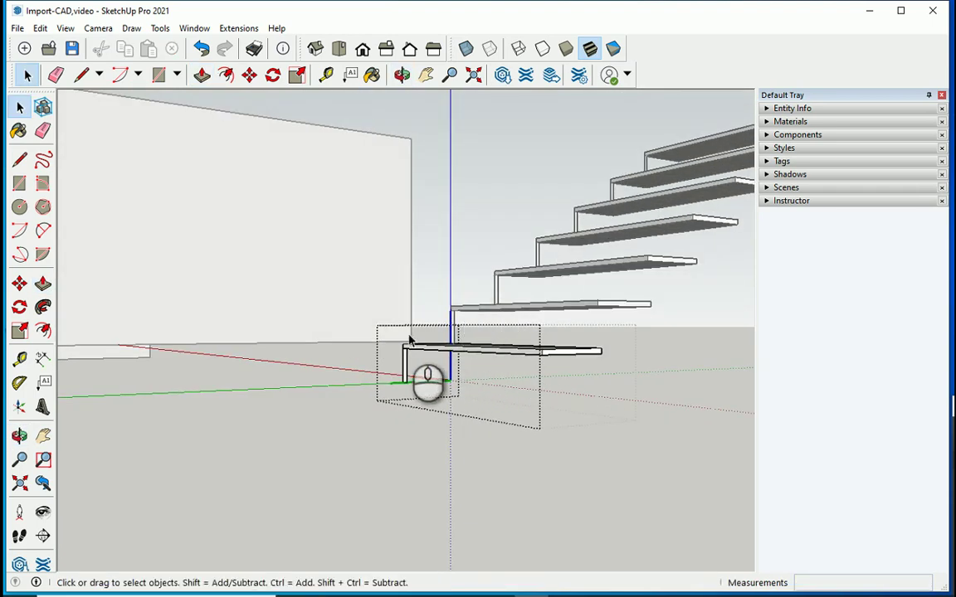
{"action": "middle_click_drag", "start_coordinate": [419, 333], "coordinate": [436, 343]}
{"action": "left_click_drag", "start_coordinate": [391, 332], "coordinate": [617, 369]}
{"action": "middle_click_drag", "start_coordinate": [616, 369], "coordinate": [583, 461]}
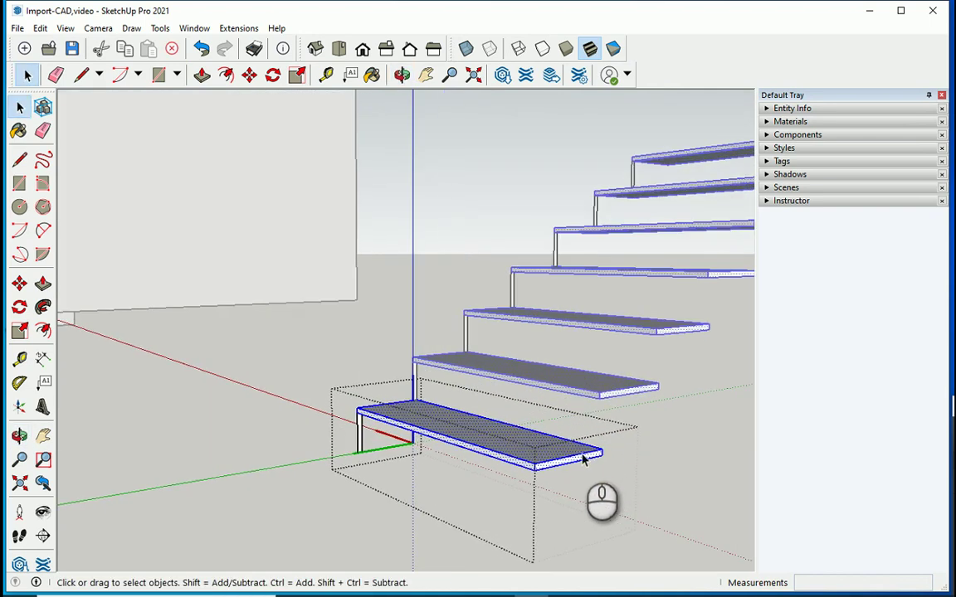
{"action": "right_click", "coordinate": [581, 453]}
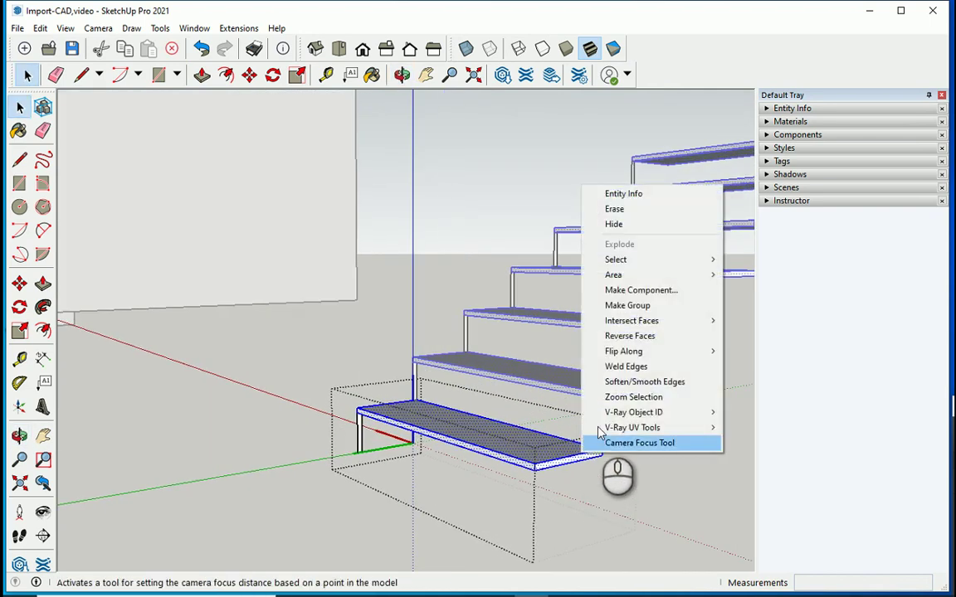
{"action": "left_click", "coordinate": [628, 306]}
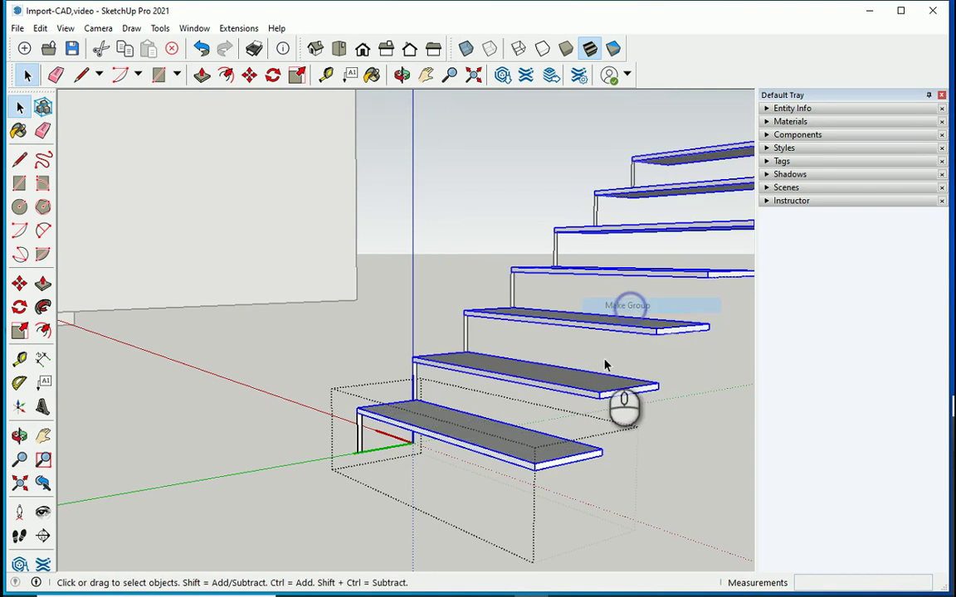
Paint the lowest step's grouped tread with Wood Cherry Original from the Wood materials.
{"action": "left_click", "coordinate": [766, 122]}
{"action": "left_click", "coordinate": [823, 213]}
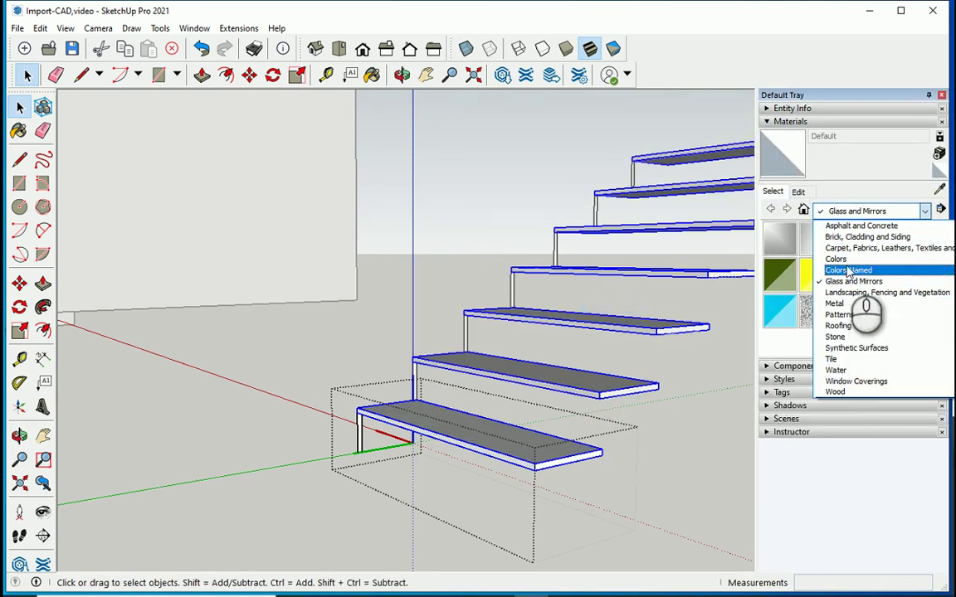
{"action": "left_click", "coordinate": [836, 393]}
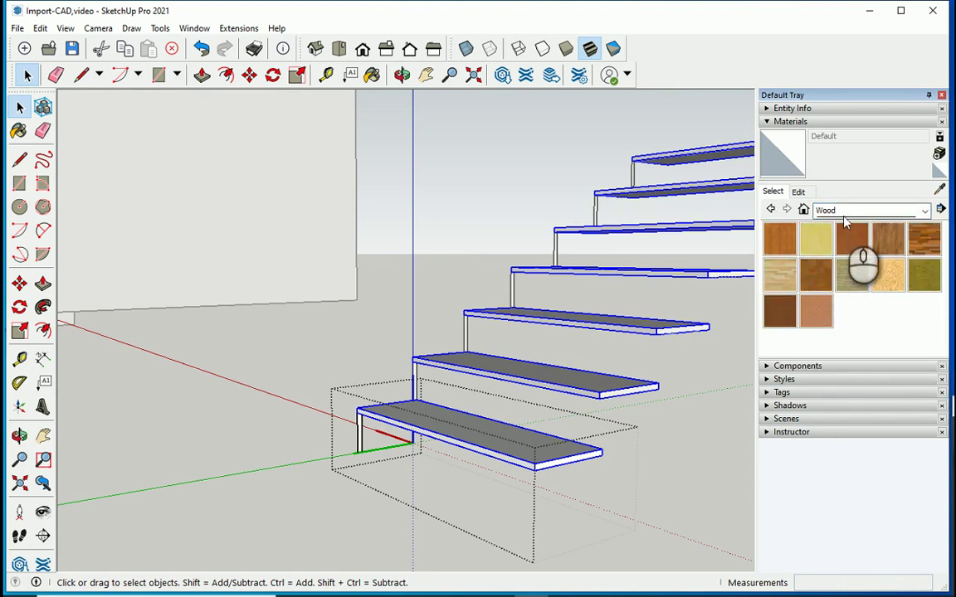
{"action": "left_click", "coordinate": [852, 239]}
{"action": "left_click", "coordinate": [503, 436]}
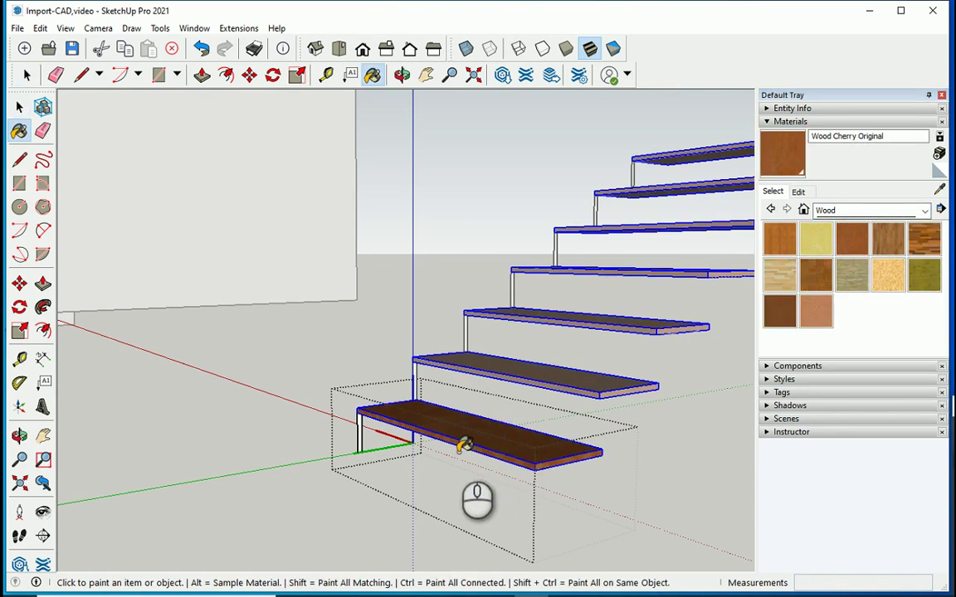
Extrude the riser's side face 0.95 m with Push/Pull so it spans the tread's full width.
{"action": "key", "text": "space"}
{"action": "scroll", "coordinate": [366, 426], "scroll_direction": "up", "scroll_amount": 3}
{"action": "left_click", "coordinate": [359, 428]}
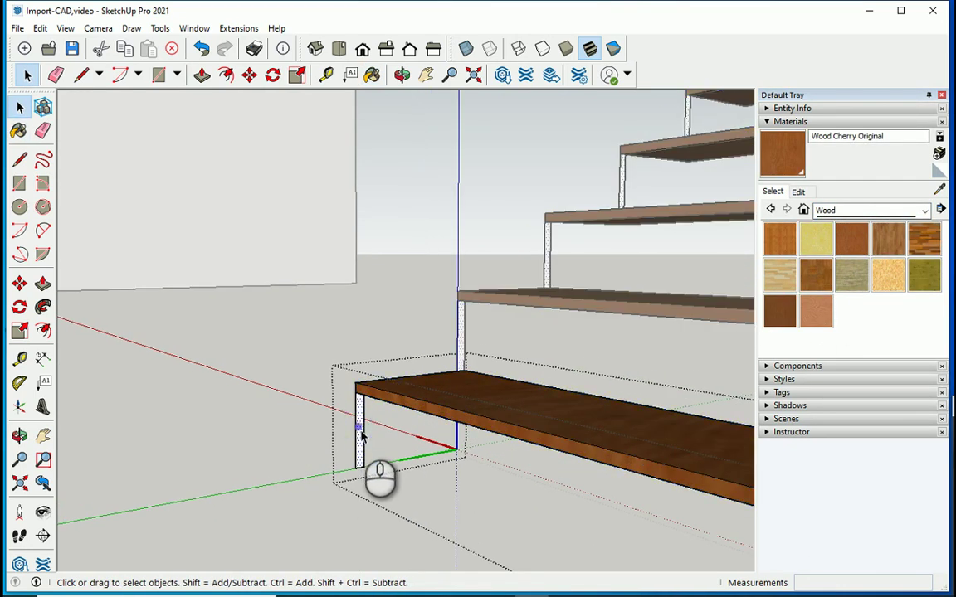
{"action": "key", "text": "p"}
{"action": "left_click", "coordinate": [362, 432]}
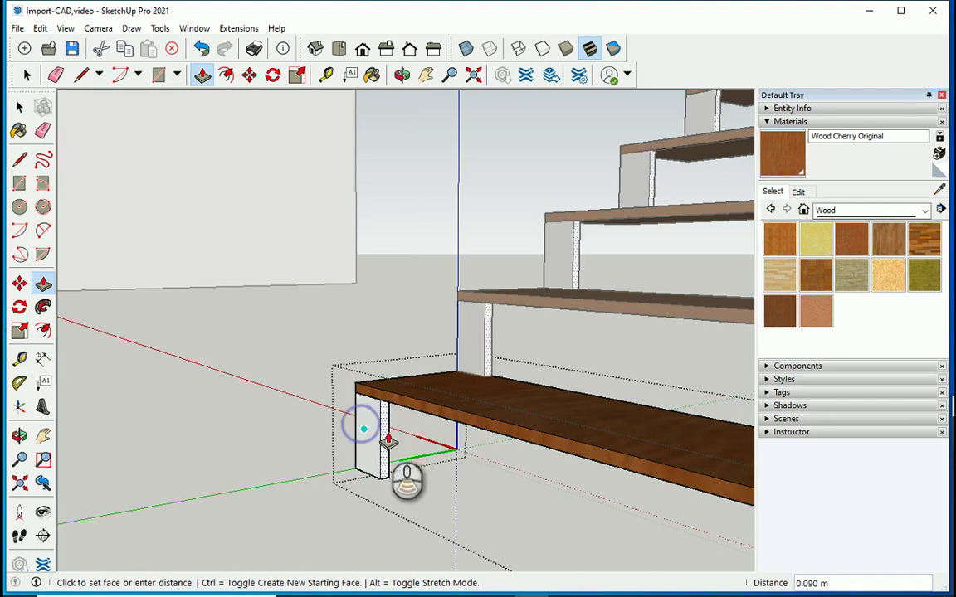
{"action": "scroll", "coordinate": [390, 439], "scroll_direction": "down", "scroll_amount": 3}
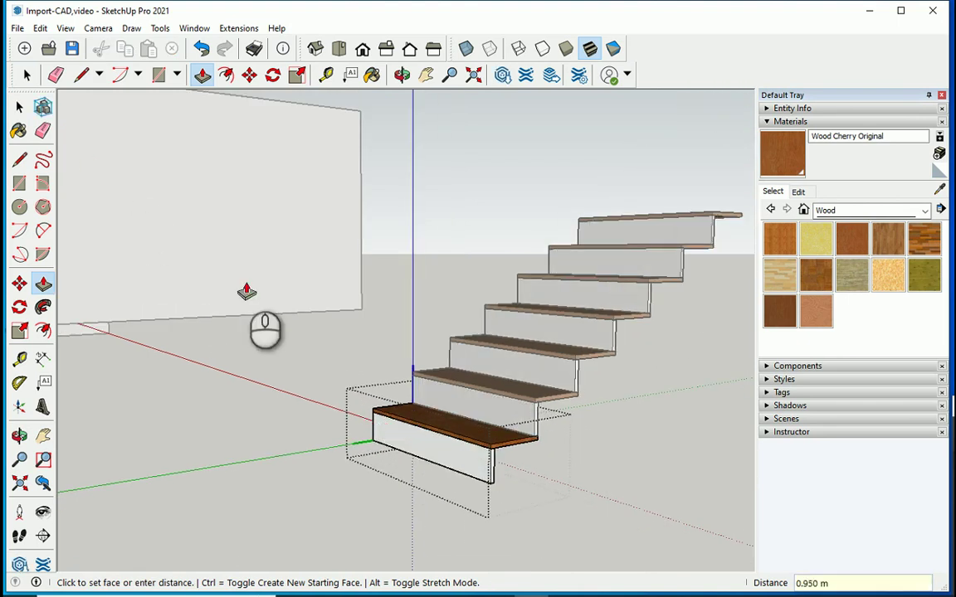
{"action": "left_click", "coordinate": [19, 106]}
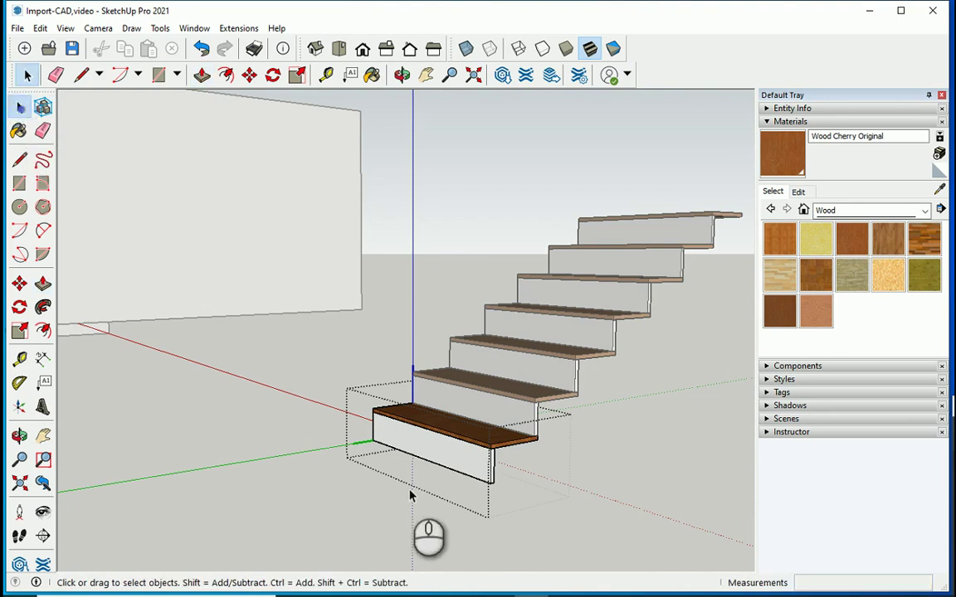
Leave the step component, select all the steps of the flight and make them one group.
{"action": "middle_click_drag", "start_coordinate": [409, 489], "coordinate": [381, 369]}
{"action": "scroll", "coordinate": [432, 407], "scroll_direction": "down", "scroll_amount": 4}
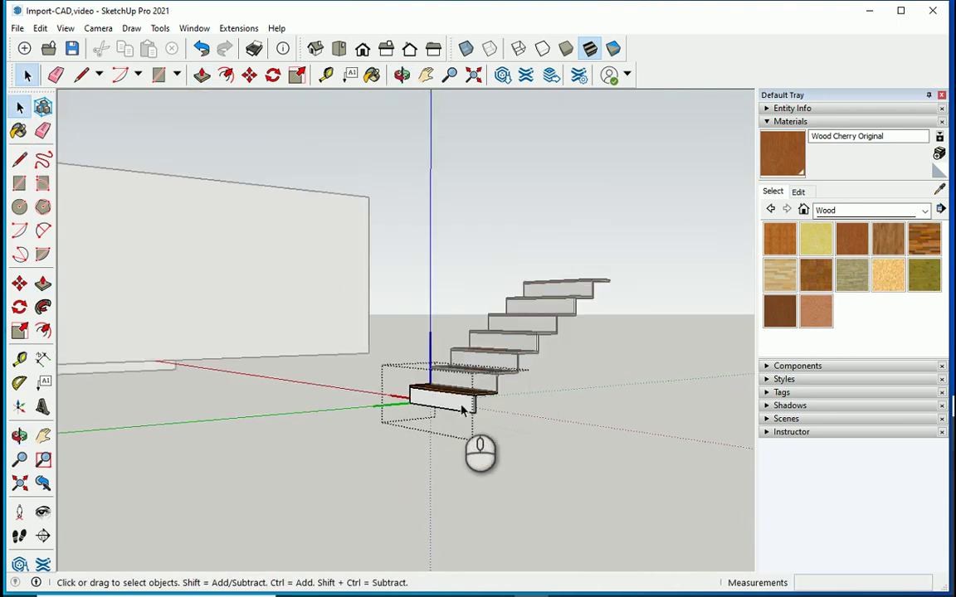
{"action": "middle_click_drag", "start_coordinate": [463, 410], "coordinate": [492, 511]}
{"action": "left_click", "coordinate": [577, 501]}
{"action": "scroll", "coordinate": [391, 341], "scroll_direction": "down", "scroll_amount": 3}
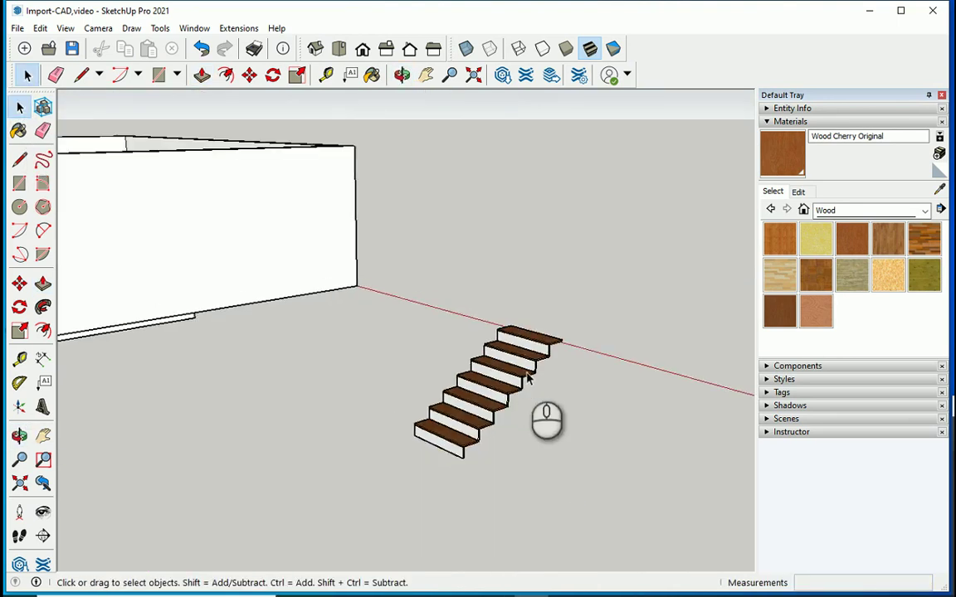
{"action": "middle_click_drag", "start_coordinate": [529, 374], "coordinate": [552, 461]}
{"action": "left_click_drag", "start_coordinate": [606, 336], "coordinate": [412, 535]}
{"action": "scroll", "coordinate": [518, 411], "scroll_direction": "up", "scroll_amount": 2}
{"action": "scroll", "coordinate": [498, 419], "scroll_direction": "up", "scroll_amount": 4}
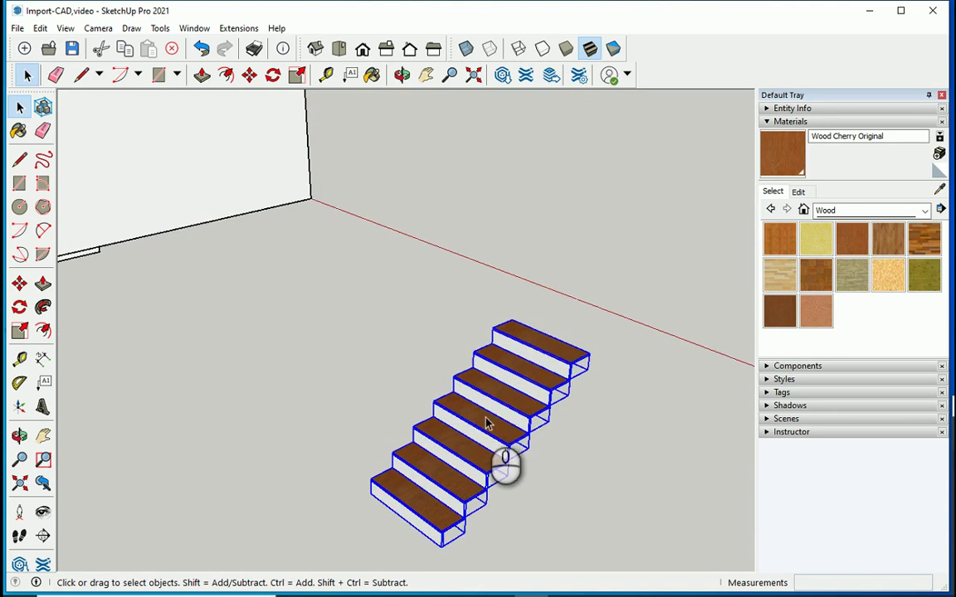
{"action": "right_click", "coordinate": [457, 399]}
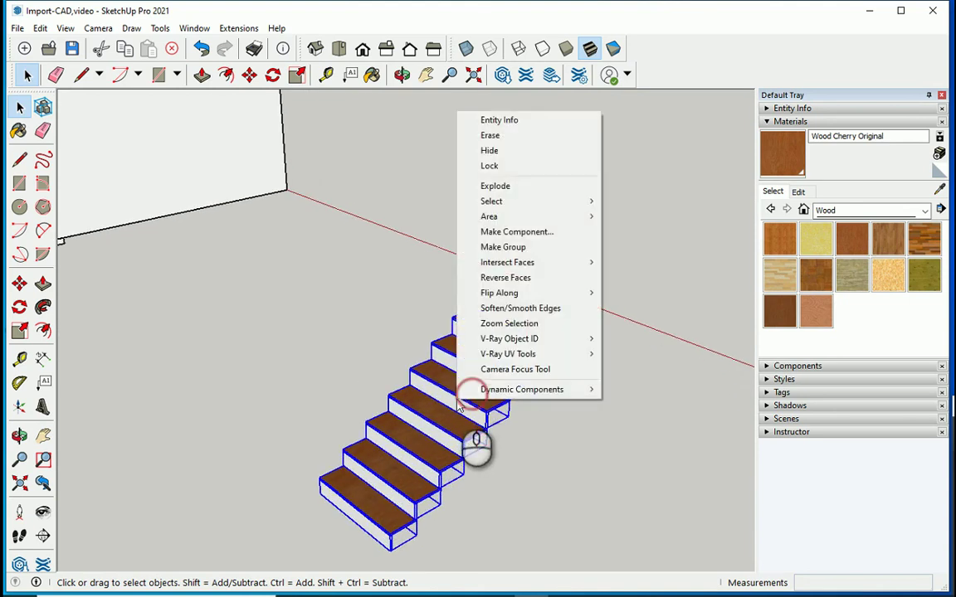
{"action": "left_click", "coordinate": [503, 246]}
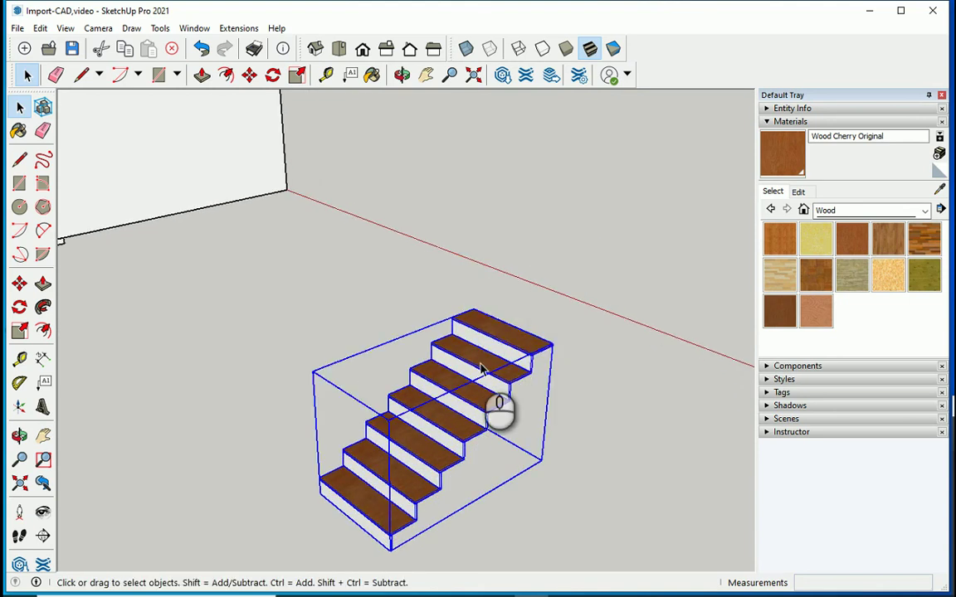
Turn on the display of hidden objects and unhide the building's walls, floor and CAD plan around the stairs.
{"action": "scroll", "coordinate": [392, 345], "scroll_direction": "down", "scroll_amount": 2}
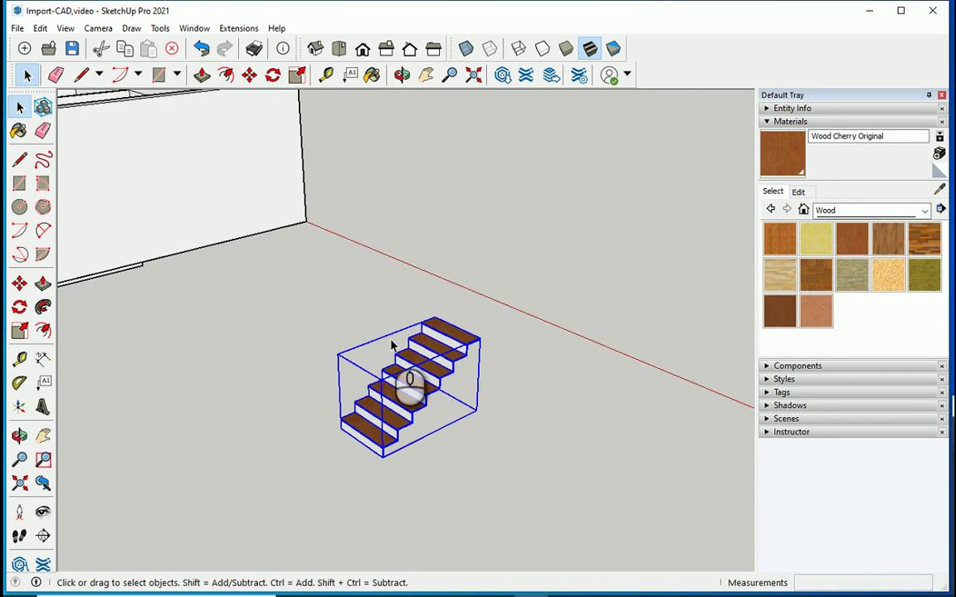
{"action": "middle_click_drag", "start_coordinate": [500, 373], "coordinate": [541, 392]}
{"action": "left_click", "coordinate": [516, 343]}
{"action": "left_click", "coordinate": [65, 28]}
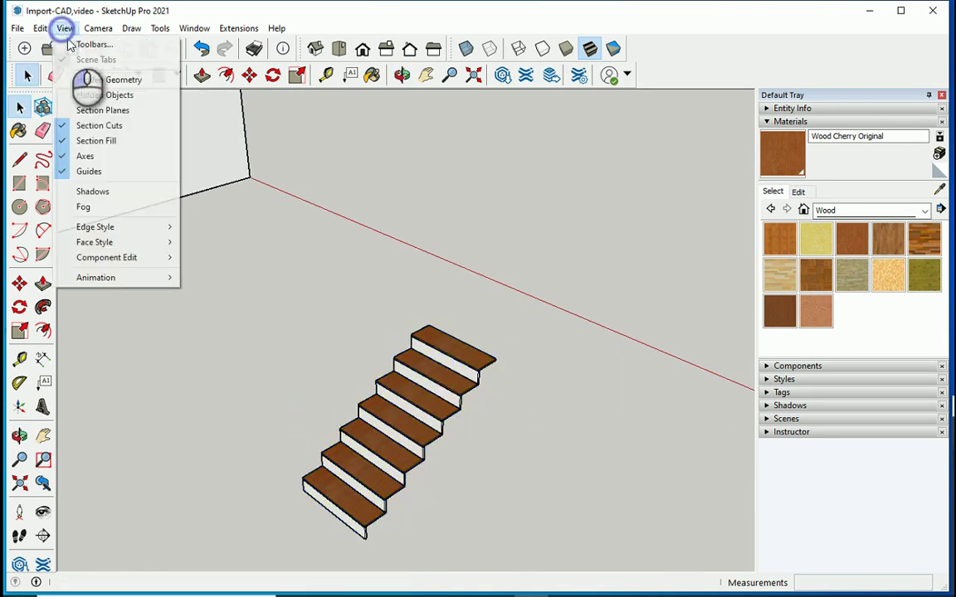
{"action": "left_click", "coordinate": [72, 96]}
{"action": "scroll", "coordinate": [338, 263], "scroll_direction": "down", "scroll_amount": 4}
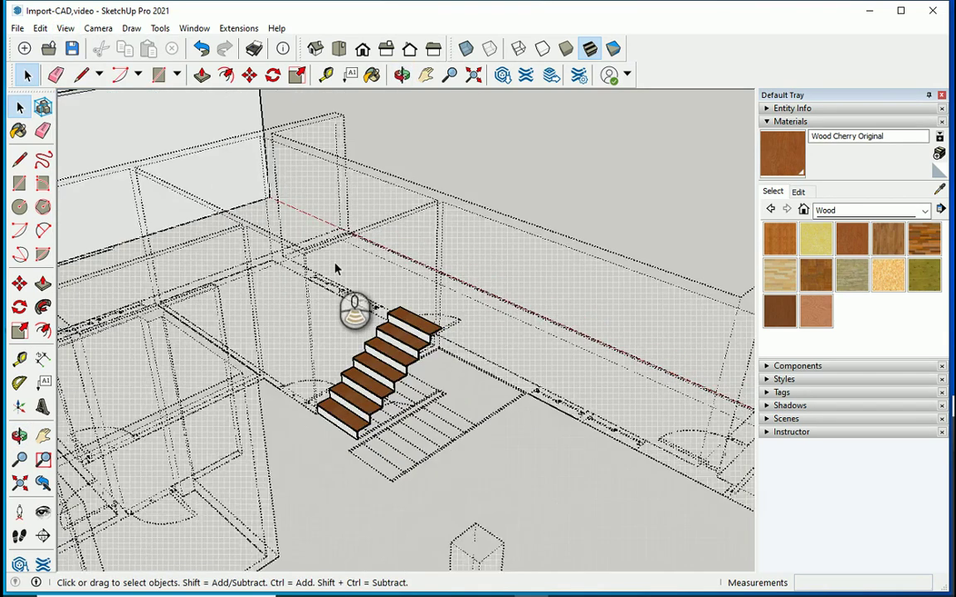
{"action": "middle_click_drag", "start_coordinate": [460, 255], "coordinate": [541, 307]}
{"action": "left_click_drag", "start_coordinate": [587, 200], "coordinate": [505, 410]}
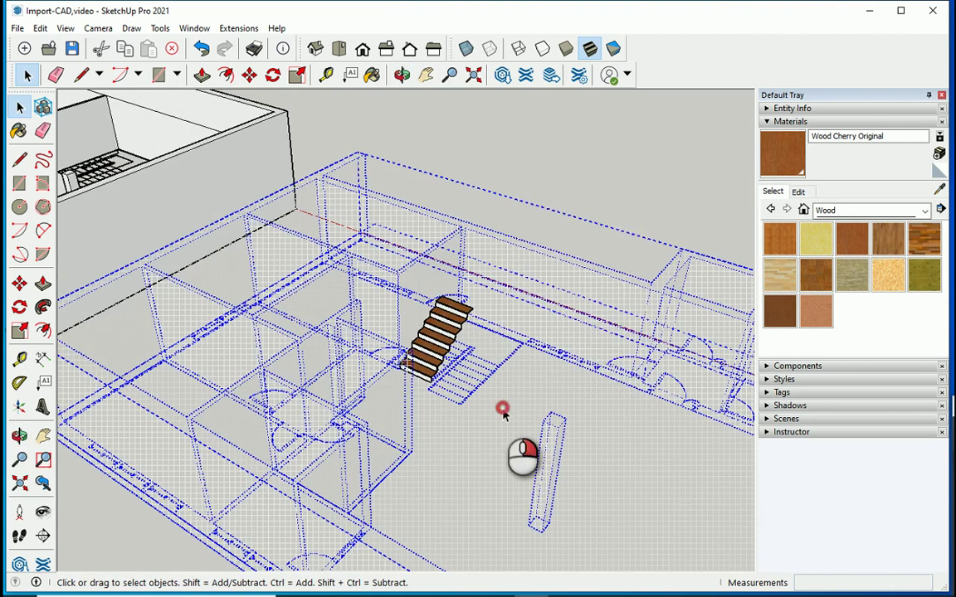
{"action": "right_click", "coordinate": [504, 409]}
{"action": "left_click", "coordinate": [558, 162]}
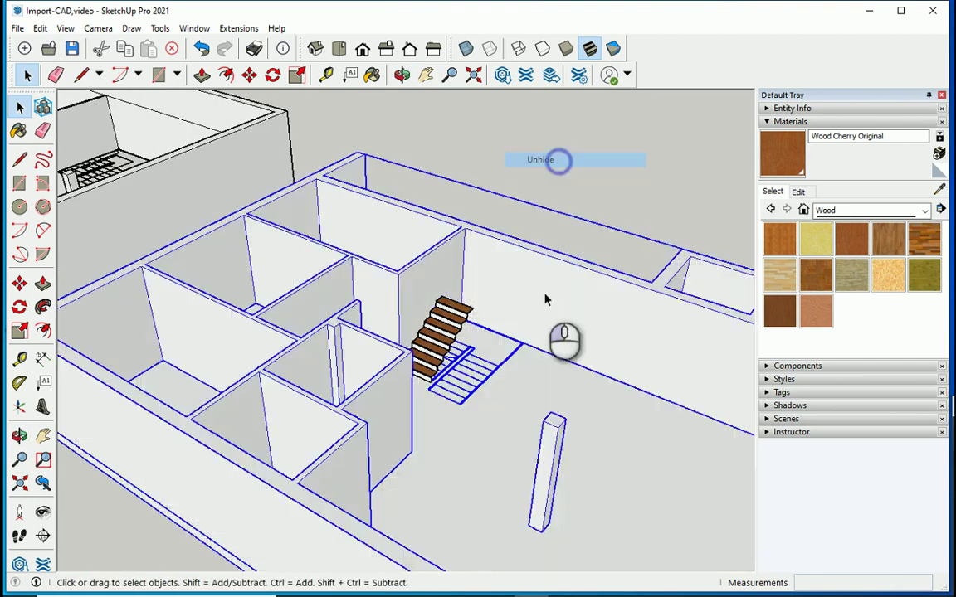
Hide the group of building walls surrounding the staircase.
{"action": "middle_click_drag", "start_coordinate": [518, 338], "coordinate": [589, 355]}
{"action": "left_click", "coordinate": [595, 153]}
{"action": "scroll", "coordinate": [472, 386], "scroll_direction": "up", "scroll_amount": 5}
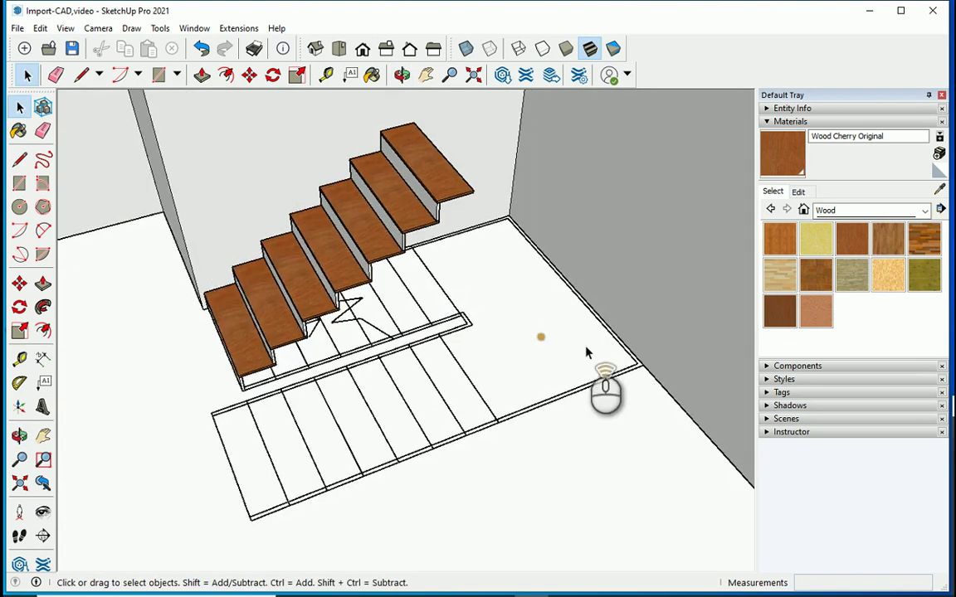
{"action": "scroll", "coordinate": [470, 321], "scroll_direction": "up", "scroll_amount": 3}
{"action": "scroll", "coordinate": [497, 411], "scroll_direction": "down", "scroll_amount": 4}
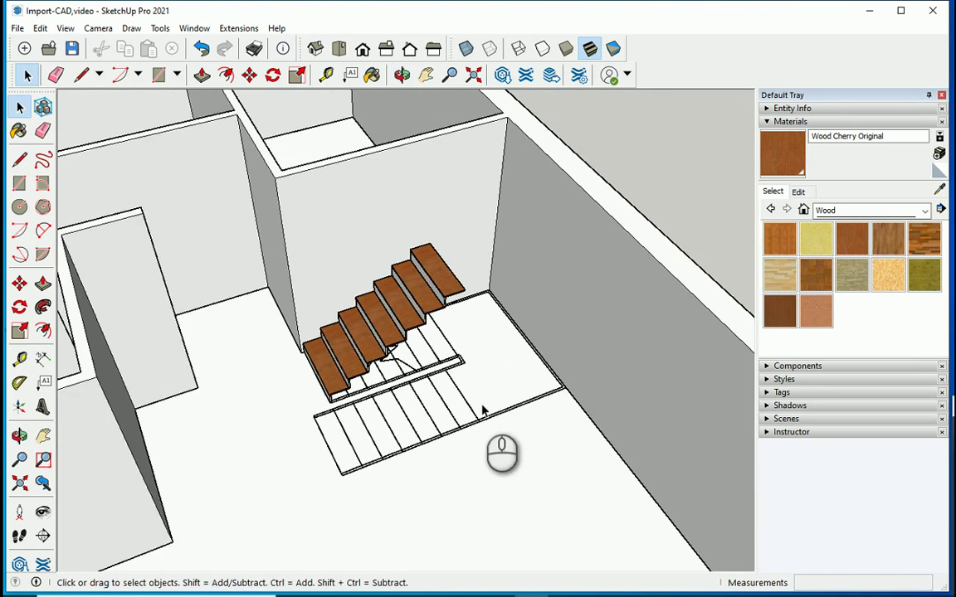
{"action": "middle_click_drag", "start_coordinate": [482, 411], "coordinate": [651, 210]}
{"action": "left_click", "coordinate": [621, 249]}
{"action": "right_click", "coordinate": [619, 249]}
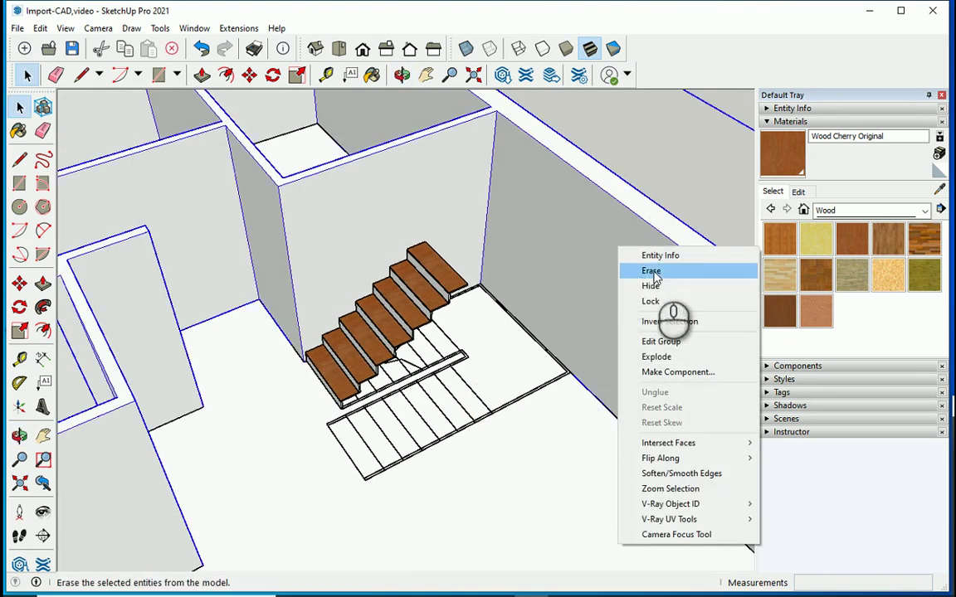
{"action": "left_click", "coordinate": [651, 283]}
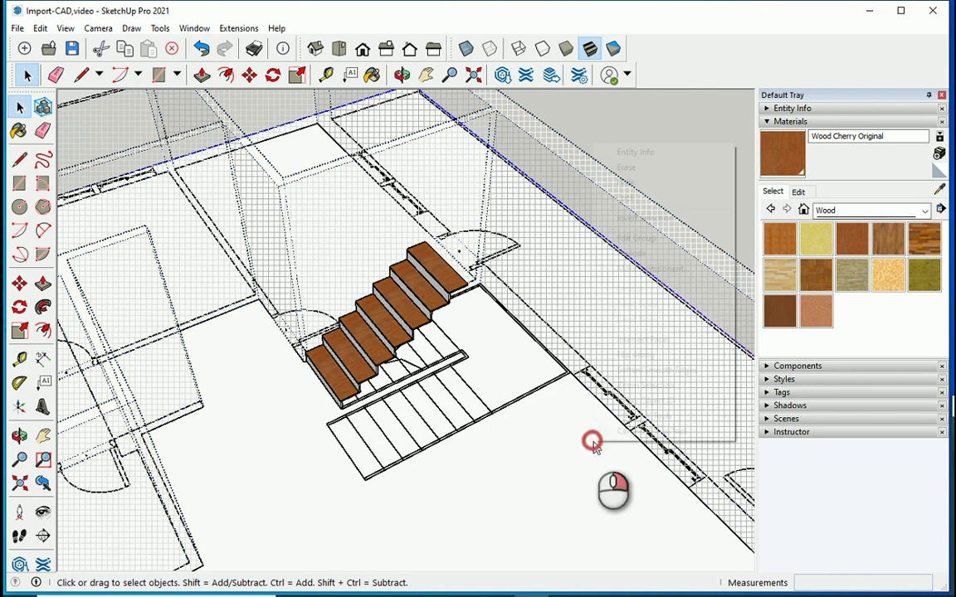
Hide the floor slab group beneath the CAD plan.
{"action": "right_click", "coordinate": [594, 441]}
{"action": "left_click", "coordinate": [554, 457]}
{"action": "right_click", "coordinate": [553, 453]}
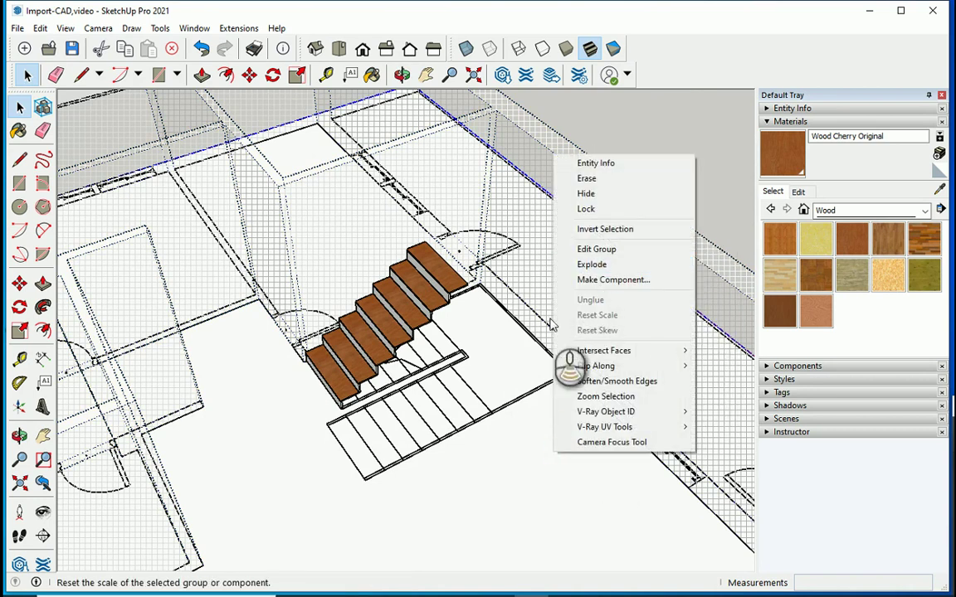
{"action": "left_click", "coordinate": [499, 362]}
{"action": "scroll", "coordinate": [453, 246], "scroll_direction": "down", "scroll_amount": 6}
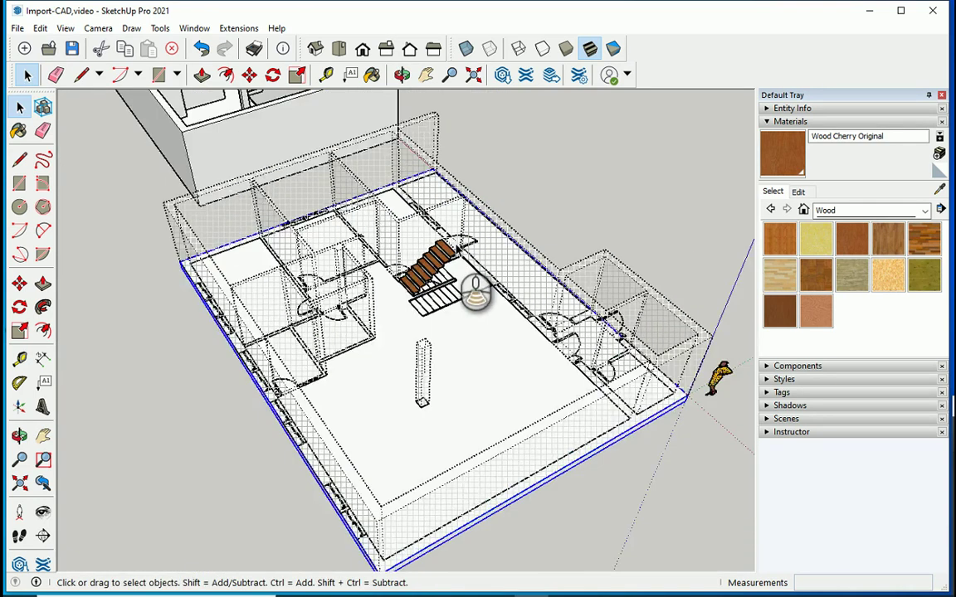
{"action": "scroll", "coordinate": [569, 383], "scroll_direction": "up", "scroll_amount": 4}
{"action": "right_click", "coordinate": [581, 415]}
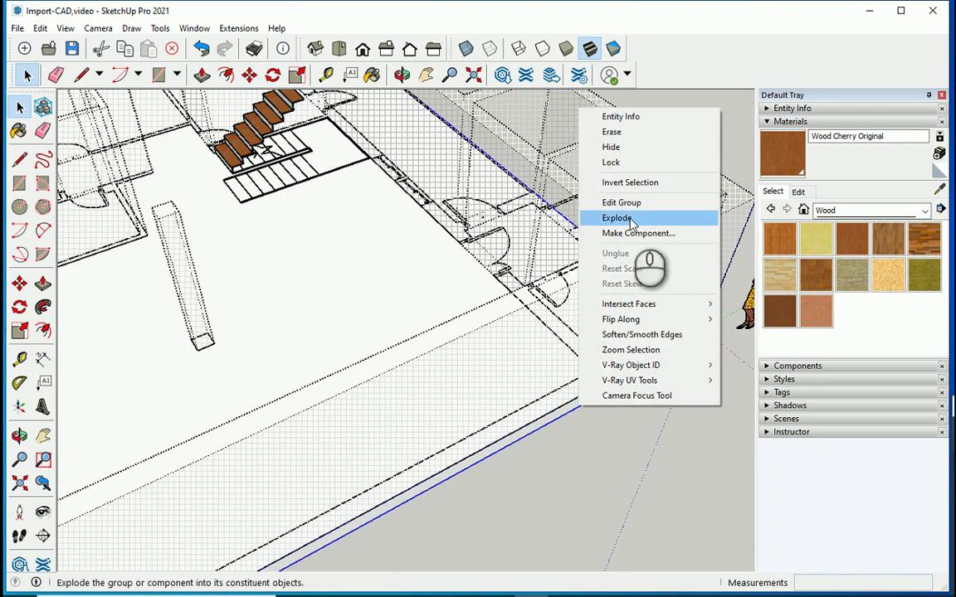
{"action": "left_click", "coordinate": [621, 149]}
Turn off the display of hidden objects so only the stairs and the CAD plan are shown.
{"action": "scroll", "coordinate": [639, 380], "scroll_direction": "down", "scroll_amount": 5}
{"action": "scroll", "coordinate": [465, 271], "scroll_direction": "up", "scroll_amount": 4}
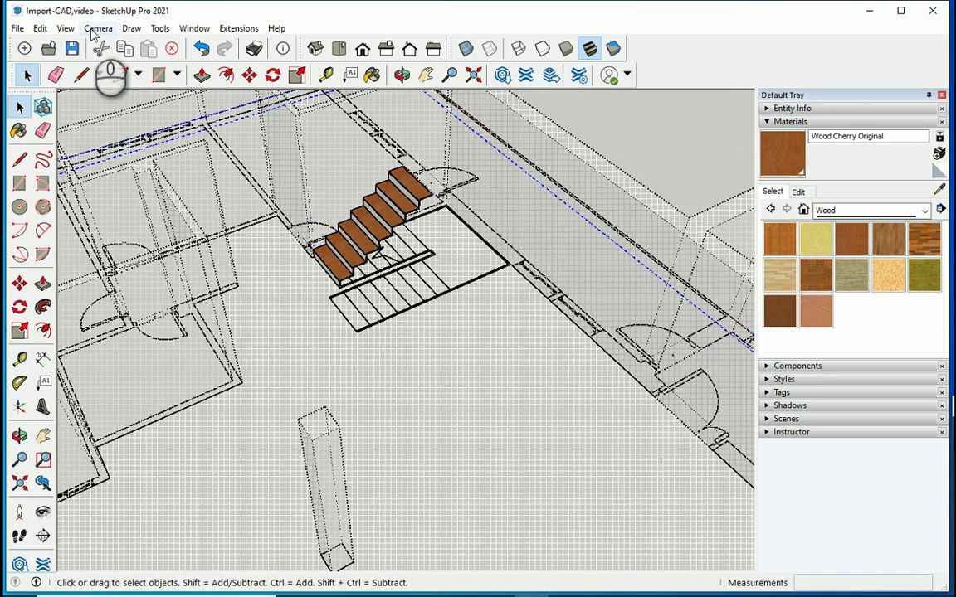
{"action": "left_click", "coordinate": [65, 28]}
{"action": "left_click", "coordinate": [102, 95]}
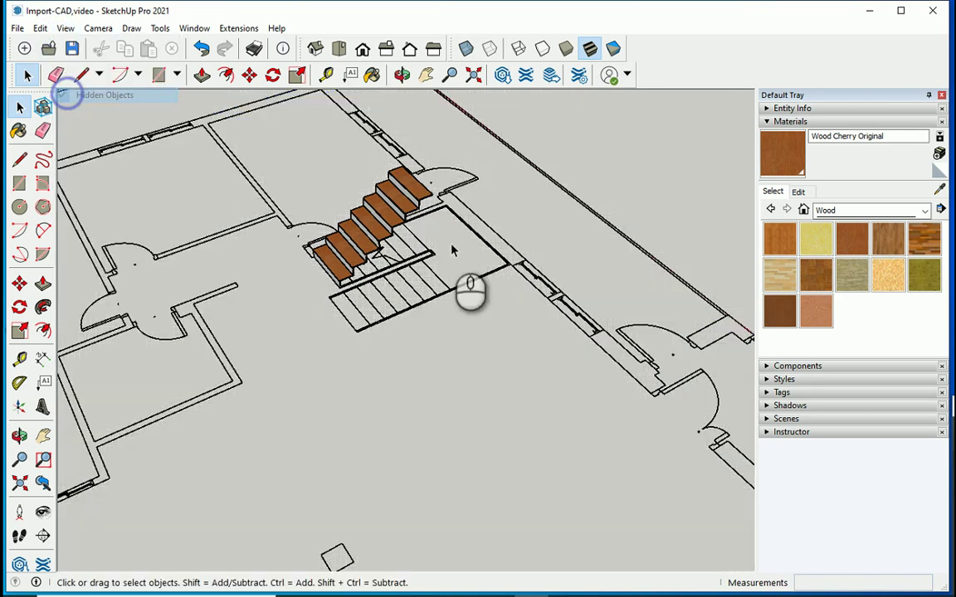
Draw the landing's first edge with the Line tool, from the end of the upper flight's last step line to the plan's corner.
{"action": "scroll", "coordinate": [494, 327], "scroll_direction": "up", "scroll_amount": 3}
{"action": "scroll", "coordinate": [470, 320], "scroll_direction": "down", "scroll_amount": 4}
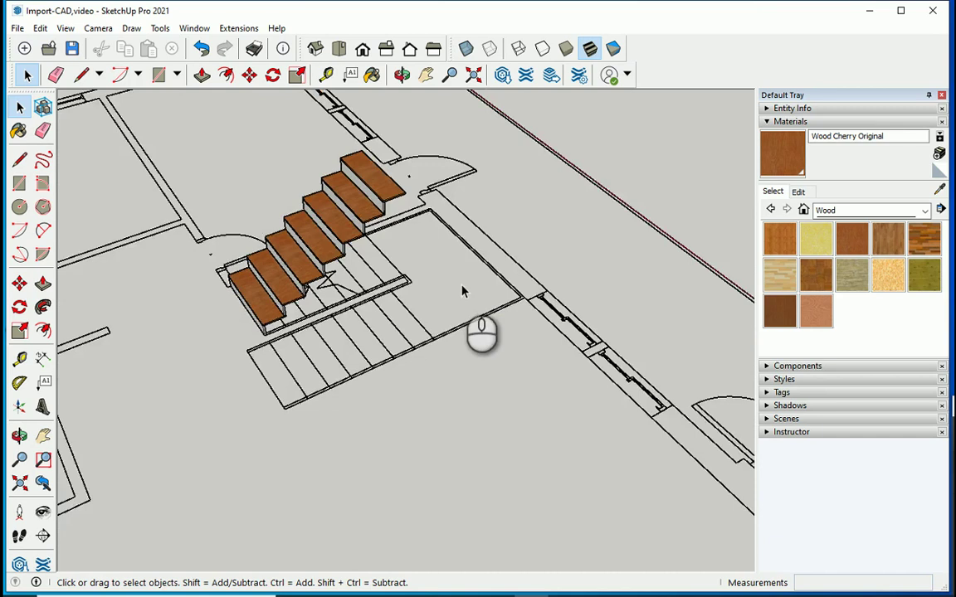
{"action": "mouse_move", "coordinate": [463, 292]}
{"action": "middle_mouse_down"}
{"action": "mouse_move", "coordinate": [376, 349]}
{"action": "mouse_move", "coordinate": [452, 277]}
{"action": "middle_mouse_up"}
{"action": "scroll", "coordinate": [433, 237], "scroll_direction": "up", "scroll_amount": 4}
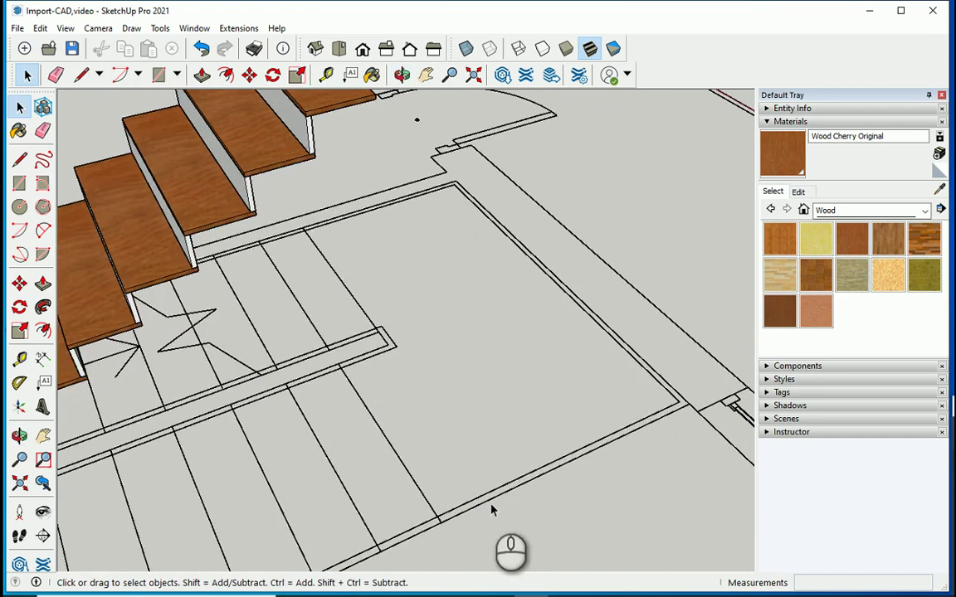
{"action": "scroll", "coordinate": [472, 222], "scroll_direction": "down", "scroll_amount": 4}
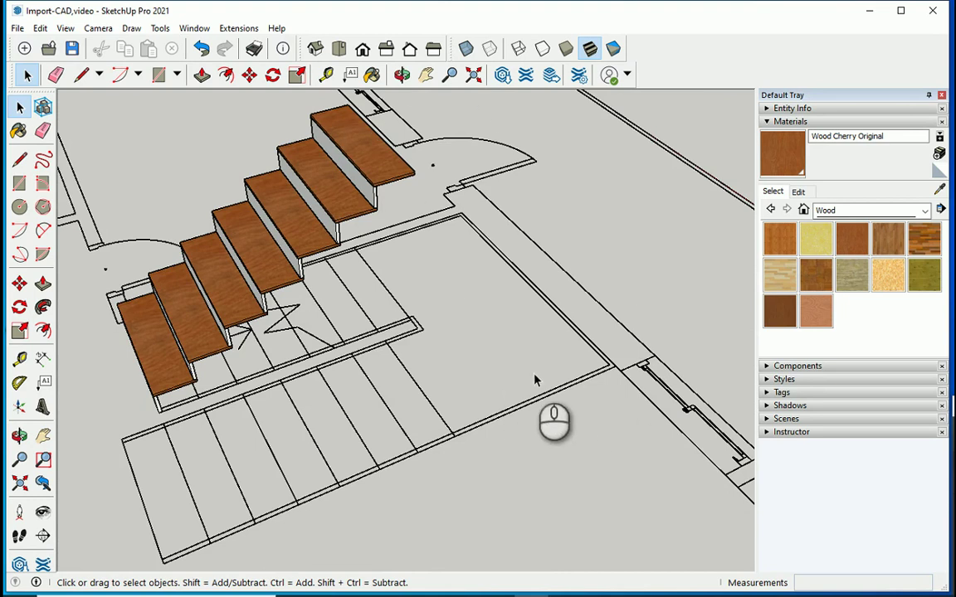
{"action": "middle_click_drag", "start_coordinate": [535, 380], "coordinate": [523, 336]}
{"action": "scroll", "coordinate": [535, 332], "scroll_direction": "up", "scroll_amount": 2}
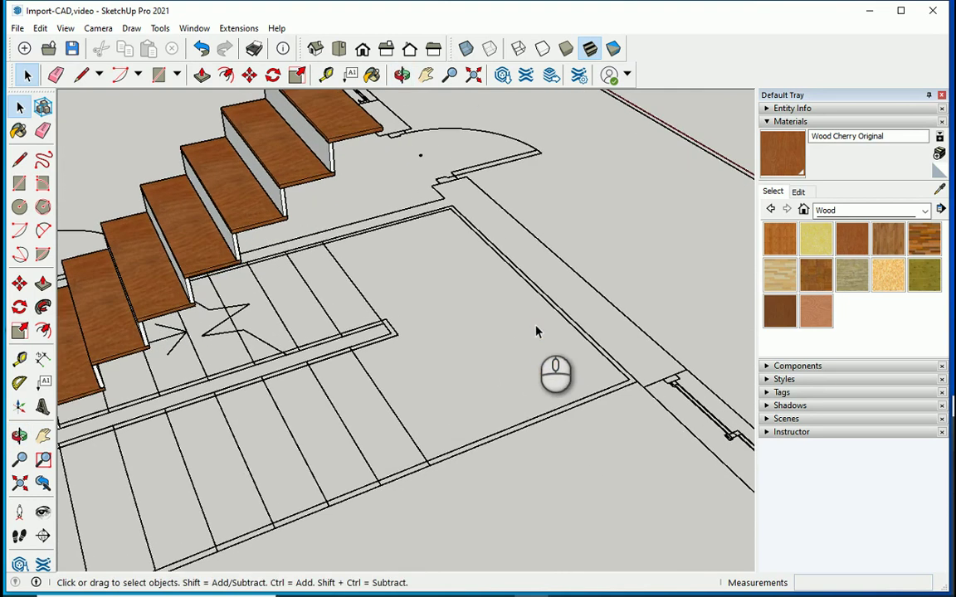
{"action": "key", "text": "l"}
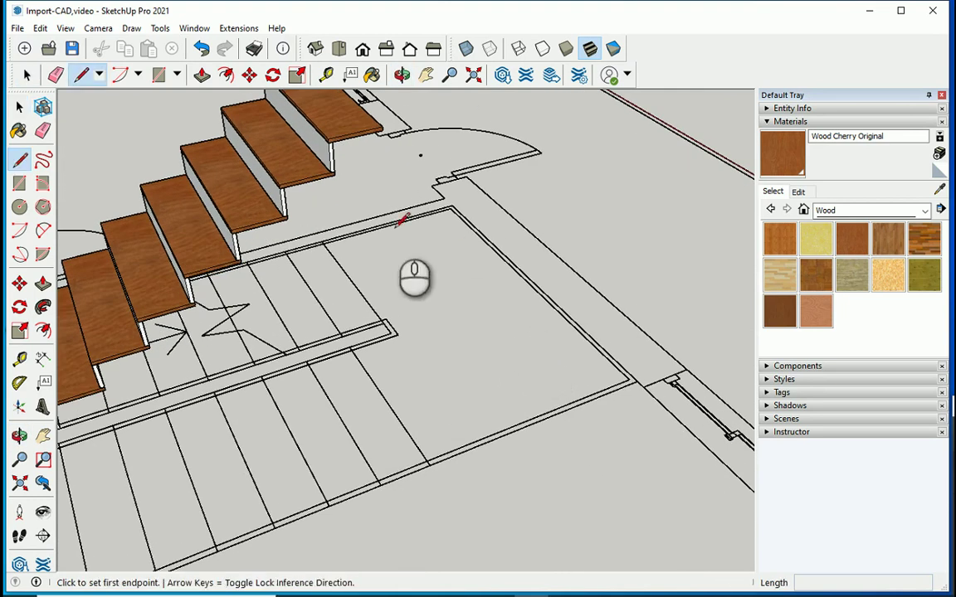
{"action": "scroll", "coordinate": [335, 220], "scroll_direction": "up", "scroll_amount": 5}
{"action": "left_click", "coordinate": [291, 249]}
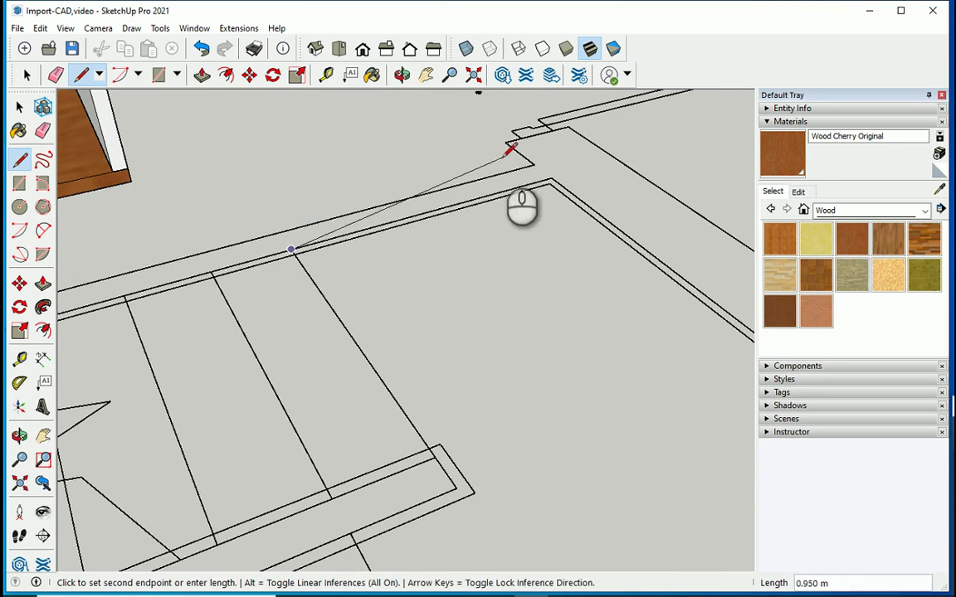
{"action": "left_click", "coordinate": [551, 179]}
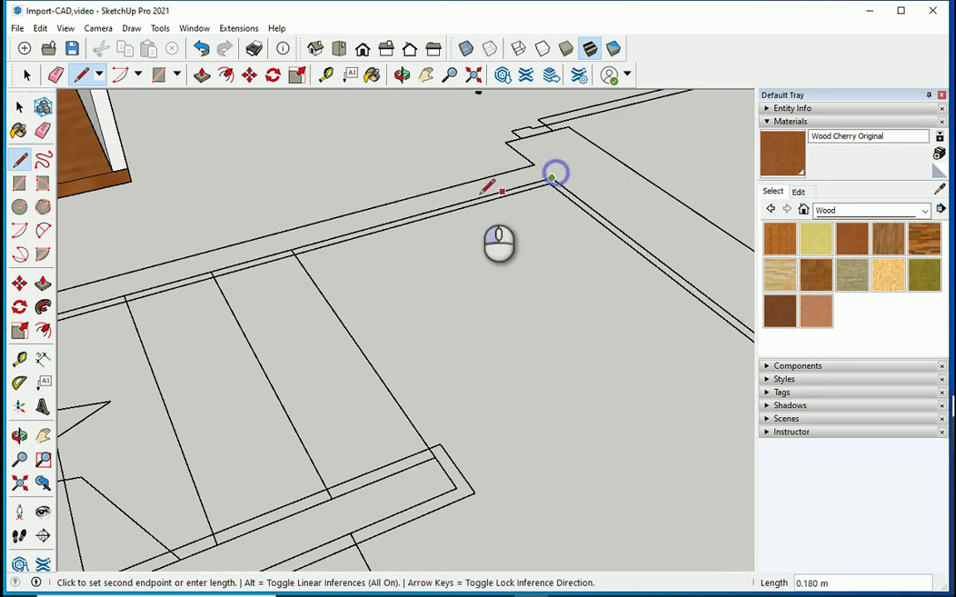
Trace the rest of the landing outline over the plan, including its 2 m long side and the stair notch, closing it into a face.
{"action": "scroll", "coordinate": [438, 206], "scroll_direction": "down", "scroll_amount": 5}
{"action": "scroll", "coordinate": [673, 322], "scroll_direction": "up", "scroll_amount": 2}
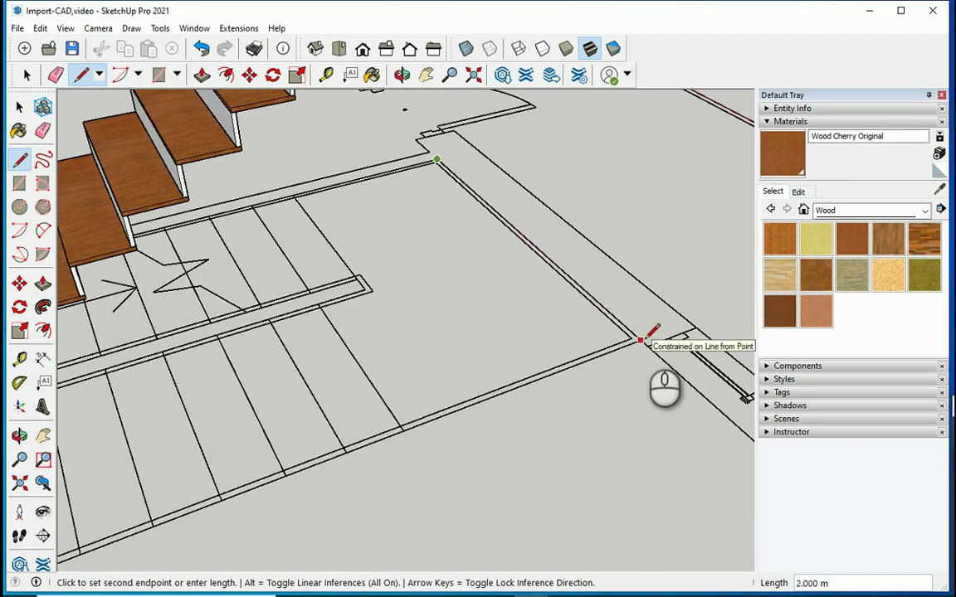
{"action": "left_click", "coordinate": [640, 340]}
{"action": "left_click", "coordinate": [407, 429]}
{"action": "scroll", "coordinate": [332, 322], "scroll_direction": "up", "scroll_amount": 4}
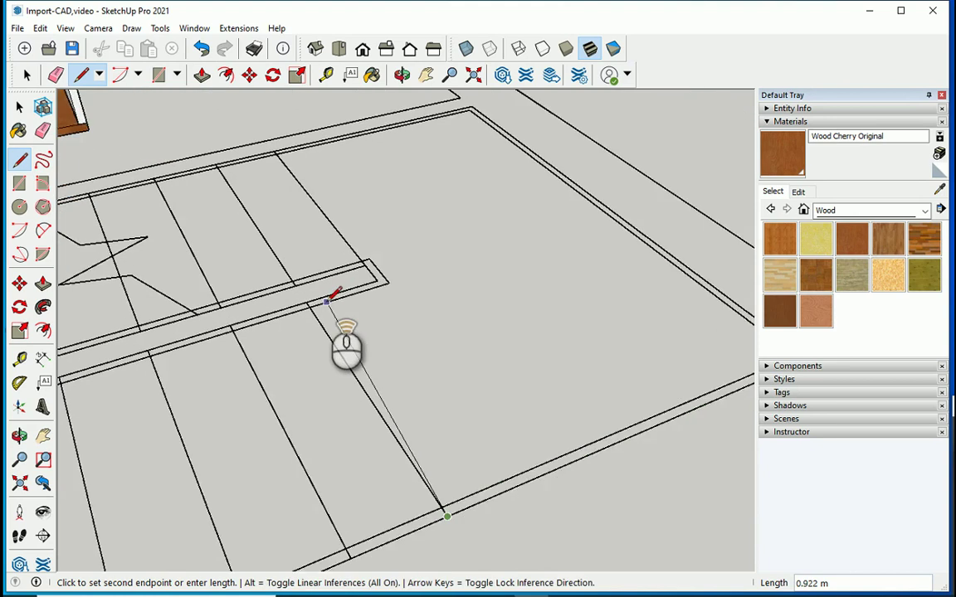
{"action": "left_click", "coordinate": [302, 302]}
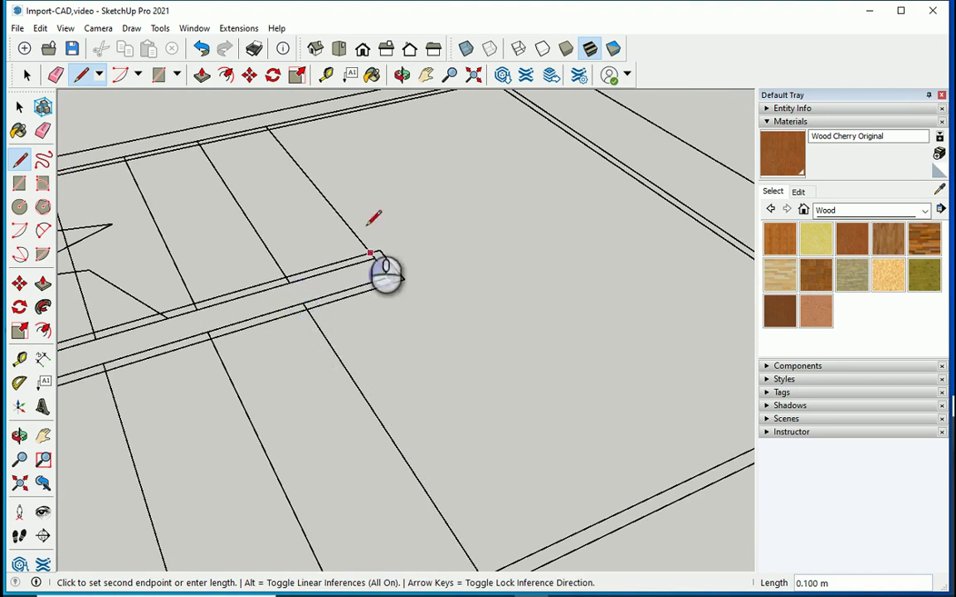
{"action": "left_click", "coordinate": [370, 252]}
{"action": "left_click", "coordinate": [267, 124]}
{"action": "scroll", "coordinate": [359, 305], "scroll_direction": "down", "scroll_amount": 2}
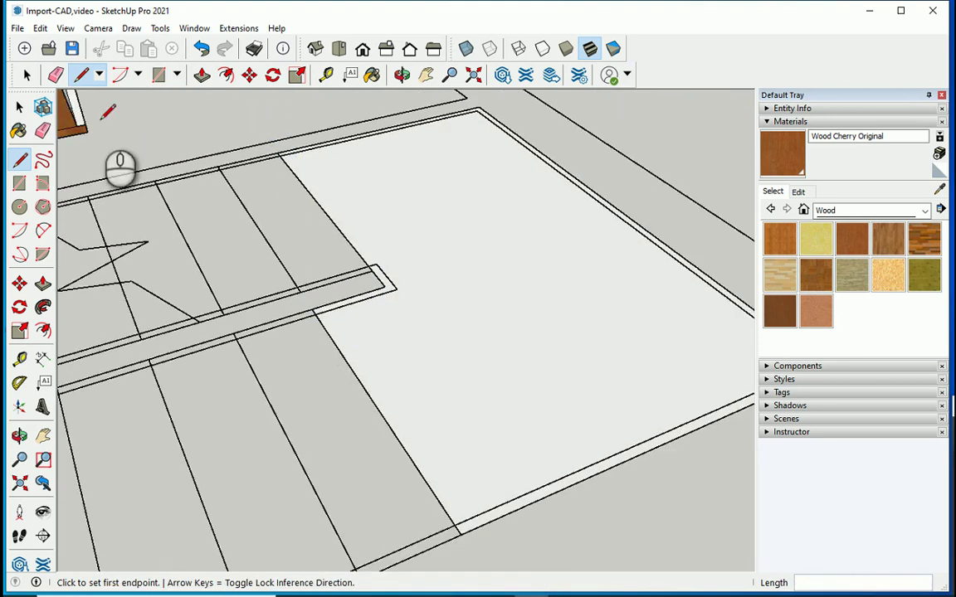
Select the traced landing face with its edges and make it a group.
{"action": "left_click", "coordinate": [20, 106]}
{"action": "left_click", "coordinate": [417, 290]}
{"action": "scroll", "coordinate": [419, 291], "scroll_direction": "down", "scroll_amount": 2}
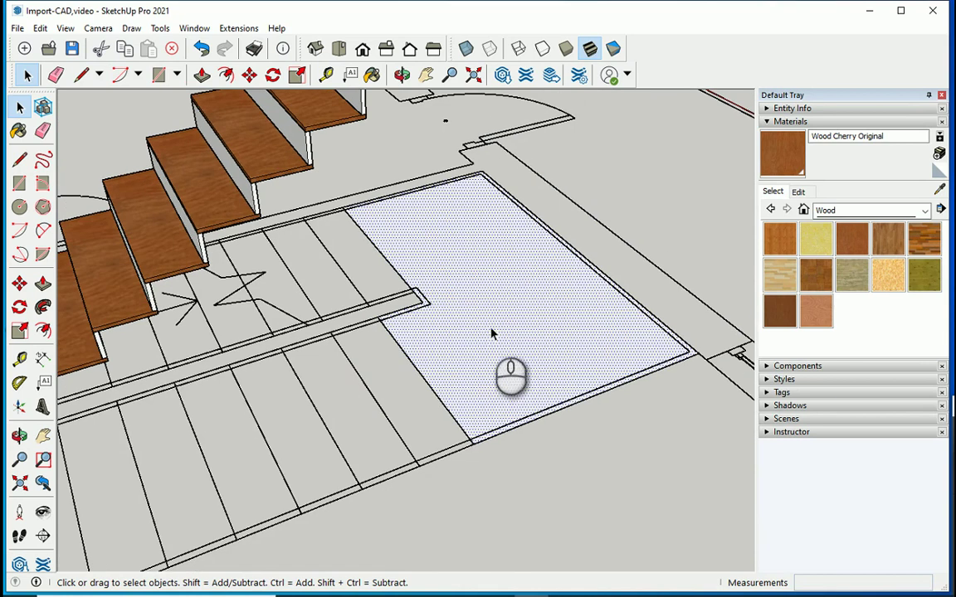
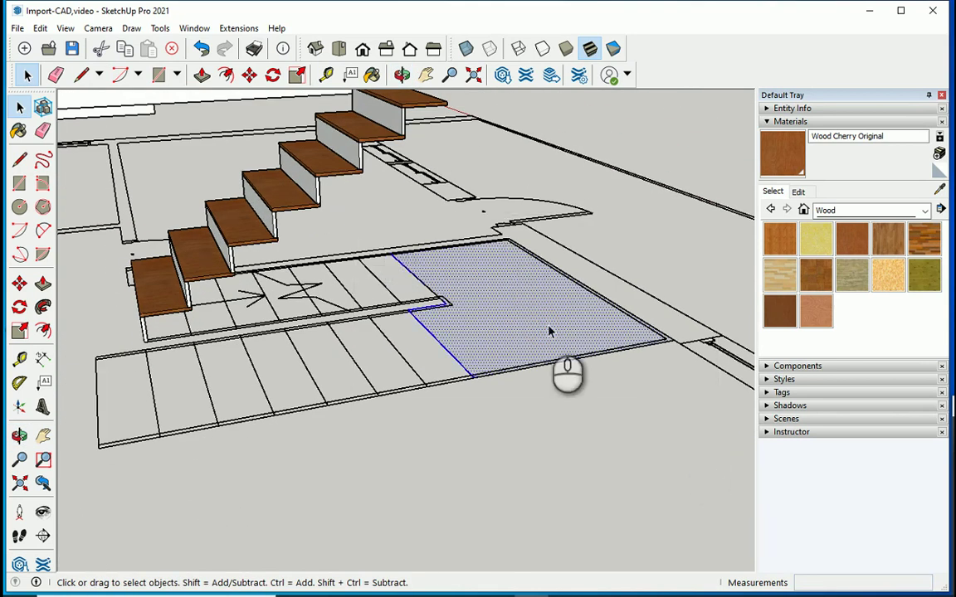
{"action": "left_click", "coordinate": [588, 435]}
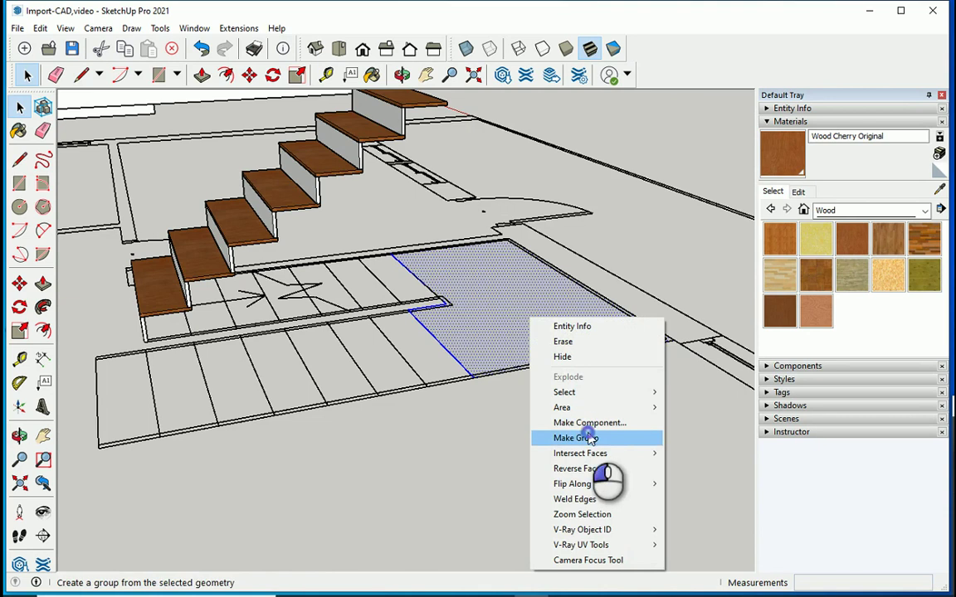
Open the landing group for editing and extrude its face upward by 0.02 m with Push/Pull.
{"action": "middle_click_drag", "start_coordinate": [531, 344], "coordinate": [529, 393]}
{"action": "double_click", "coordinate": [547, 388]}
{"action": "left_click", "coordinate": [607, 428]}
{"action": "middle_click_drag", "start_coordinate": [614, 438], "coordinate": [535, 395]}
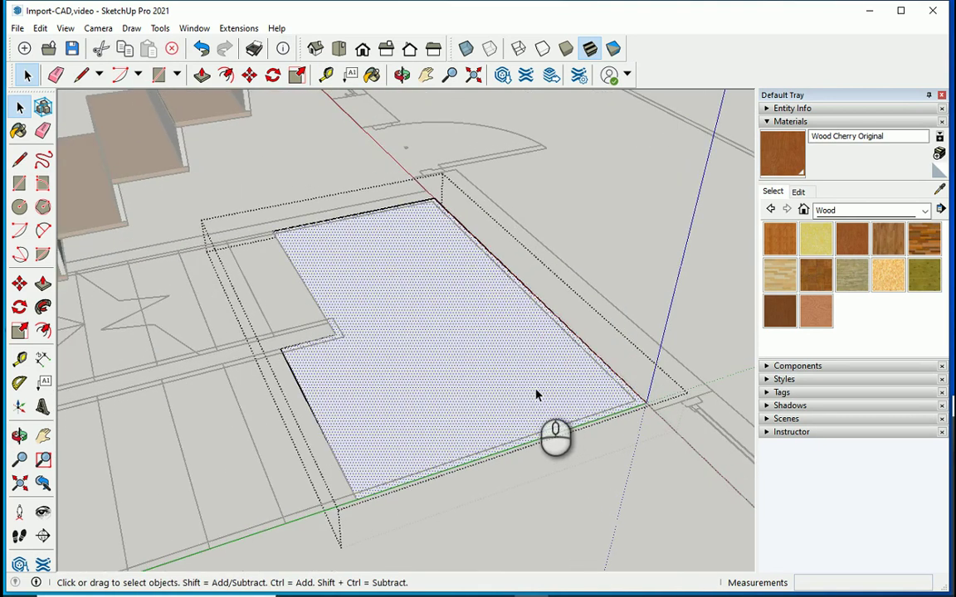
{"action": "key", "text": "p"}
{"action": "left_click", "coordinate": [518, 380]}
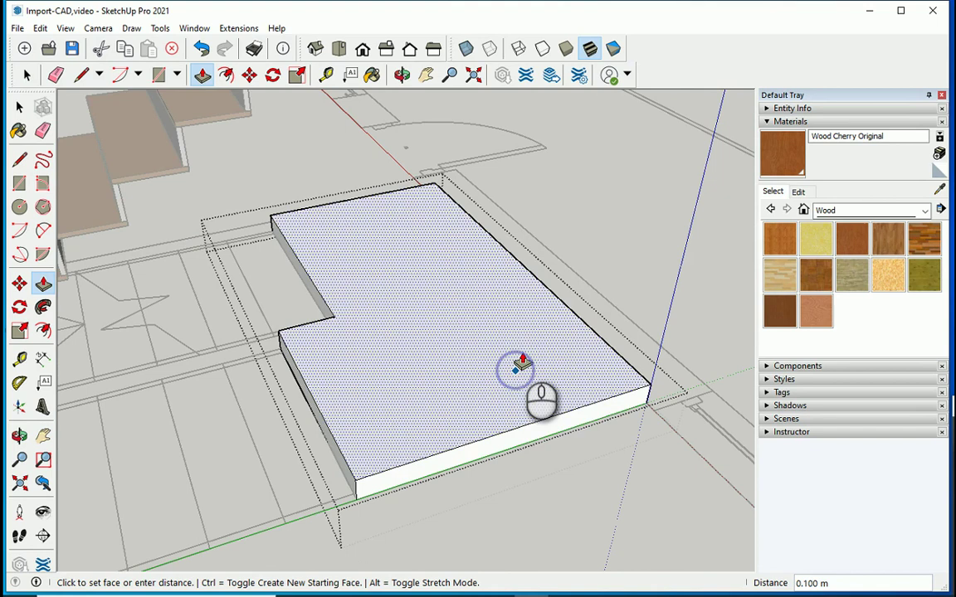
{"action": "type", "text": "0.02"}
{"action": "key", "text": "Return"}
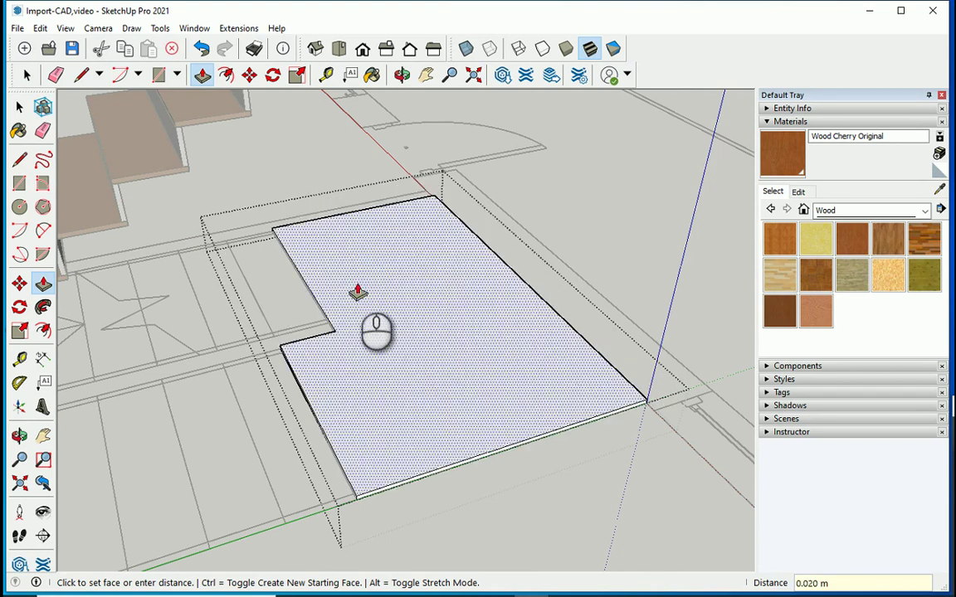
Select all geometry of the thin landing slab inside the landing group and make it a nested group.
{"action": "middle_click_drag", "start_coordinate": [357, 292], "coordinate": [261, 184]}
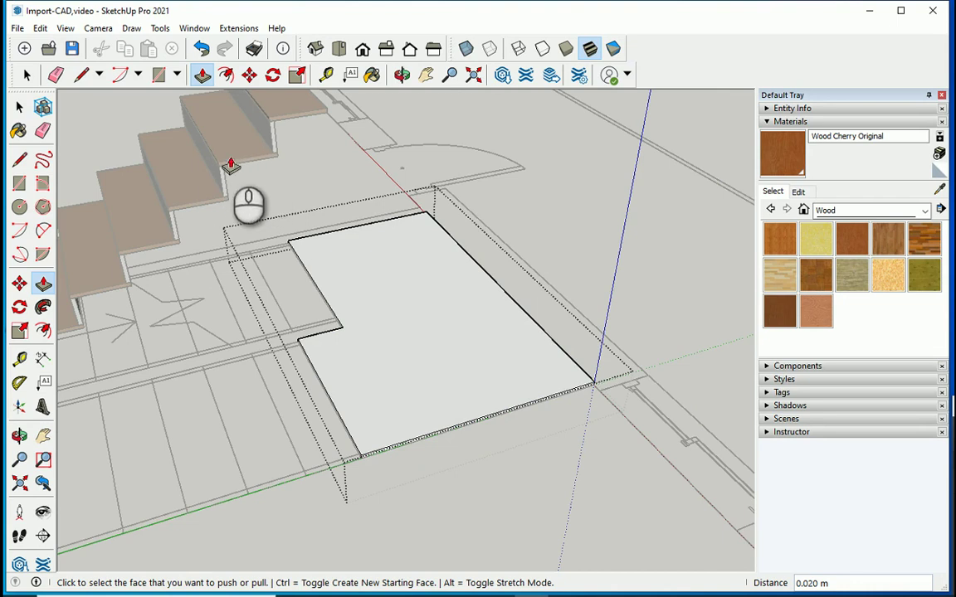
{"action": "scroll", "coordinate": [278, 123], "scroll_direction": "up", "scroll_amount": 1}
{"action": "scroll", "coordinate": [409, 398], "scroll_direction": "up", "scroll_amount": 2}
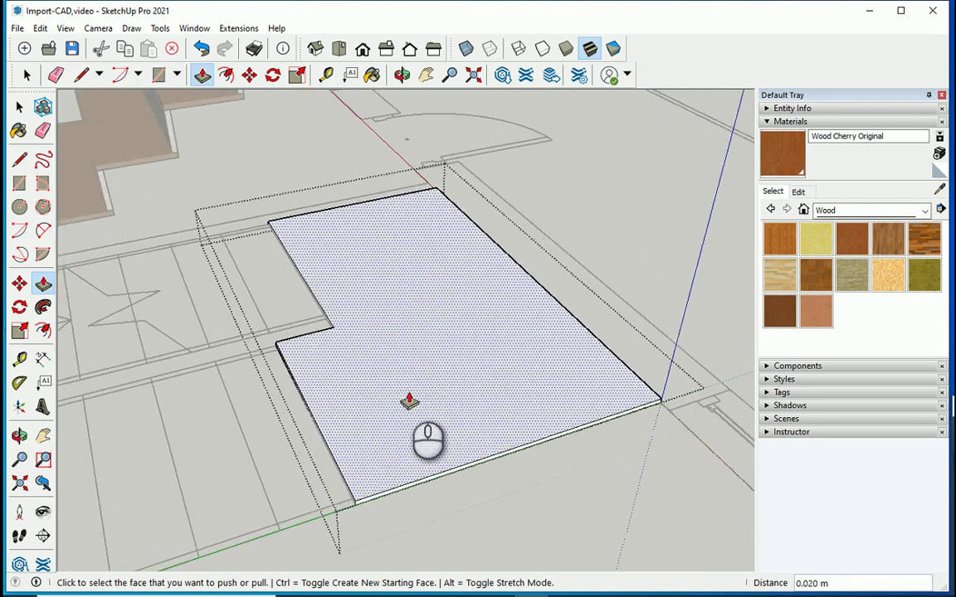
{"action": "key", "text": "space"}
{"action": "left_click", "coordinate": [446, 519]}
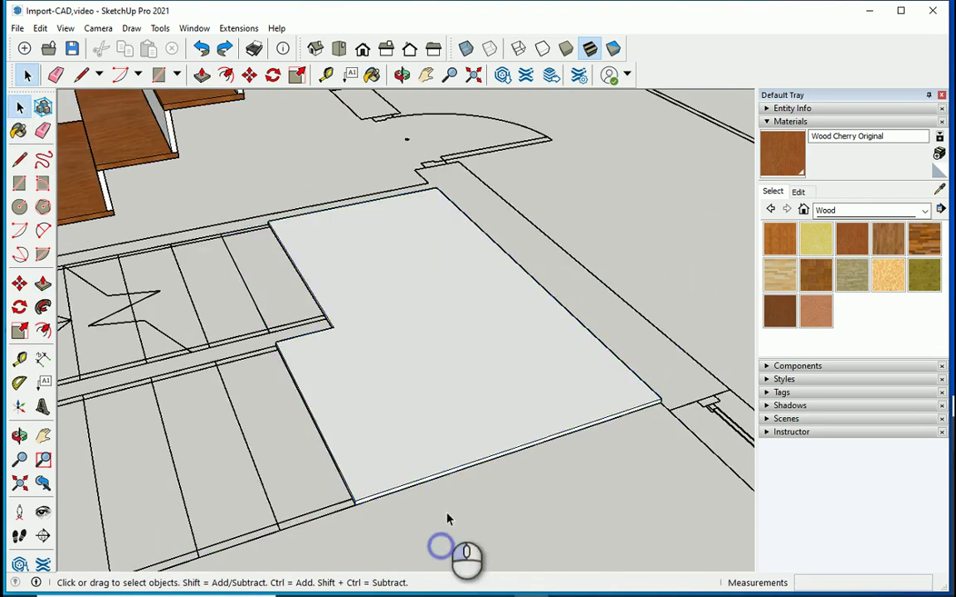
{"action": "double_click", "coordinate": [419, 413]}
{"action": "middle_click_drag", "start_coordinate": [493, 504], "coordinate": [489, 343]}
{"action": "middle_click_drag", "start_coordinate": [334, 328], "coordinate": [341, 343]}
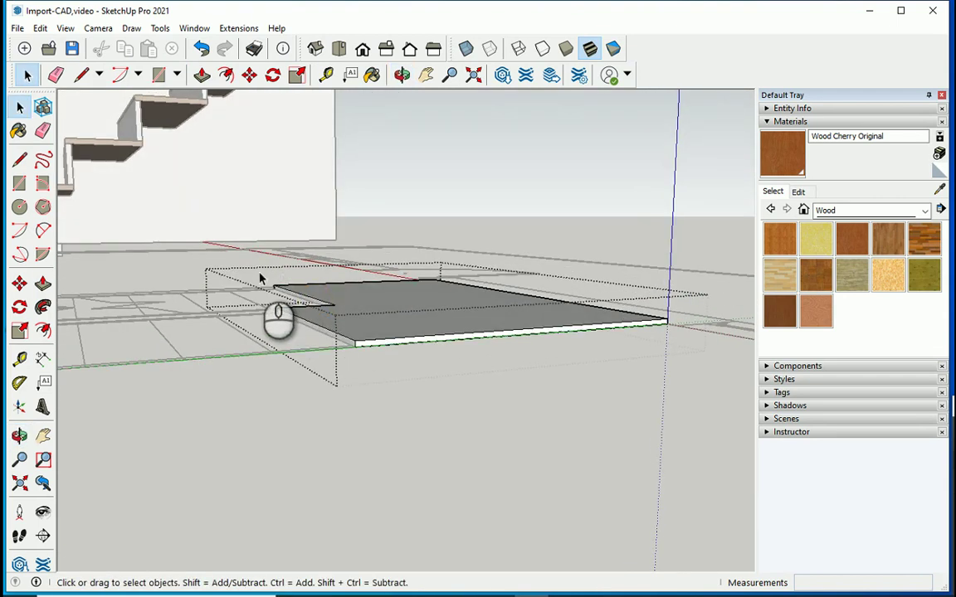
{"action": "double_click", "coordinate": [445, 320]}
{"action": "right_click", "coordinate": [430, 306]}
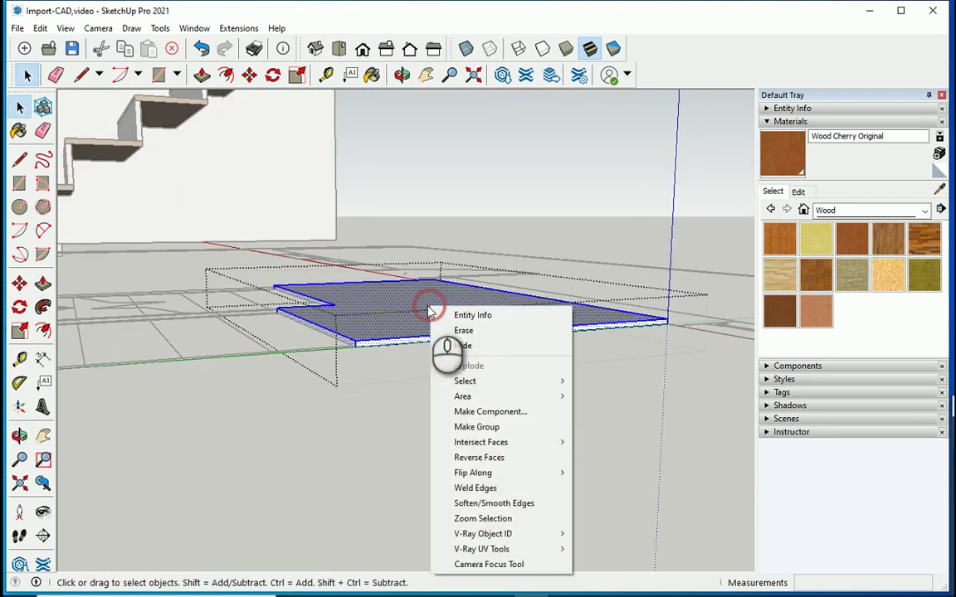
{"action": "left_click", "coordinate": [495, 426]}
Trace lines on the slab's underside from the stair notch along its outer edges to the far wall-side corner.
{"action": "middle_click_drag", "start_coordinate": [512, 416], "coordinate": [536, 272]}
{"action": "left_click", "coordinate": [497, 242]}
{"action": "scroll", "coordinate": [493, 214], "scroll_direction": "up", "scroll_amount": 2}
{"action": "scroll", "coordinate": [536, 271], "scroll_direction": "down", "scroll_amount": 1}
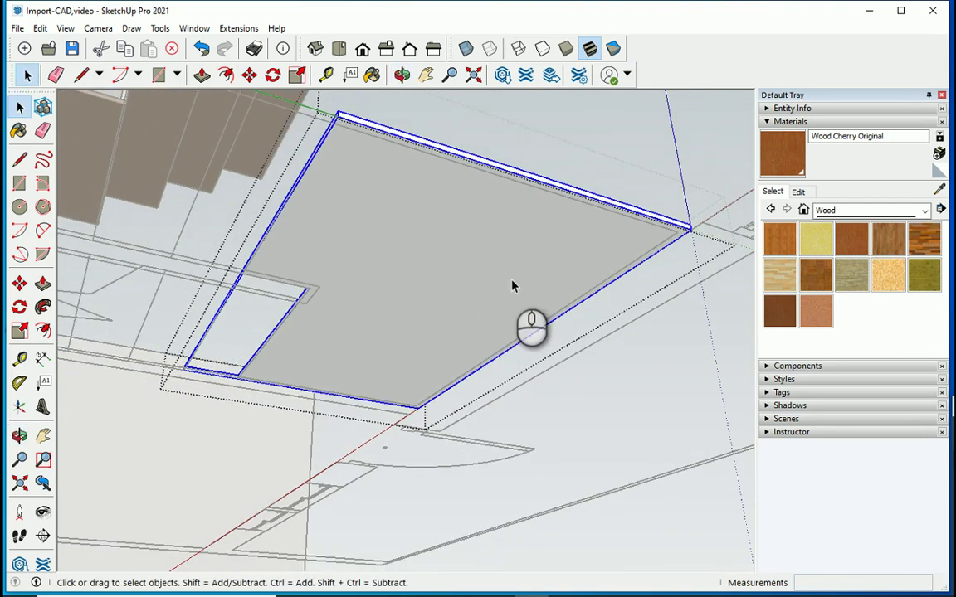
{"action": "key", "text": "l"}
{"action": "scroll", "coordinate": [261, 272], "scroll_direction": "up", "scroll_amount": 3}
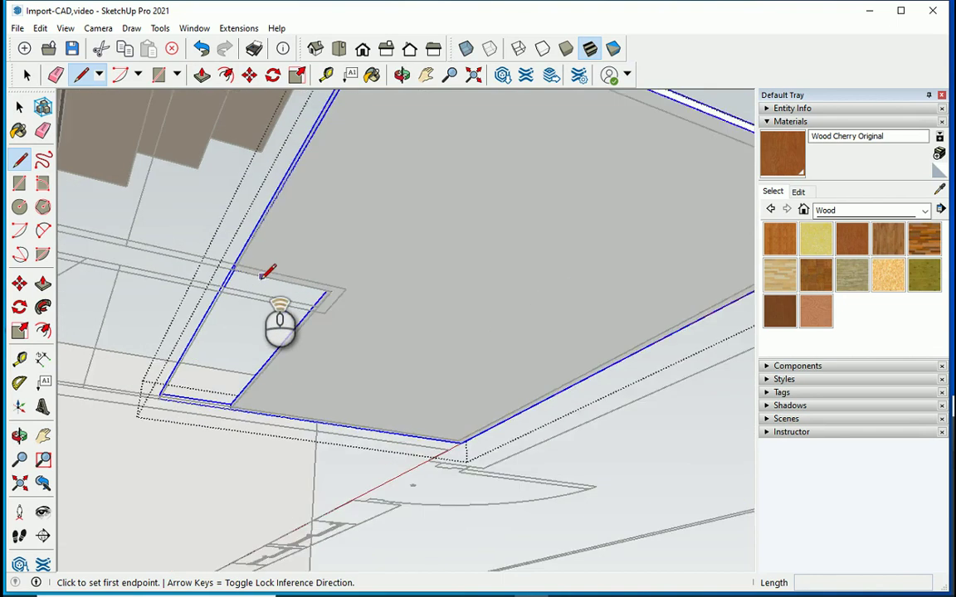
{"action": "left_click", "coordinate": [220, 260]}
{"action": "scroll", "coordinate": [224, 320], "scroll_direction": "down", "scroll_amount": 3}
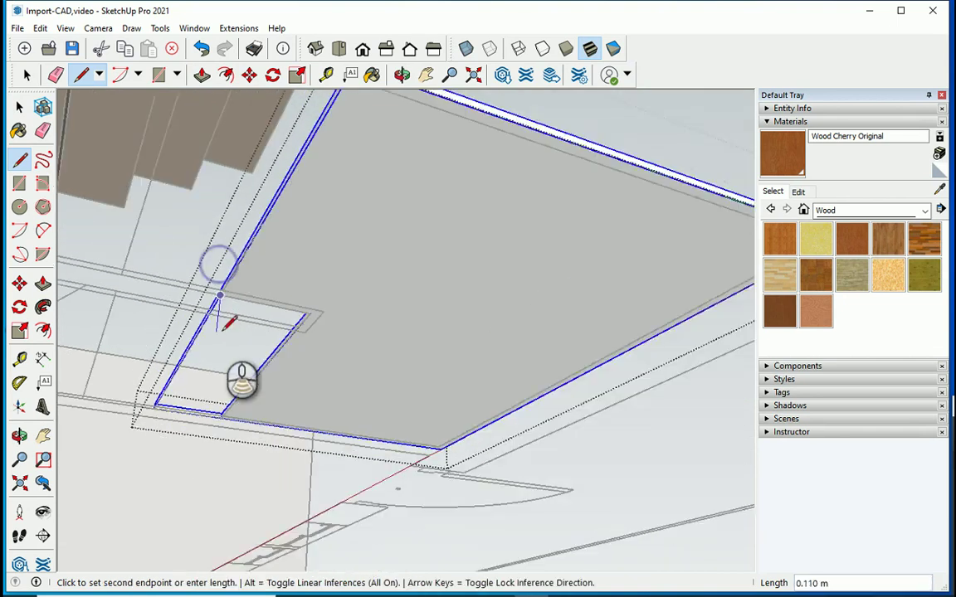
{"action": "scroll", "coordinate": [332, 108], "scroll_direction": "down", "scroll_amount": 3}
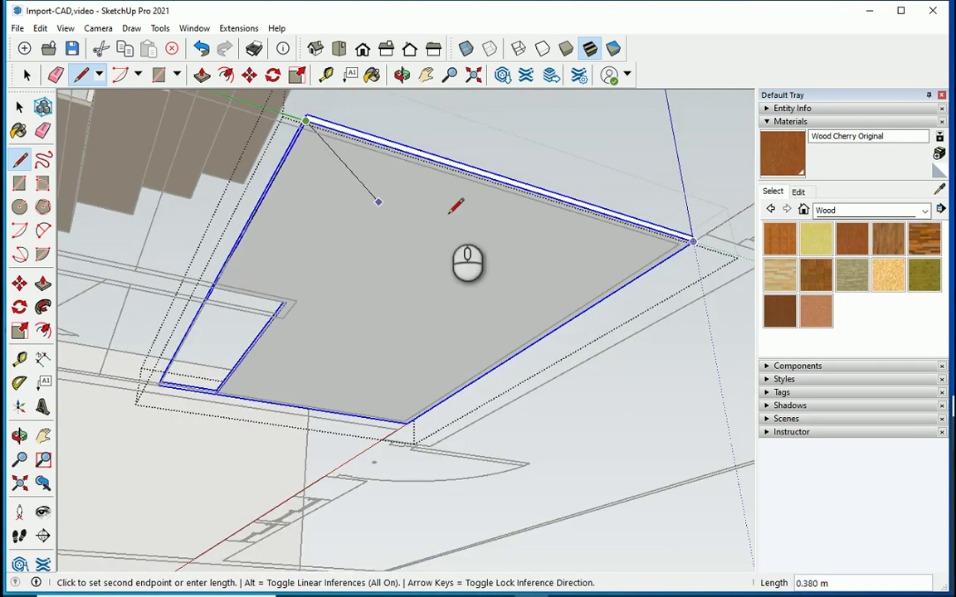
{"action": "scroll", "coordinate": [713, 232], "scroll_direction": "up", "scroll_amount": 3}
{"action": "scroll", "coordinate": [705, 224], "scroll_direction": "down", "scroll_amount": 3}
{"action": "scroll", "coordinate": [410, 424], "scroll_direction": "up", "scroll_amount": 5}
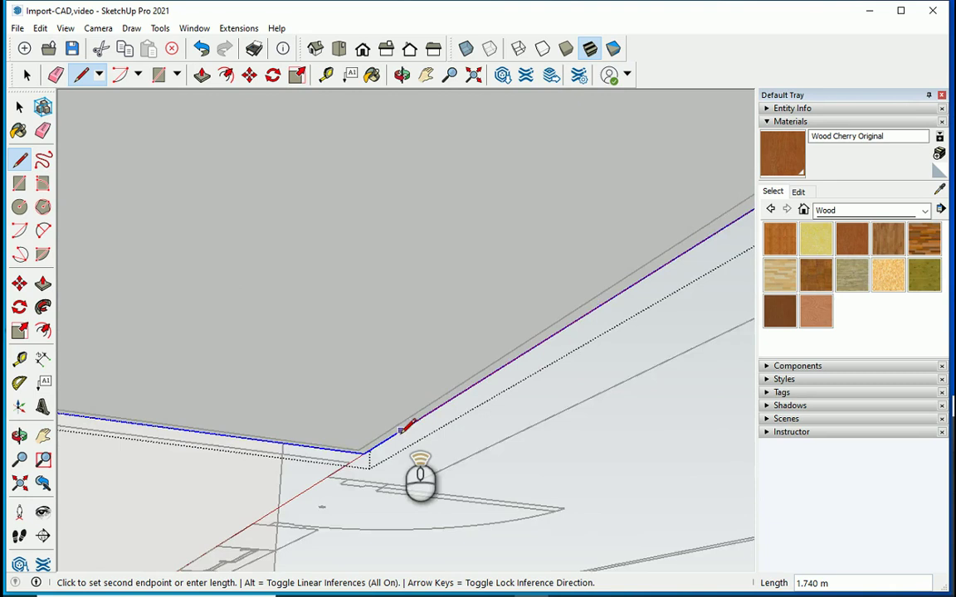
{"action": "left_click", "coordinate": [334, 462]}
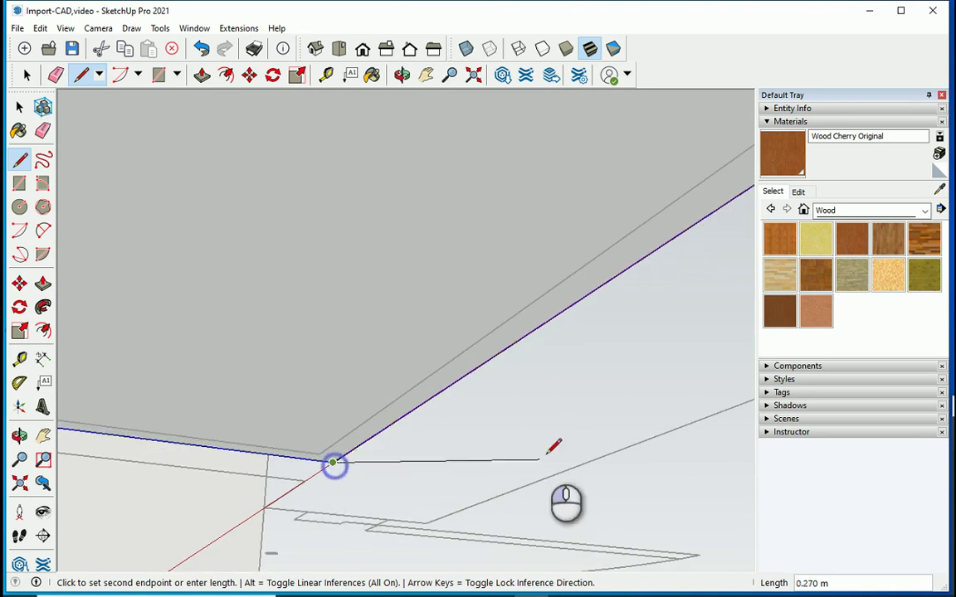
Complete the underside outline along the remaining side and around the stair notch, closing it into a separate face.
{"action": "scroll", "coordinate": [554, 455], "scroll_direction": "down", "scroll_amount": 4}
{"action": "scroll", "coordinate": [184, 400], "scroll_direction": "up", "scroll_amount": 4}
{"action": "scroll", "coordinate": [214, 417], "scroll_direction": "down", "scroll_amount": 4}
{"action": "scroll", "coordinate": [222, 433], "scroll_direction": "up", "scroll_amount": 4}
{"action": "scroll", "coordinate": [234, 428], "scroll_direction": "down", "scroll_amount": 2}
{"action": "left_click", "coordinate": [294, 450]}
{"action": "left_click", "coordinate": [391, 362]}
{"action": "scroll", "coordinate": [331, 342], "scroll_direction": "up", "scroll_amount": 2}
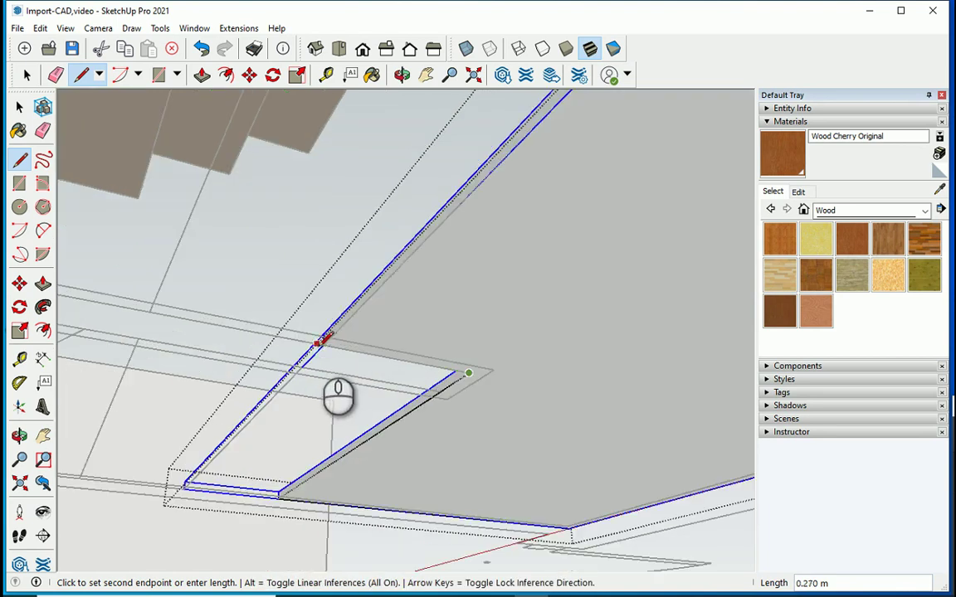
{"action": "left_click", "coordinate": [324, 341]}
{"action": "scroll", "coordinate": [338, 383], "scroll_direction": "down", "scroll_amount": 2}
Extrude the new underside face downward by 0.155 m with Push/Pull to form the landing's base.
{"action": "left_click", "coordinate": [20, 104]}
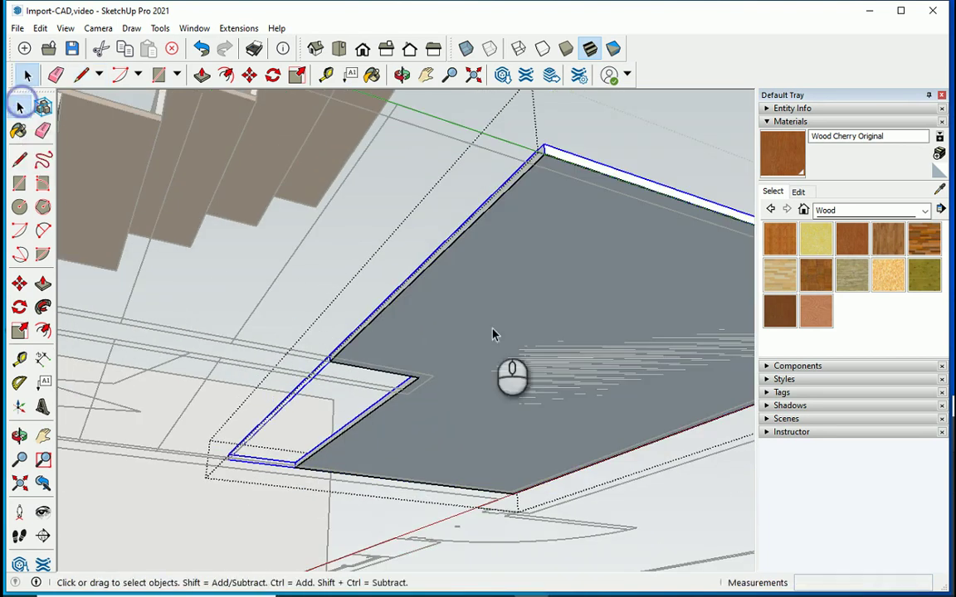
{"action": "left_click", "coordinate": [492, 329]}
{"action": "scroll", "coordinate": [465, 362], "scroll_direction": "down", "scroll_amount": 2}
{"action": "middle_click_drag", "start_coordinate": [575, 321], "coordinate": [548, 389]}
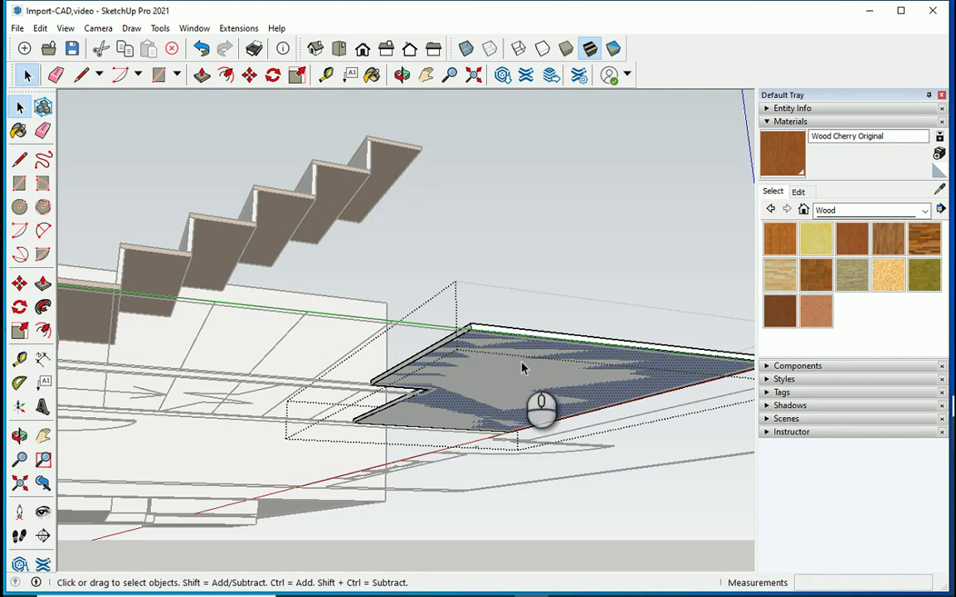
{"action": "middle_click_drag", "start_coordinate": [533, 340], "coordinate": [541, 392]}
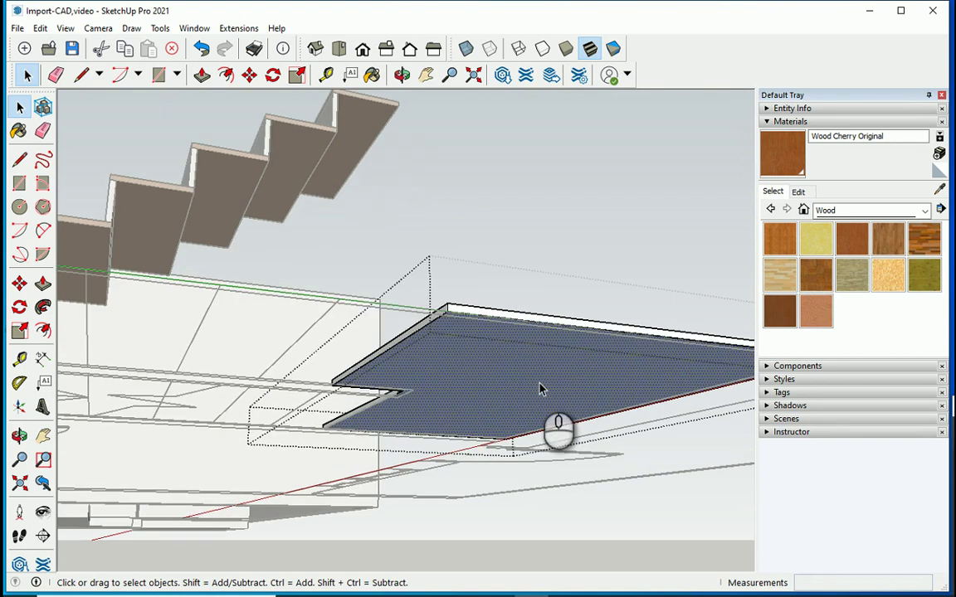
{"action": "key", "text": "p"}
{"action": "left_click", "coordinate": [517, 366]}
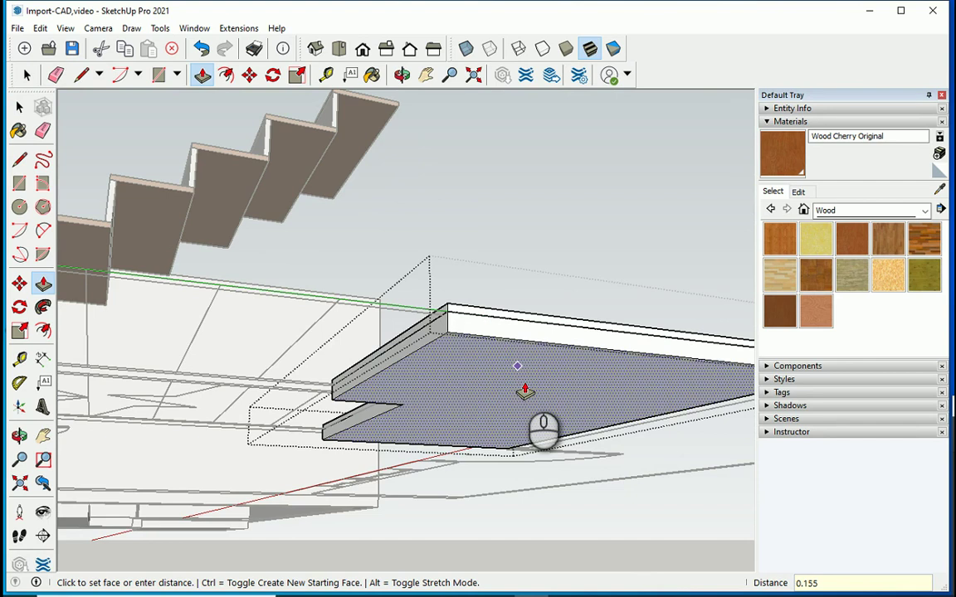
{"action": "key", "text": "Return"}
Open the landing group for editing and select all connected geometry of the base beneath the slab.
{"action": "scroll", "coordinate": [423, 213], "scroll_direction": "down", "scroll_amount": 1}
{"action": "middle_click_drag", "start_coordinate": [422, 211], "coordinate": [435, 324]}
{"action": "left_click", "coordinate": [19, 104]}
{"action": "scroll", "coordinate": [337, 343], "scroll_direction": "down", "scroll_amount": 3}
{"action": "middle_click_drag", "start_coordinate": [443, 424], "coordinate": [398, 438]}
{"action": "middle_click_drag", "start_coordinate": [446, 473], "coordinate": [429, 401]}
{"action": "double_click", "coordinate": [435, 330]}
{"action": "triple_click", "coordinate": [454, 377]}
{"action": "scroll", "coordinate": [455, 324], "scroll_direction": "up", "scroll_amount": 1}
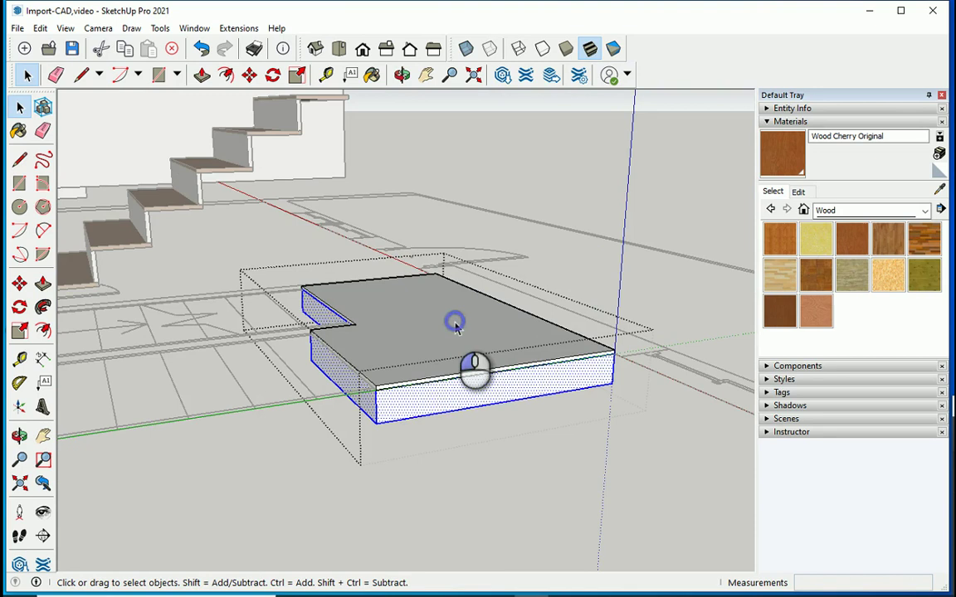
Paint the nested slab group with Wood Cherry Original and close the landing group.
{"action": "left_click", "coordinate": [454, 324]}
{"action": "scroll", "coordinate": [483, 299], "scroll_direction": "up", "scroll_amount": 2}
{"action": "left_click", "coordinate": [498, 306]}
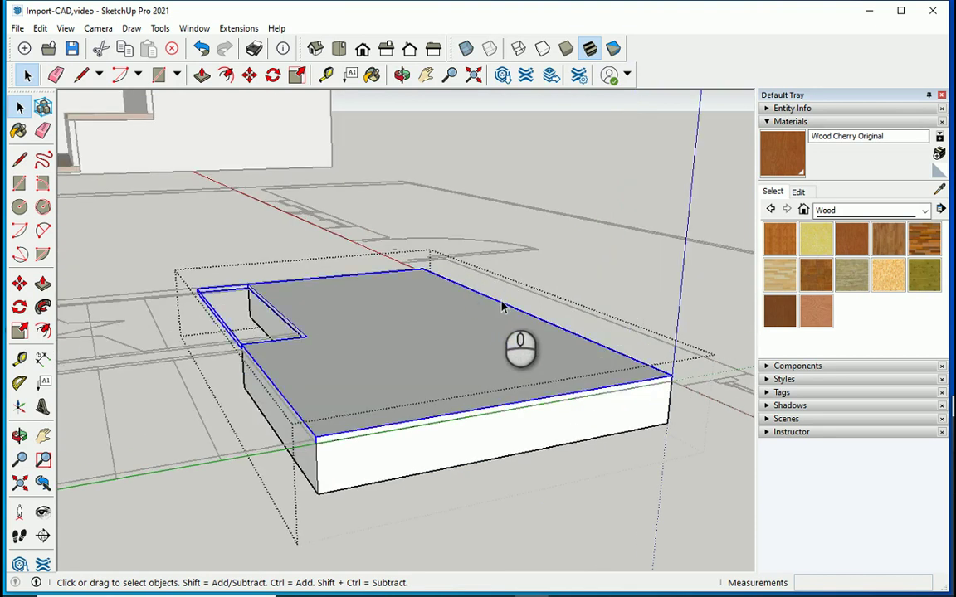
{"action": "left_click", "coordinate": [888, 245]}
{"action": "left_click", "coordinate": [482, 321]}
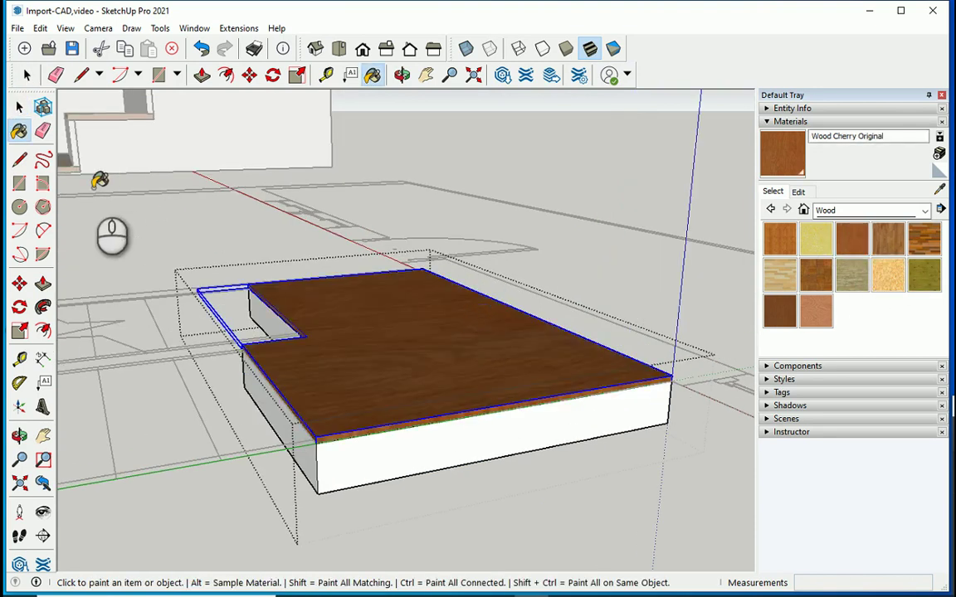
{"action": "left_click", "coordinate": [20, 159]}
{"action": "left_click", "coordinate": [205, 255]}
{"action": "key", "text": "space"}
Move the landing group up about 1.38 m along the blue axis until the notch's bottom corner rests on the flight's top tread.
{"action": "mouse_move", "coordinate": [207, 215]}
{"action": "middle_mouse_down"}
{"action": "mouse_move", "coordinate": [341, 389]}
{"action": "mouse_move", "coordinate": [359, 349]}
{"action": "mouse_move", "coordinate": [316, 474]}
{"action": "mouse_move", "coordinate": [367, 341]}
{"action": "mouse_move", "coordinate": [367, 350]}
{"action": "mouse_move", "coordinate": [205, 292]}
{"action": "mouse_move", "coordinate": [230, 241]}
{"action": "mouse_move", "coordinate": [369, 246]}
{"action": "mouse_move", "coordinate": [576, 377]}
{"action": "mouse_move", "coordinate": [435, 330]}
{"action": "mouse_move", "coordinate": [379, 324]}
{"action": "mouse_move", "coordinate": [426, 391]}
{"action": "mouse_move", "coordinate": [390, 240]}
{"action": "middle_mouse_up"}
{"action": "left_click", "coordinate": [359, 349]}
{"action": "scroll", "coordinate": [581, 378], "scroll_direction": "up", "scroll_amount": 3}
{"action": "scroll", "coordinate": [390, 239], "scroll_direction": "up", "scroll_amount": 2}
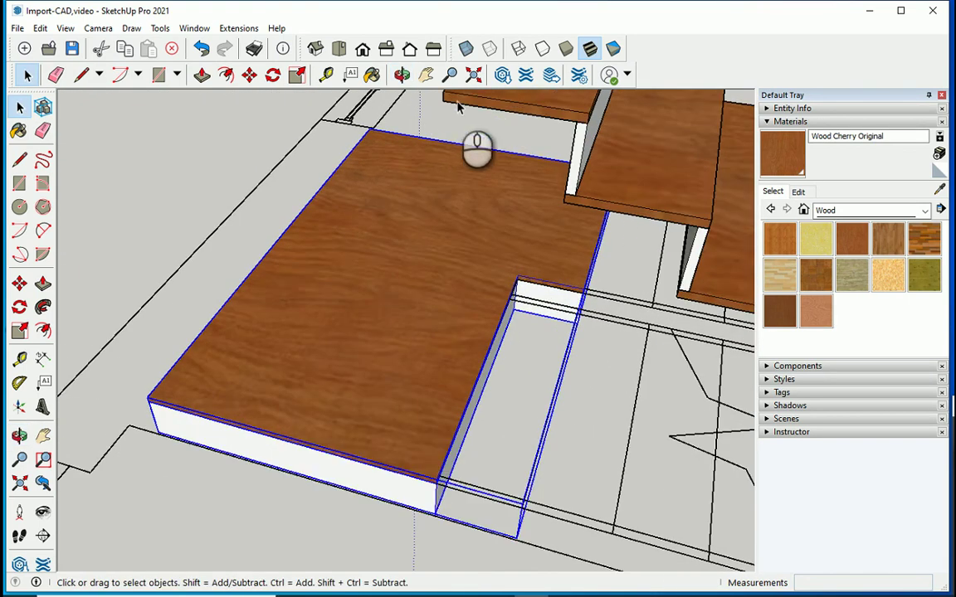
{"action": "scroll", "coordinate": [445, 275], "scroll_direction": "down", "scroll_amount": 3}
{"action": "scroll", "coordinate": [464, 241], "scroll_direction": "up", "scroll_amount": 2}
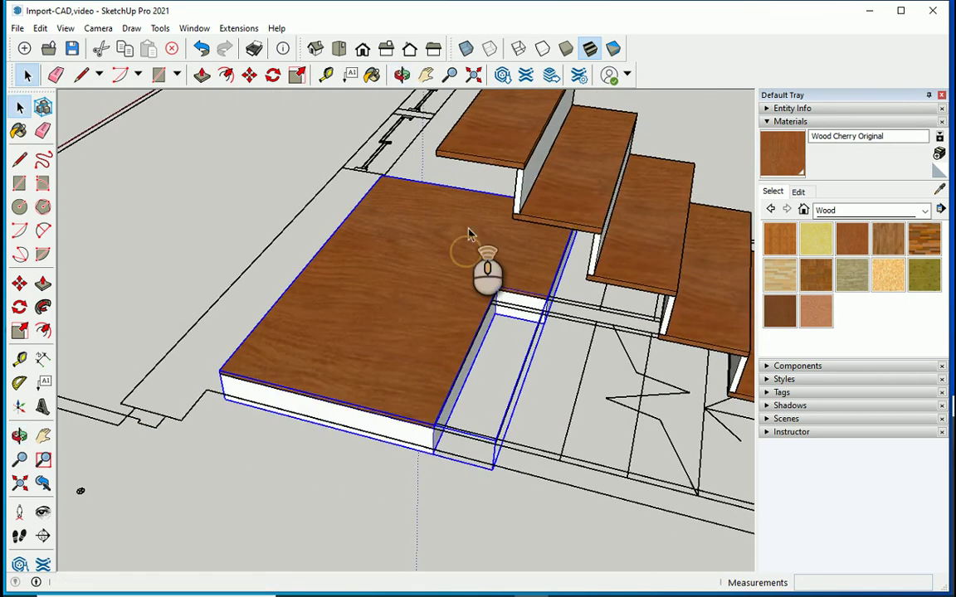
{"action": "scroll", "coordinate": [452, 316], "scroll_direction": "up", "scroll_amount": 2}
{"action": "left_click", "coordinate": [249, 75]}
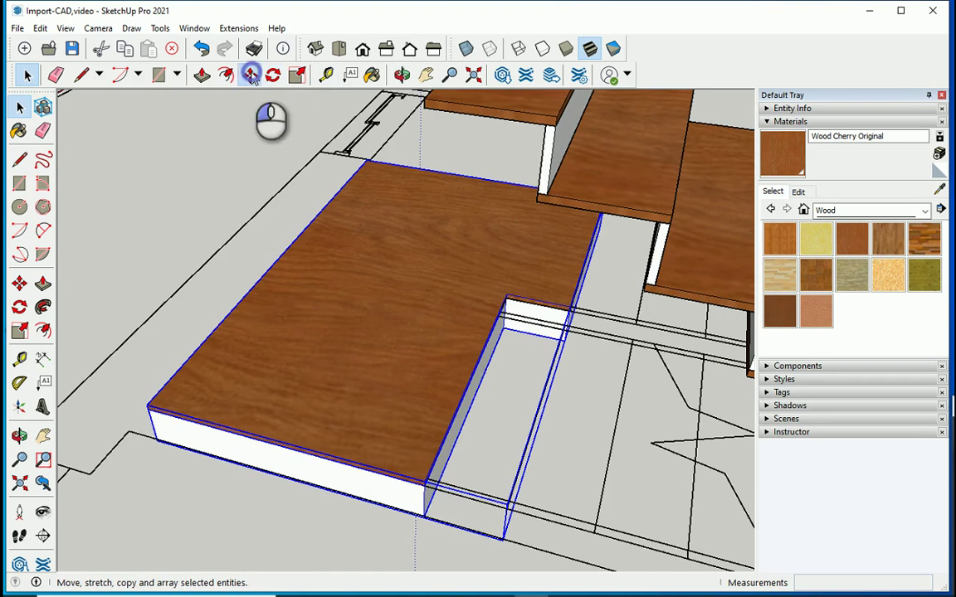
{"action": "scroll", "coordinate": [428, 524], "scroll_direction": "up", "scroll_amount": 4}
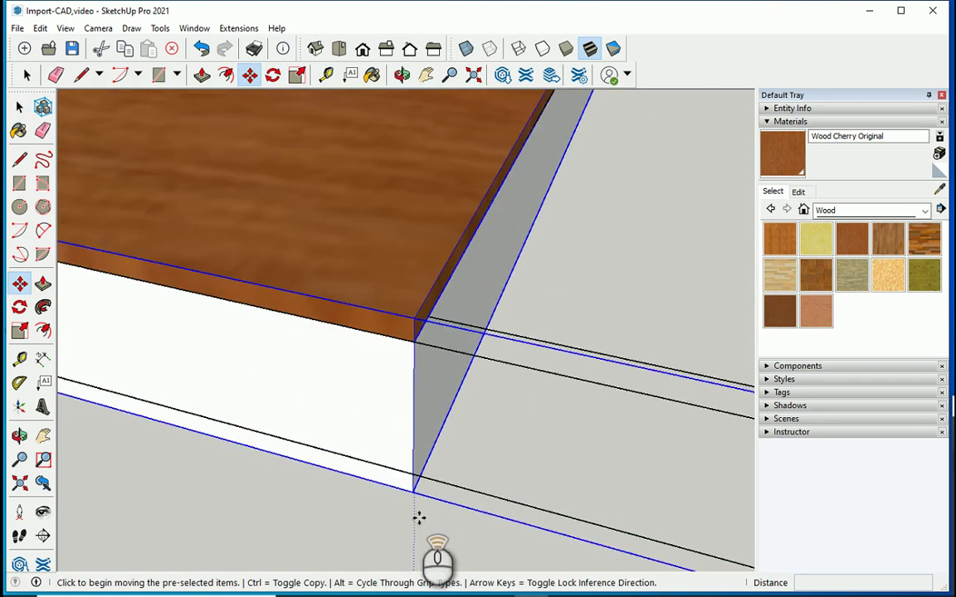
{"action": "left_click", "coordinate": [411, 481]}
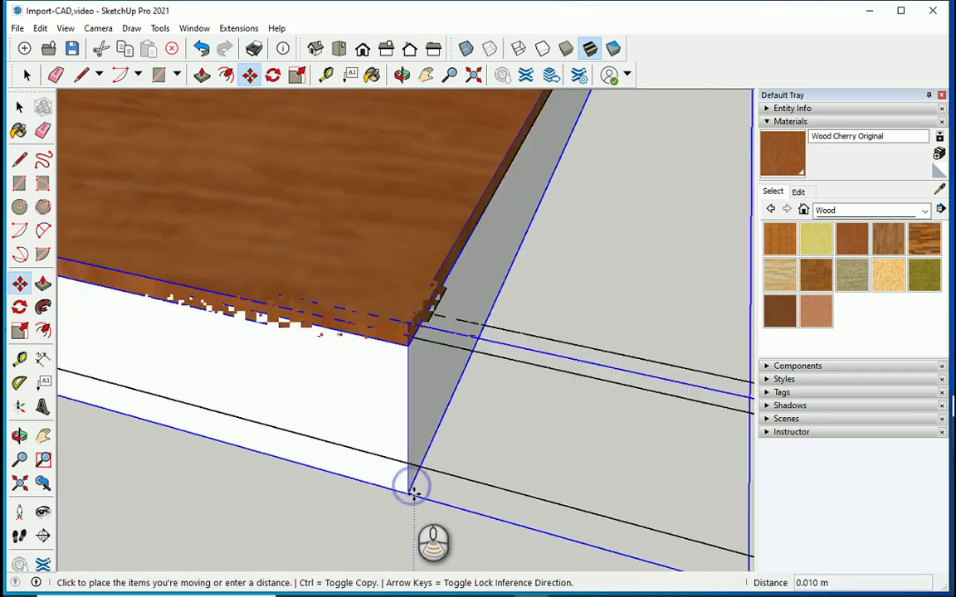
{"action": "scroll", "coordinate": [410, 481], "scroll_direction": "down", "scroll_amount": 6}
{"action": "scroll", "coordinate": [412, 361], "scroll_direction": "up", "scroll_amount": 2}
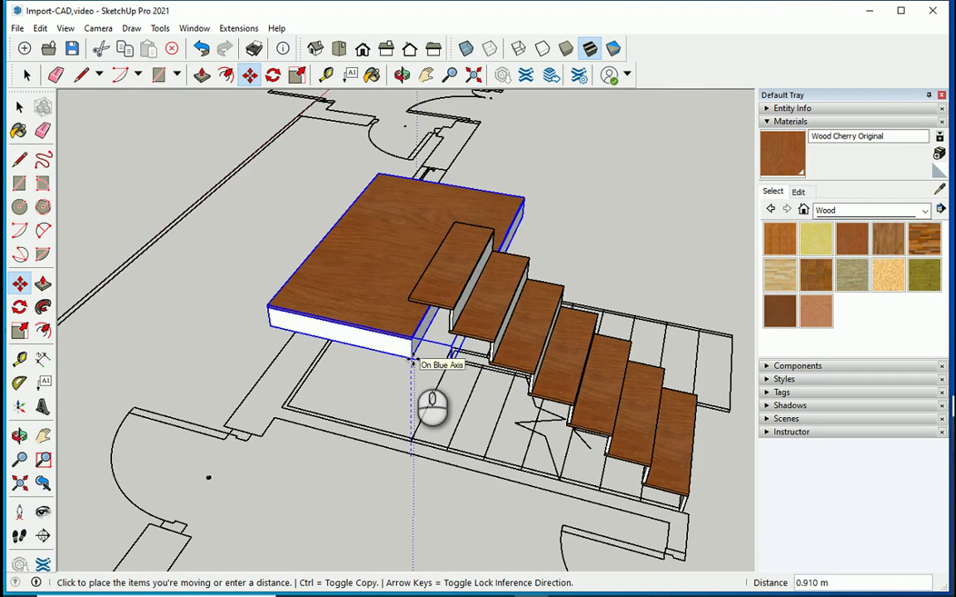
{"action": "scroll", "coordinate": [410, 349], "scroll_direction": "up", "scroll_amount": 5}
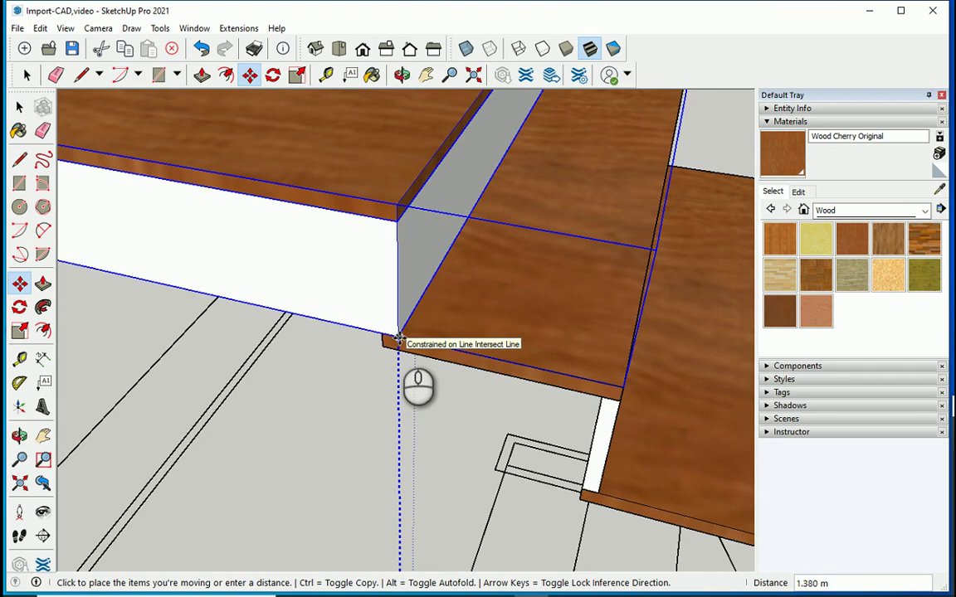
{"action": "left_click", "coordinate": [399, 339]}
{"action": "scroll", "coordinate": [440, 406], "scroll_direction": "down", "scroll_amount": 5}
{"action": "left_click", "coordinate": [21, 106]}
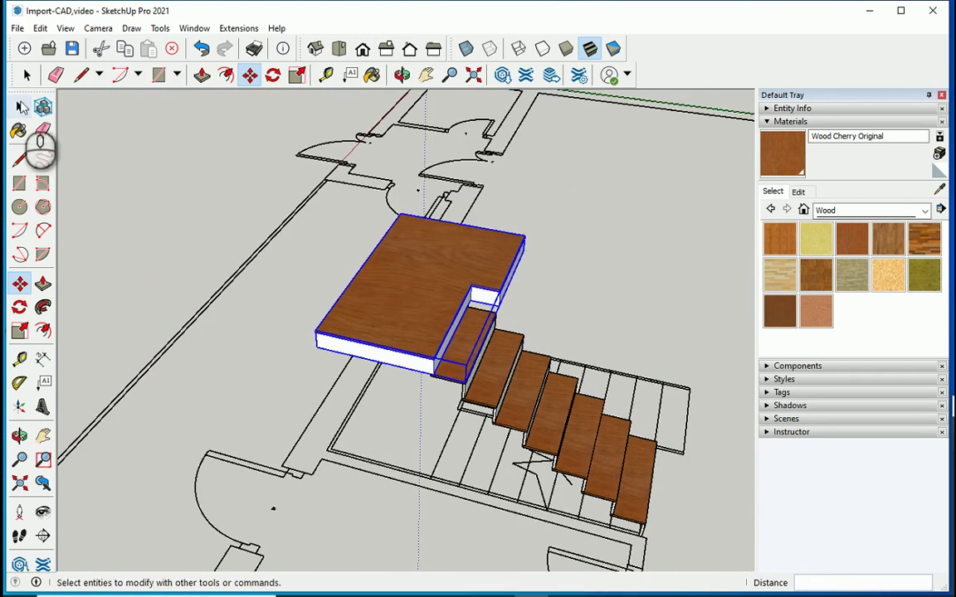
Display the hidden objects, unhide the building's wall group around the stairs and clear the selection.
{"action": "middle_click_drag", "start_coordinate": [571, 396], "coordinate": [456, 398]}
{"action": "middle_click_drag", "start_coordinate": [433, 348], "coordinate": [706, 443]}
{"action": "scroll", "coordinate": [546, 420], "scroll_direction": "down", "scroll_amount": 4}
{"action": "middle_click_drag", "start_coordinate": [550, 427], "coordinate": [685, 400]}
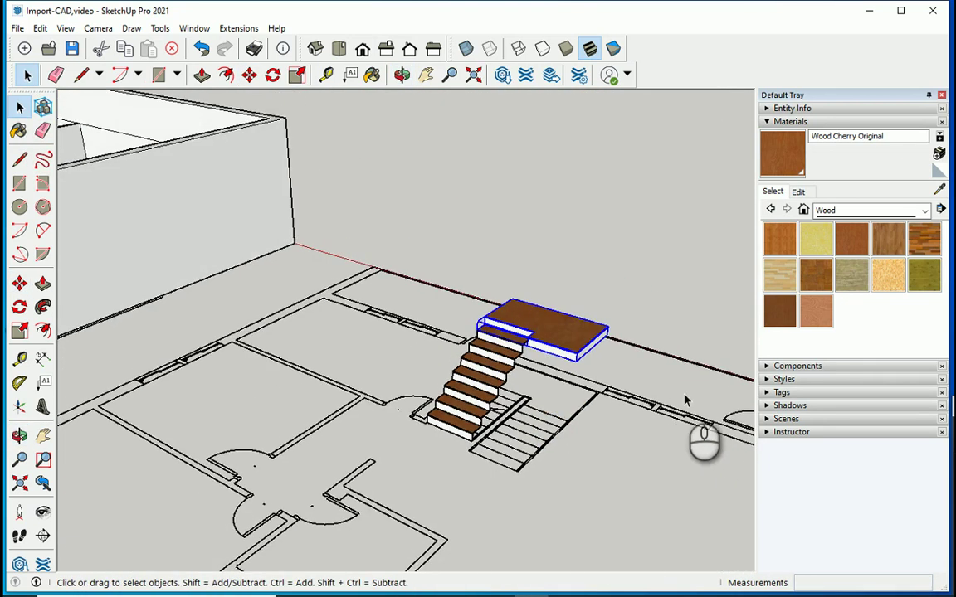
{"action": "scroll", "coordinate": [616, 383], "scroll_direction": "down", "scroll_amount": 3}
{"action": "scroll", "coordinate": [618, 382], "scroll_direction": "up", "scroll_amount": 2}
{"action": "scroll", "coordinate": [568, 366], "scroll_direction": "up", "scroll_amount": 2}
{"action": "middle_click_drag", "start_coordinate": [452, 348], "coordinate": [502, 404]}
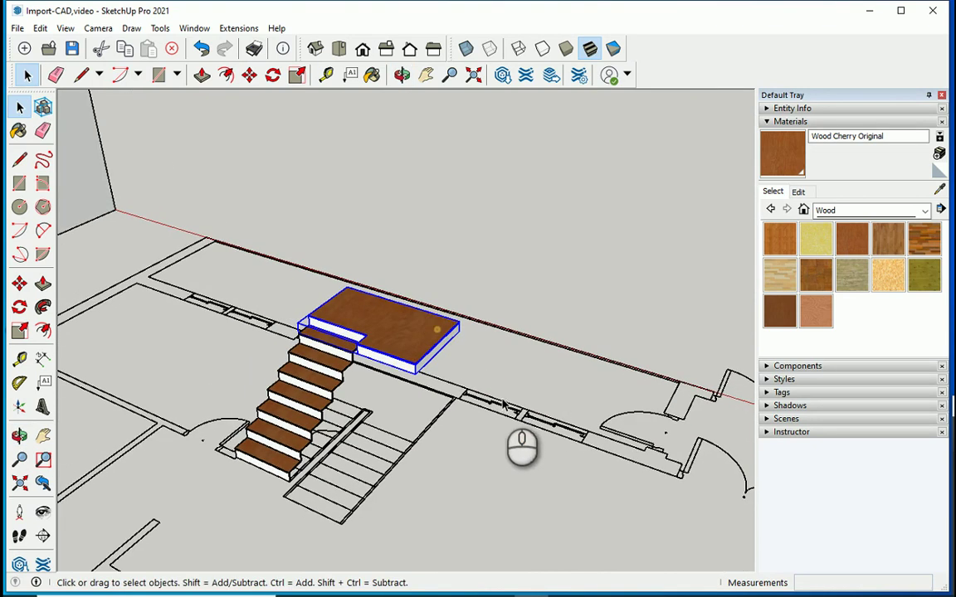
{"action": "left_click", "coordinate": [16, 28]}
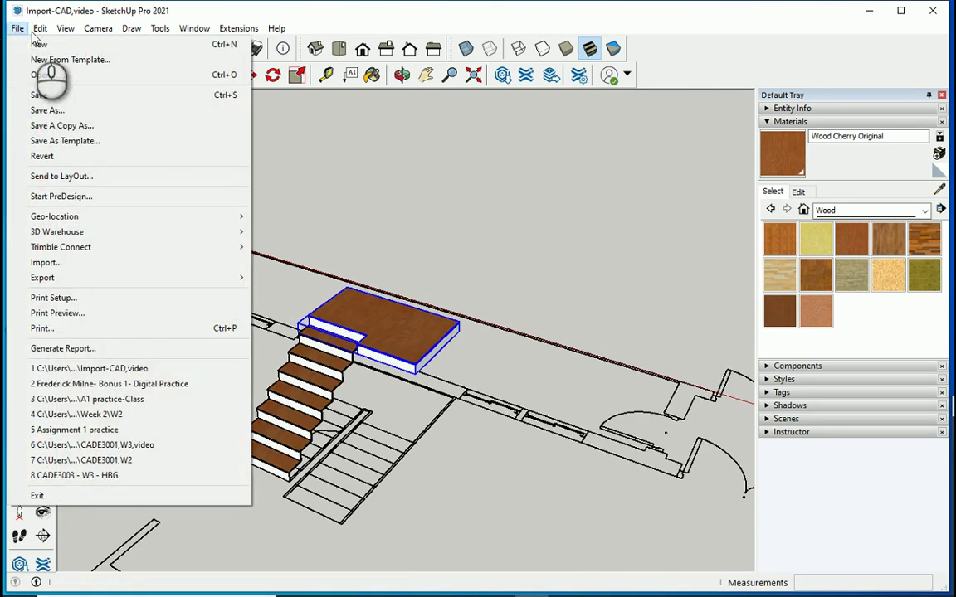
{"action": "left_click", "coordinate": [87, 96]}
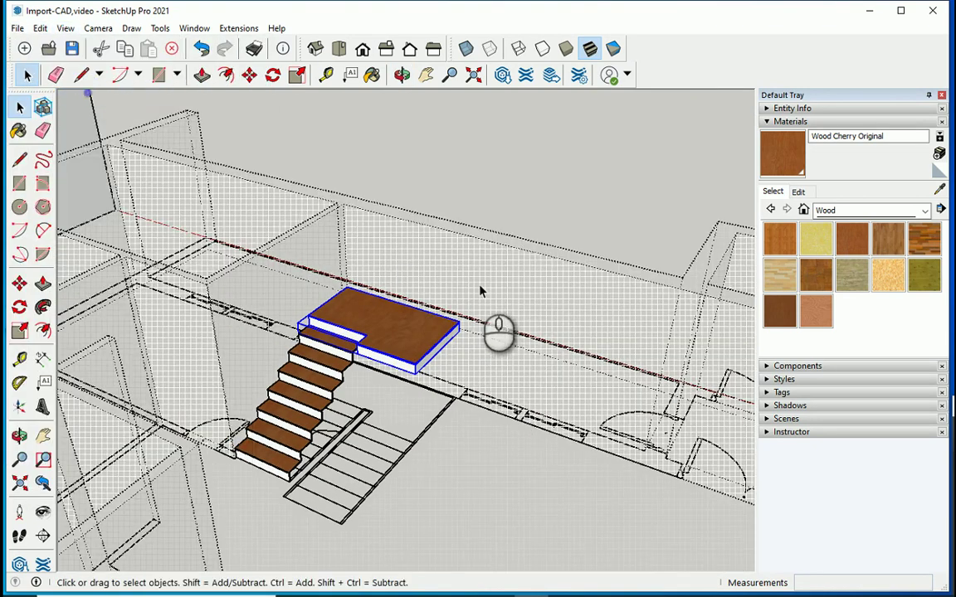
{"action": "left_click_drag", "start_coordinate": [452, 254], "coordinate": [452, 253]}
{"action": "right_click", "coordinate": [452, 253]}
{"action": "left_click", "coordinate": [502, 287]}
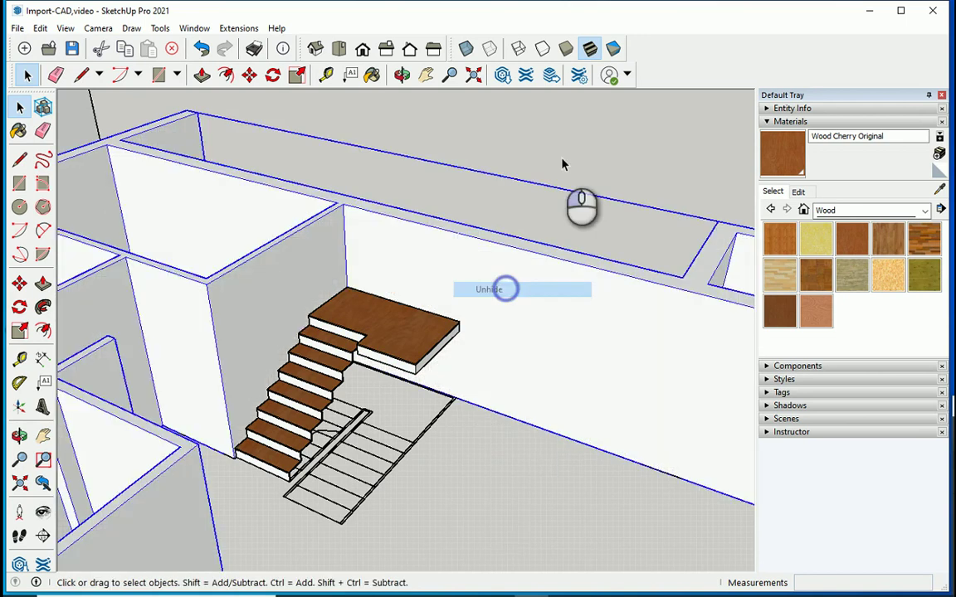
{"action": "left_click", "coordinate": [338, 274]}
Collapse the materials list and find the Step component among the components in the model.
{"action": "middle_click_drag", "start_coordinate": [347, 288], "coordinate": [372, 347]}
{"action": "scroll", "coordinate": [390, 347], "scroll_direction": "up", "scroll_amount": 3}
{"action": "middle_click_drag", "start_coordinate": [486, 344], "coordinate": [455, 291]}
{"action": "scroll", "coordinate": [423, 274], "scroll_direction": "down", "scroll_amount": 5}
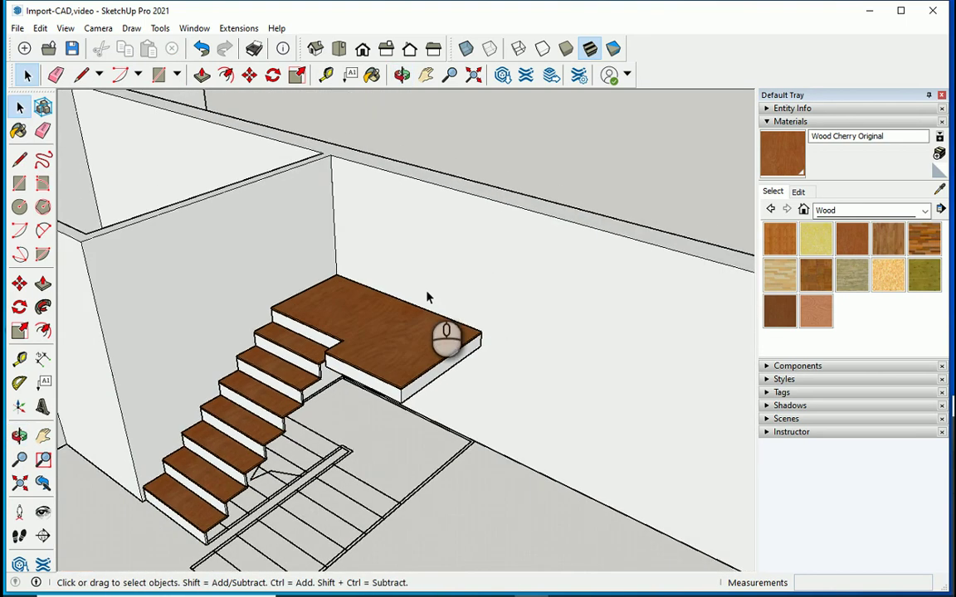
{"action": "middle_click_drag", "start_coordinate": [381, 412], "coordinate": [415, 418]}
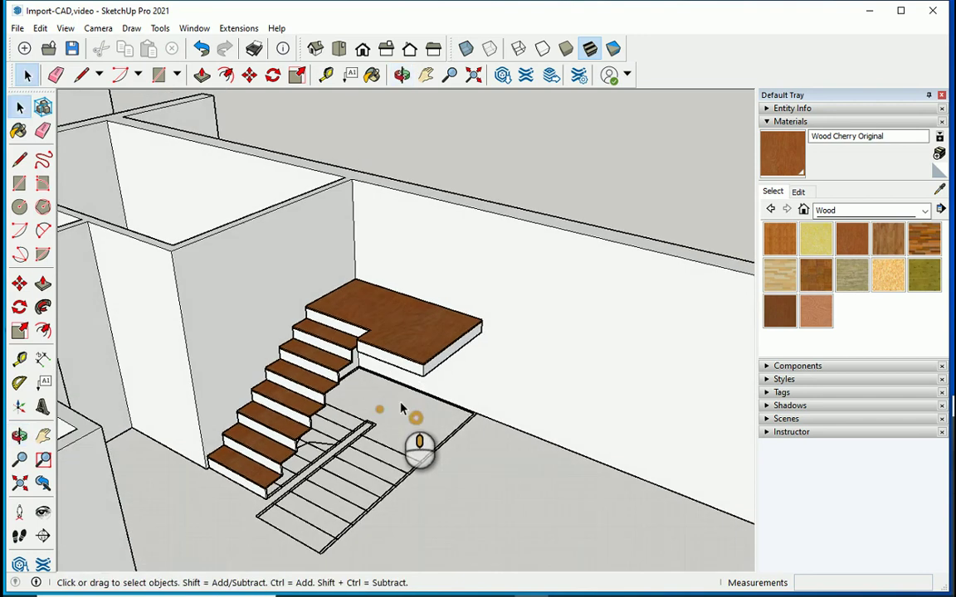
{"action": "scroll", "coordinate": [383, 390], "scroll_direction": "up", "scroll_amount": 1}
{"action": "left_click", "coordinate": [768, 122]}
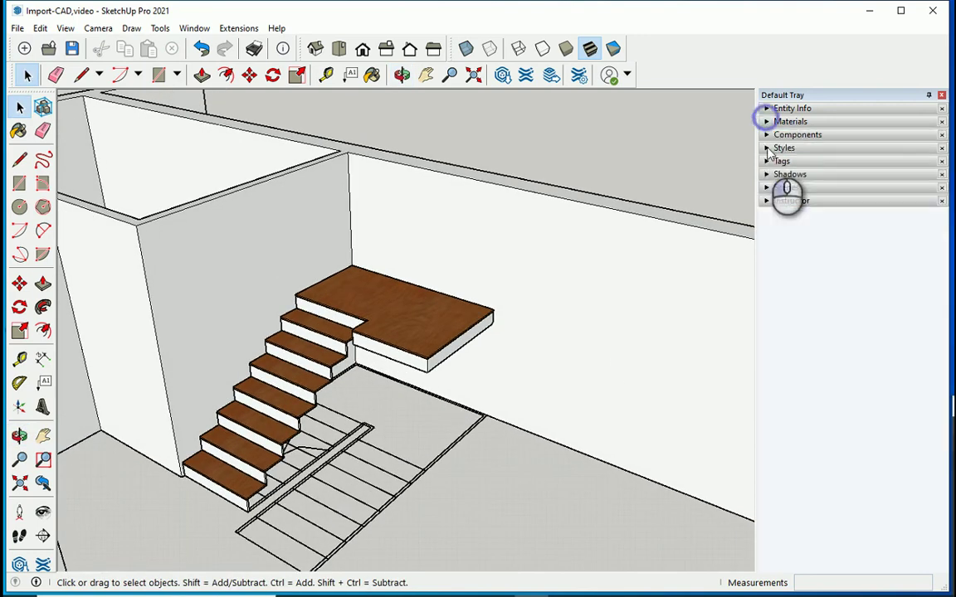
{"action": "left_click", "coordinate": [767, 135]}
{"action": "scroll", "coordinate": [792, 273], "scroll_direction": "down", "scroll_amount": 3}
{"action": "scroll", "coordinate": [804, 287], "scroll_direction": "up", "scroll_amount": 1}
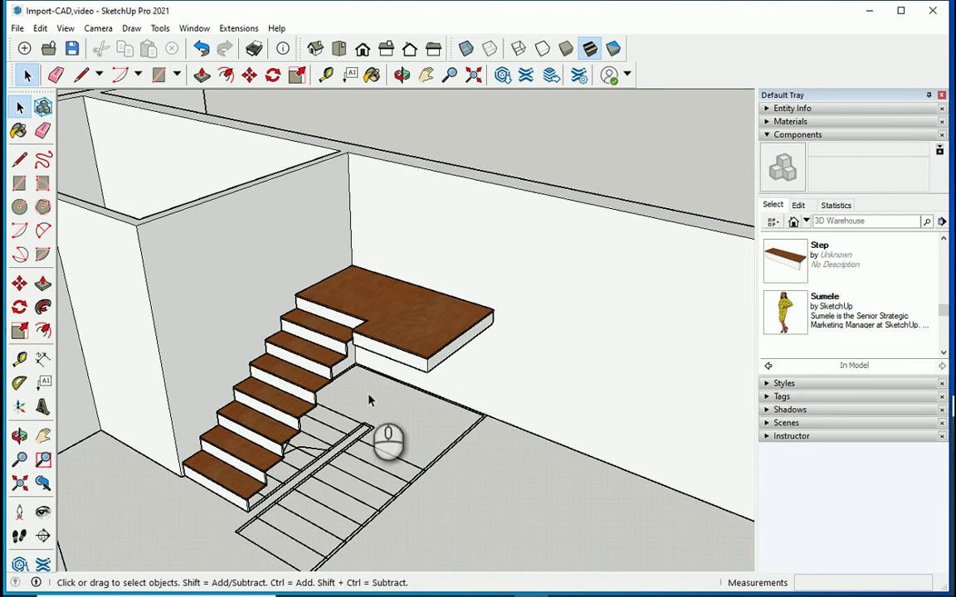
Place another instance of the Step component on the landing's top surface.
{"action": "left_click", "coordinate": [295, 371]}
{"action": "left_click", "coordinate": [535, 183]}
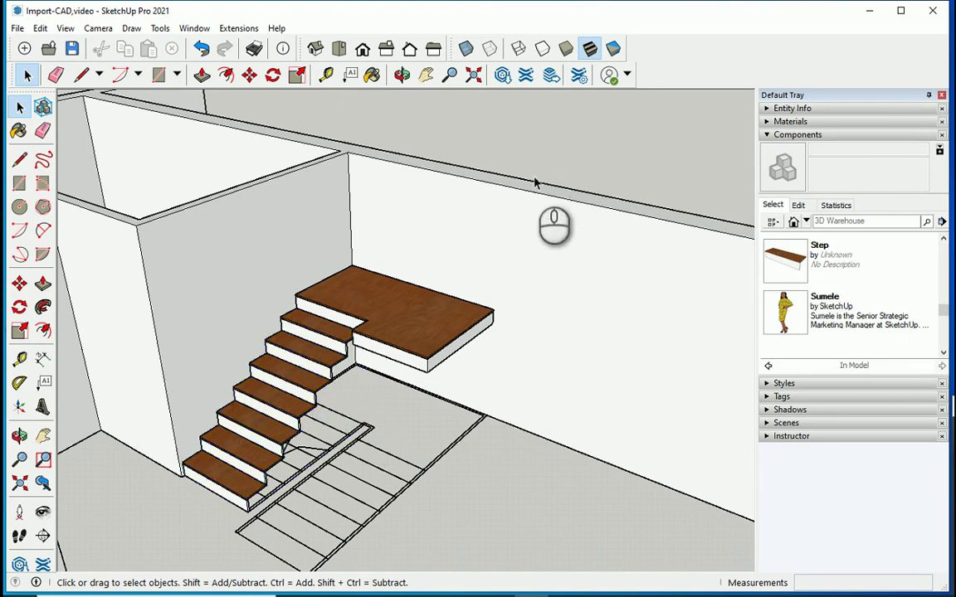
{"action": "left_click", "coordinate": [817, 257]}
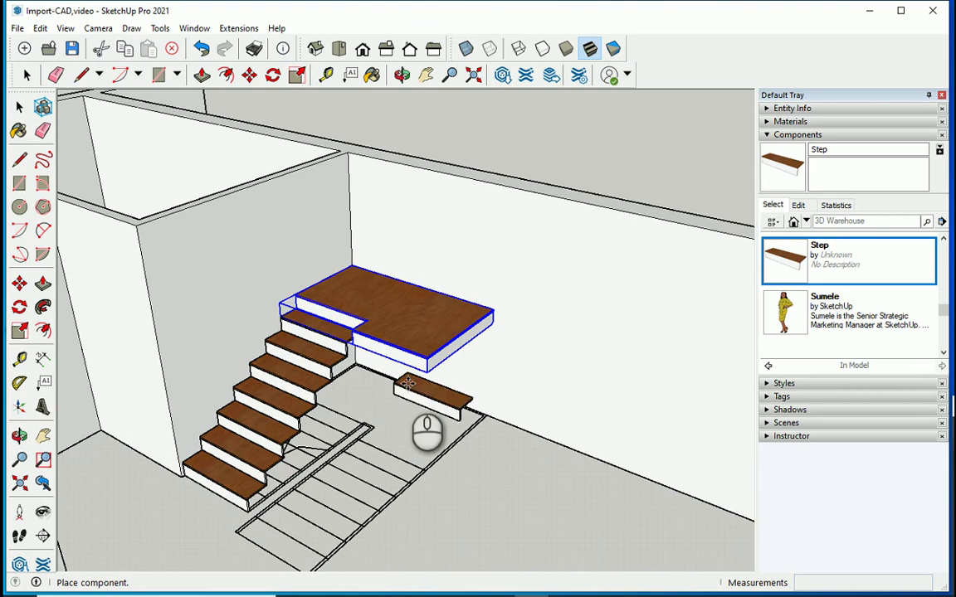
{"action": "scroll", "coordinate": [398, 332], "scroll_direction": "up", "scroll_amount": 3}
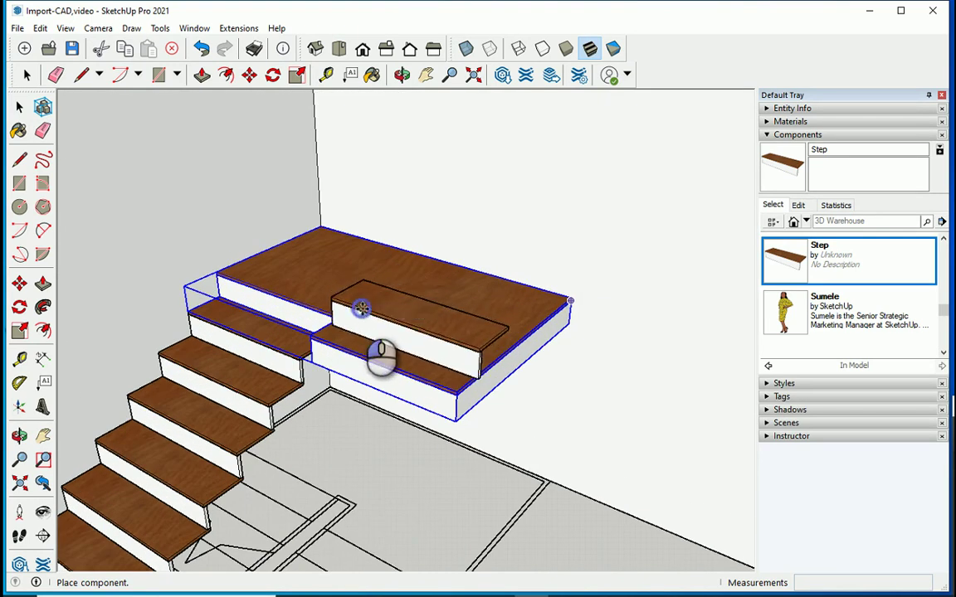
{"action": "left_click", "coordinate": [362, 309]}
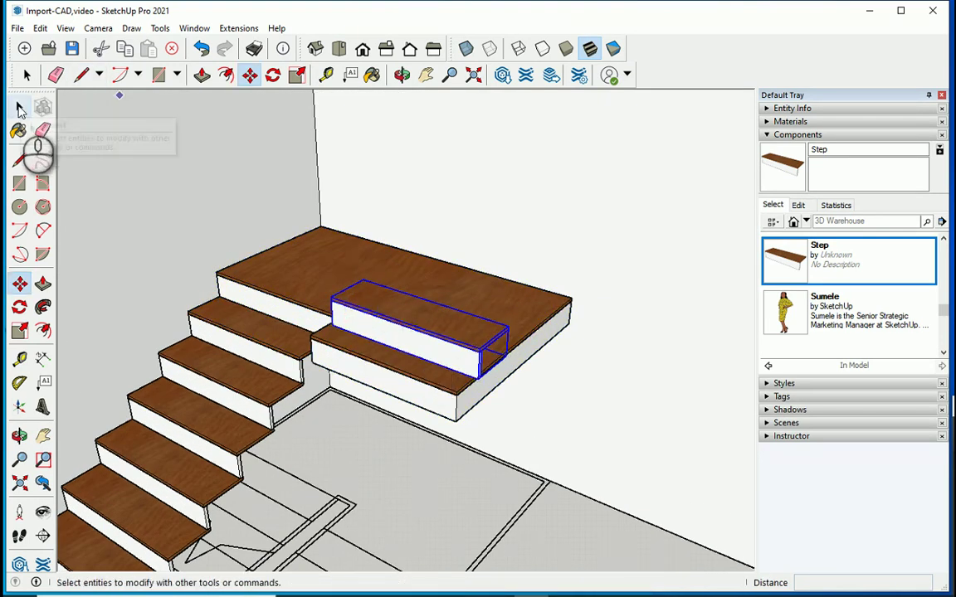
{"action": "left_click", "coordinate": [19, 108]}
Rotate the placed step 180 degrees horizontally about the bottom corner of its riser and clear the selection.
{"action": "middle_click_drag", "start_coordinate": [469, 352], "coordinate": [494, 452]}
{"action": "scroll", "coordinate": [372, 353], "scroll_direction": "down", "scroll_amount": 2}
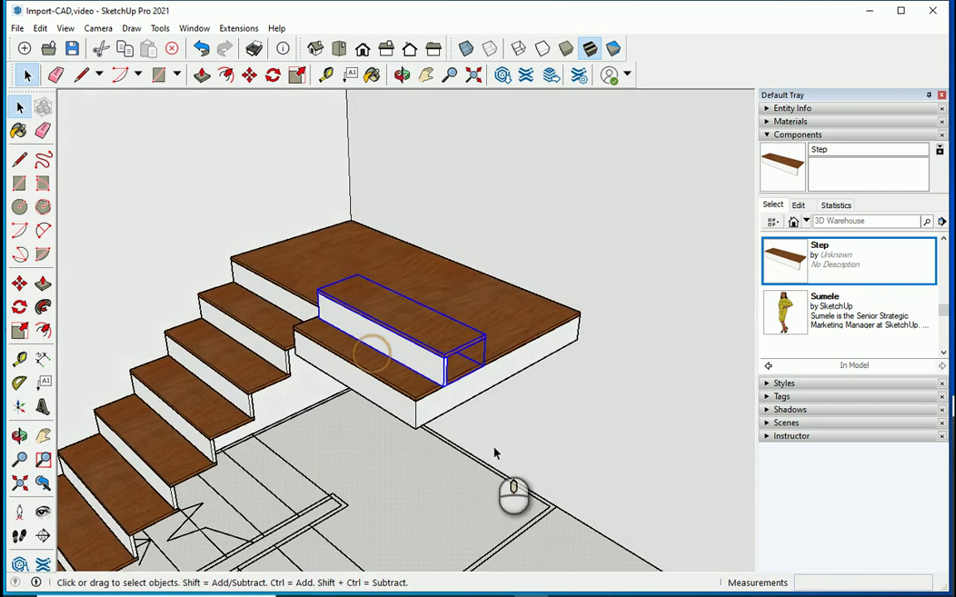
{"action": "scroll", "coordinate": [449, 397], "scroll_direction": "up", "scroll_amount": 5}
{"action": "scroll", "coordinate": [437, 390], "scroll_direction": "up", "scroll_amount": 3}
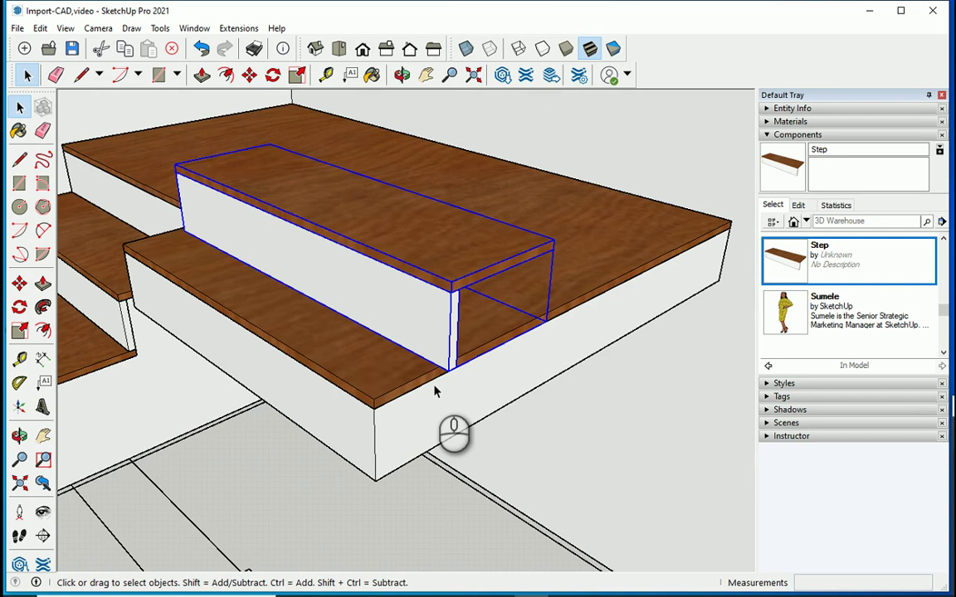
{"action": "key", "text": "q"}
{"action": "scroll", "coordinate": [440, 386], "scroll_direction": "up", "scroll_amount": 2}
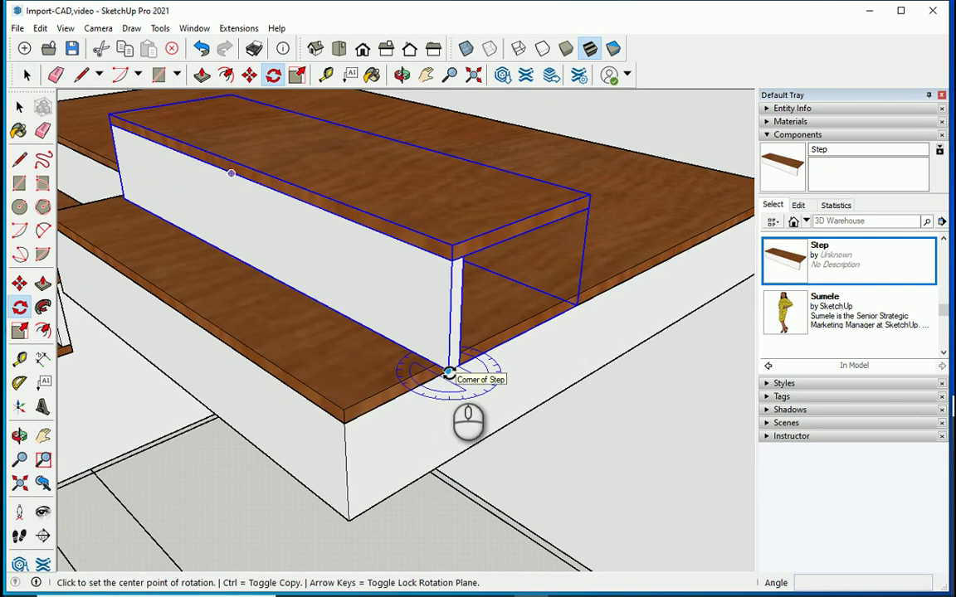
{"action": "left_click", "coordinate": [448, 373]}
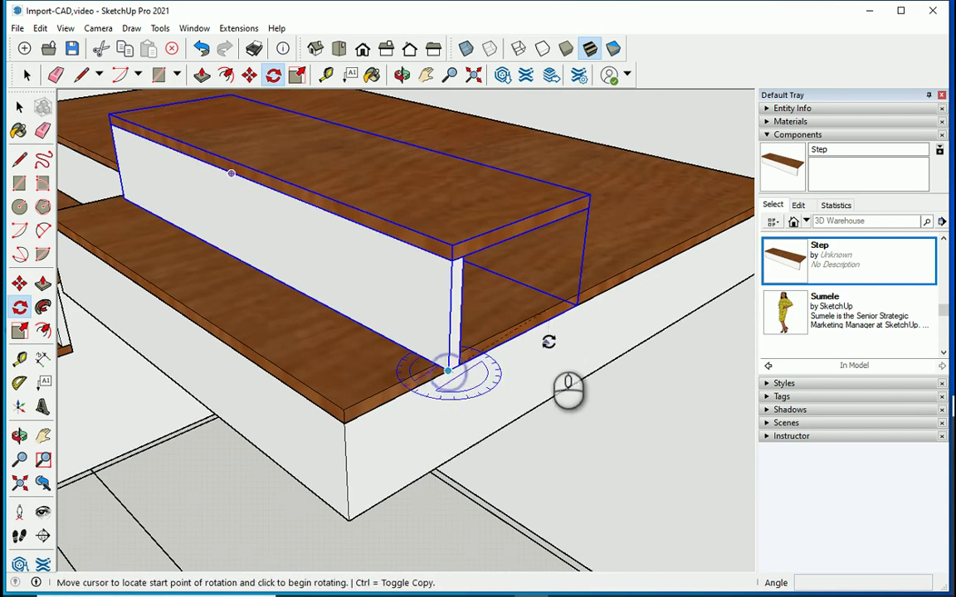
{"action": "left_click", "coordinate": [580, 308]}
{"action": "scroll", "coordinate": [575, 316], "scroll_direction": "down", "scroll_amount": 3}
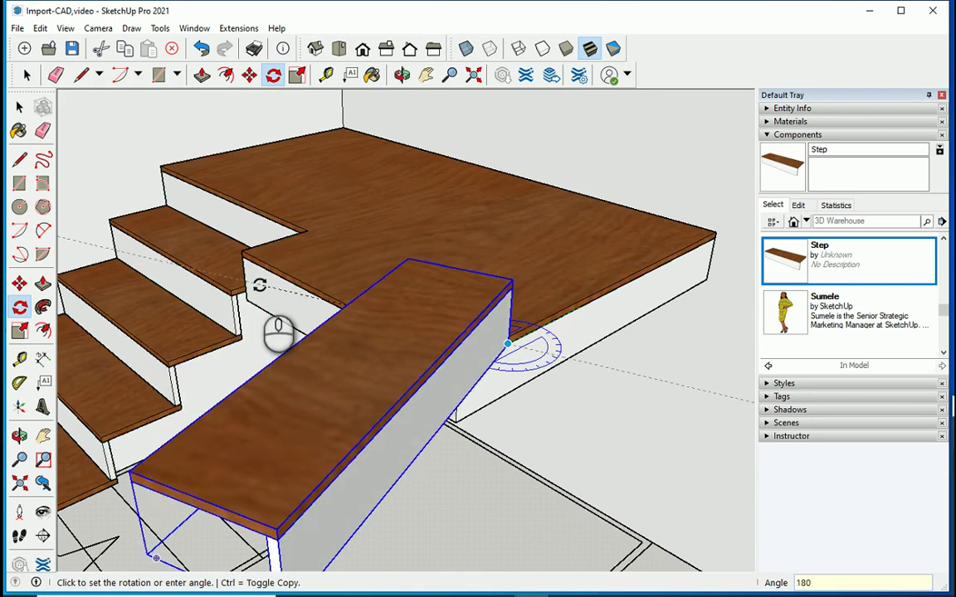
{"action": "key", "text": "Escape"}
{"action": "key", "text": "ctrl+t"}
{"action": "scroll", "coordinate": [207, 266], "scroll_direction": "down", "scroll_amount": 3}
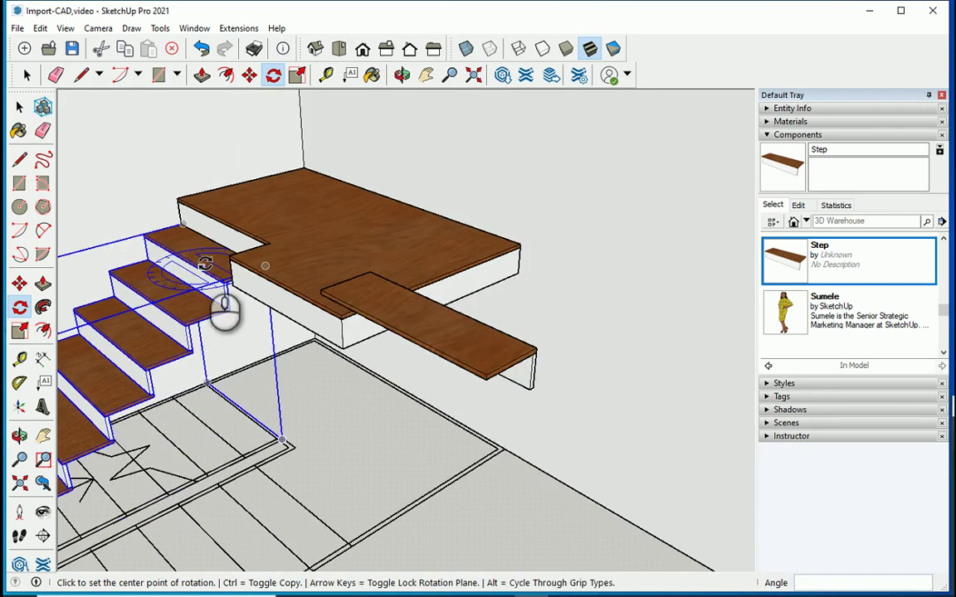
Move the rotated step by its riser's bottom corner onto the landing slab's outer front corner.
{"action": "key", "text": "space"}
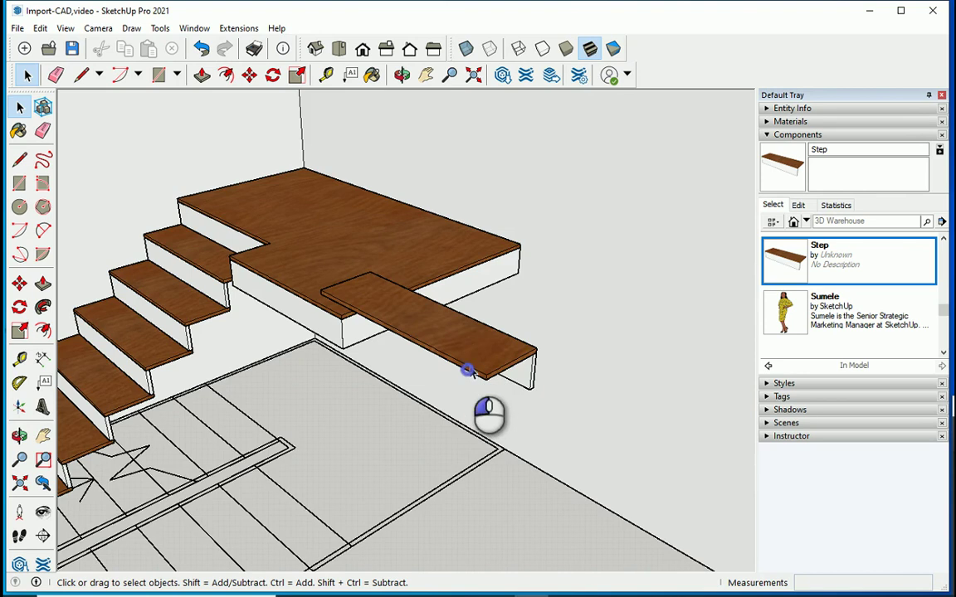
{"action": "left_click", "coordinate": [467, 371]}
{"action": "scroll", "coordinate": [490, 390], "scroll_direction": "up", "scroll_amount": 5}
{"action": "key", "text": "m"}
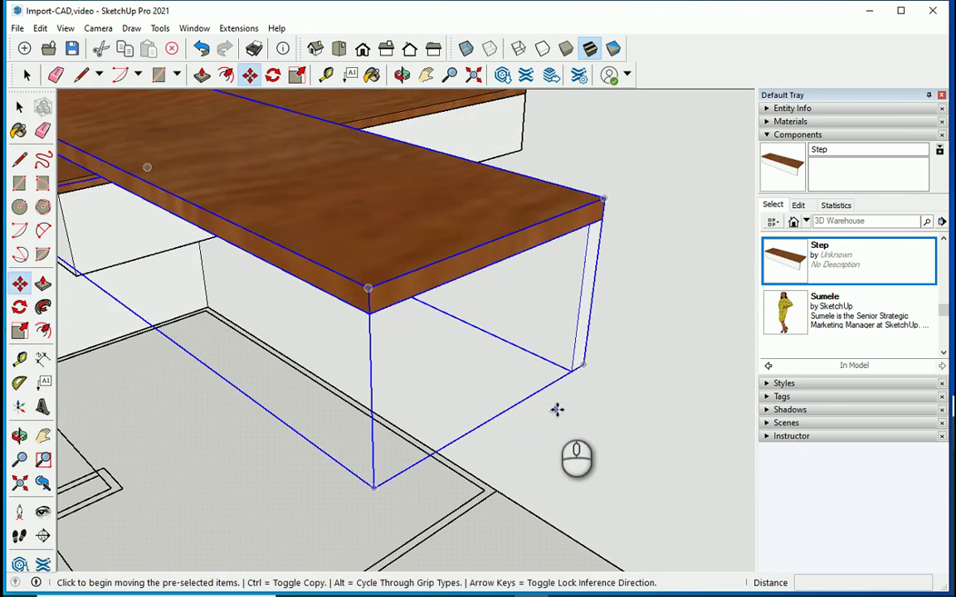
{"action": "left_click", "coordinate": [574, 370]}
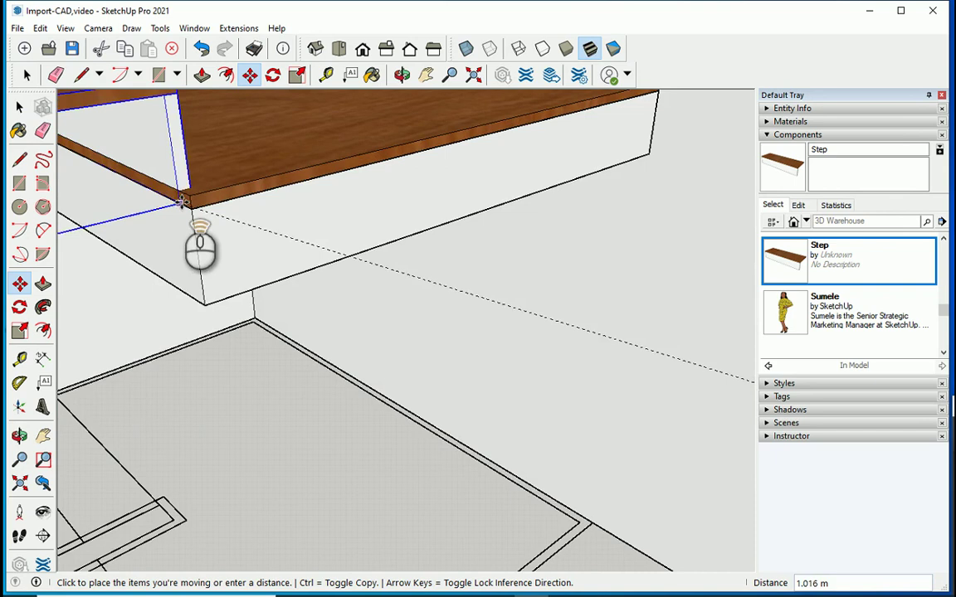
{"action": "scroll", "coordinate": [187, 201], "scroll_direction": "up", "scroll_amount": 2}
{"action": "left_click", "coordinate": [199, 195]}
{"action": "scroll", "coordinate": [272, 290], "scroll_direction": "down", "scroll_amount": 4}
{"action": "key", "text": "ctrl+t"}
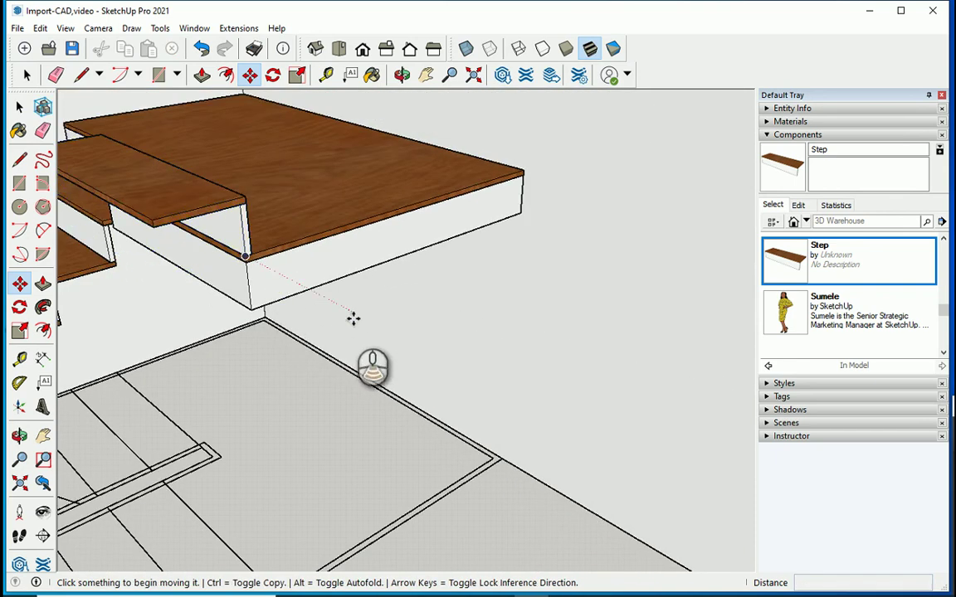
{"action": "scroll", "coordinate": [352, 317], "scroll_direction": "down", "scroll_amount": 3}
Copy the rotated step from its riser's bottom corner to its tread's far top corner and array the copies into an eight-step second flight.
{"action": "left_click", "coordinate": [21, 107]}
{"action": "middle_click_drag", "start_coordinate": [398, 282], "coordinate": [560, 399]}
{"action": "middle_click_drag", "start_coordinate": [147, 369], "coordinate": [388, 340]}
{"action": "scroll", "coordinate": [296, 406], "scroll_direction": "up", "scroll_amount": 3}
{"action": "scroll", "coordinate": [295, 416], "scroll_direction": "down", "scroll_amount": 3}
{"action": "middle_click_drag", "start_coordinate": [455, 404], "coordinate": [220, 117]}
{"action": "left_click", "coordinate": [305, 271]}
{"action": "left_click", "coordinate": [249, 74]}
{"action": "scroll", "coordinate": [320, 299], "scroll_direction": "up", "scroll_amount": 3}
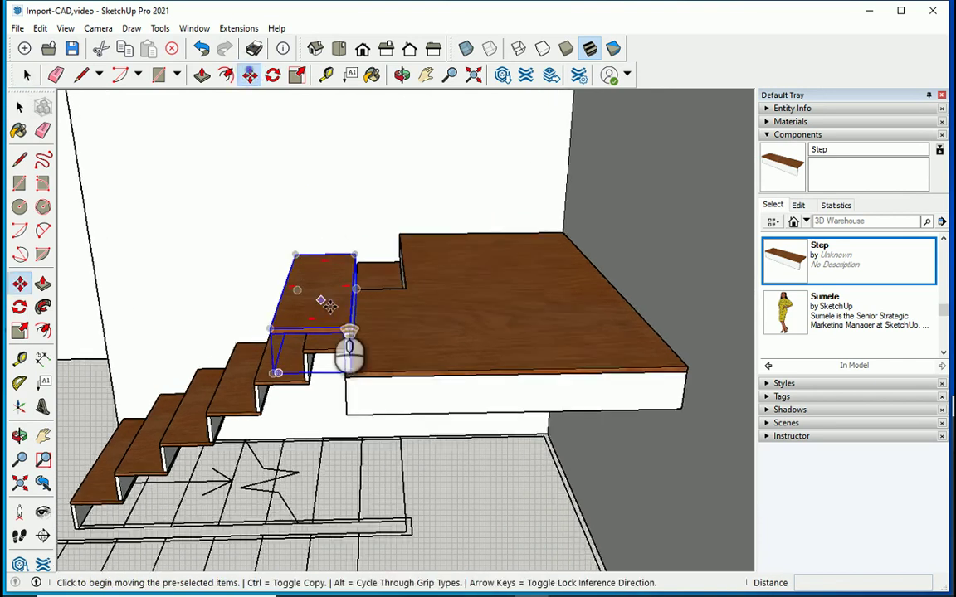
{"action": "scroll", "coordinate": [363, 386], "scroll_direction": "up", "scroll_amount": 2}
{"action": "key", "text": "ctrl"}
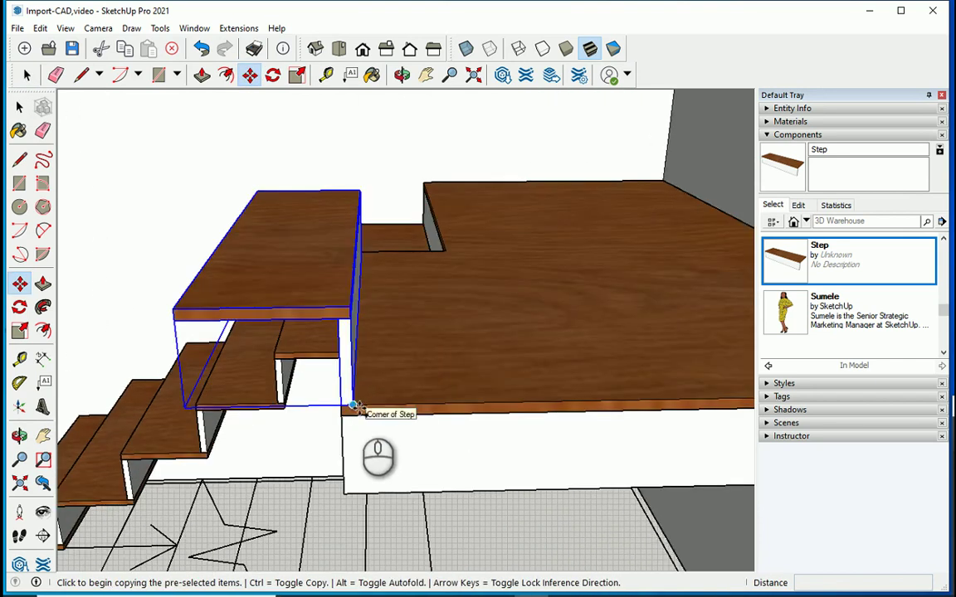
{"action": "scroll", "coordinate": [331, 420], "scroll_direction": "up", "scroll_amount": 1}
{"action": "scroll", "coordinate": [369, 408], "scroll_direction": "down", "scroll_amount": 1}
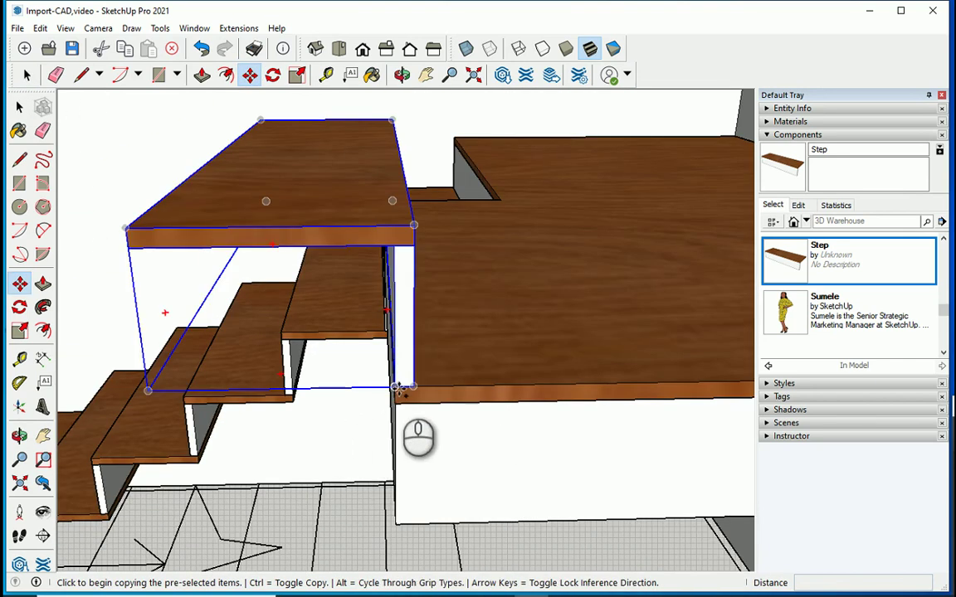
{"action": "left_click", "coordinate": [394, 388]}
{"action": "left_click", "coordinate": [133, 231]}
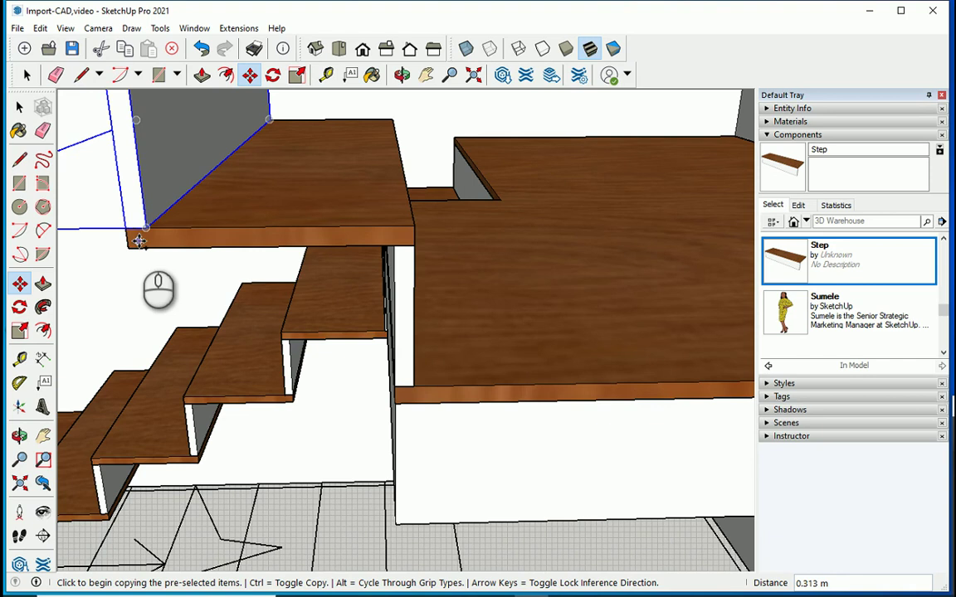
{"action": "scroll", "coordinate": [139, 241], "scroll_direction": "down", "scroll_amount": 10}
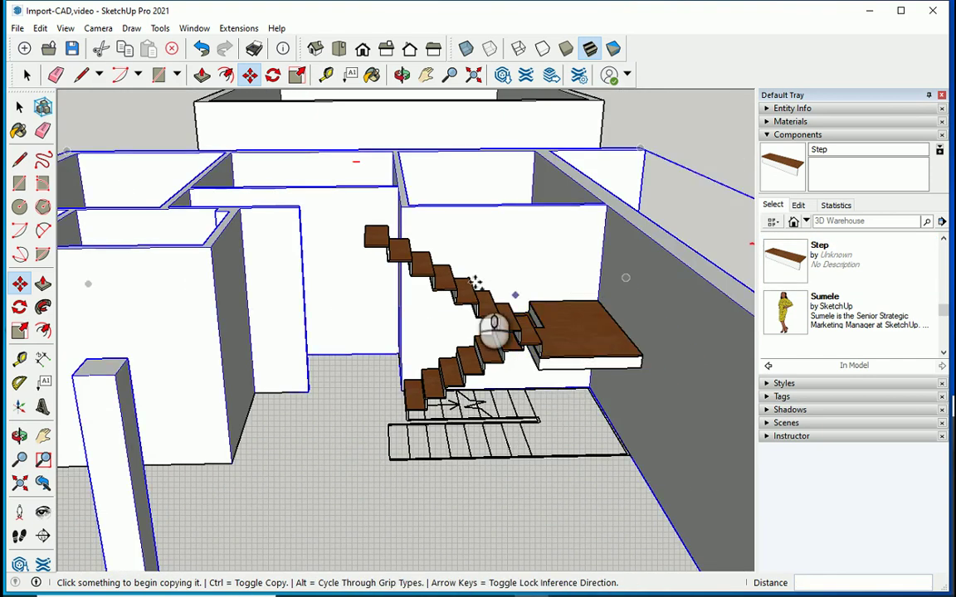
{"action": "left_click", "coordinate": [27, 75]}
Move the second building's floor slab by its back inner corner onto the top back inner wall corner of the building with the staircase.
{"action": "scroll", "coordinate": [278, 350], "scroll_direction": "down", "scroll_amount": 3}
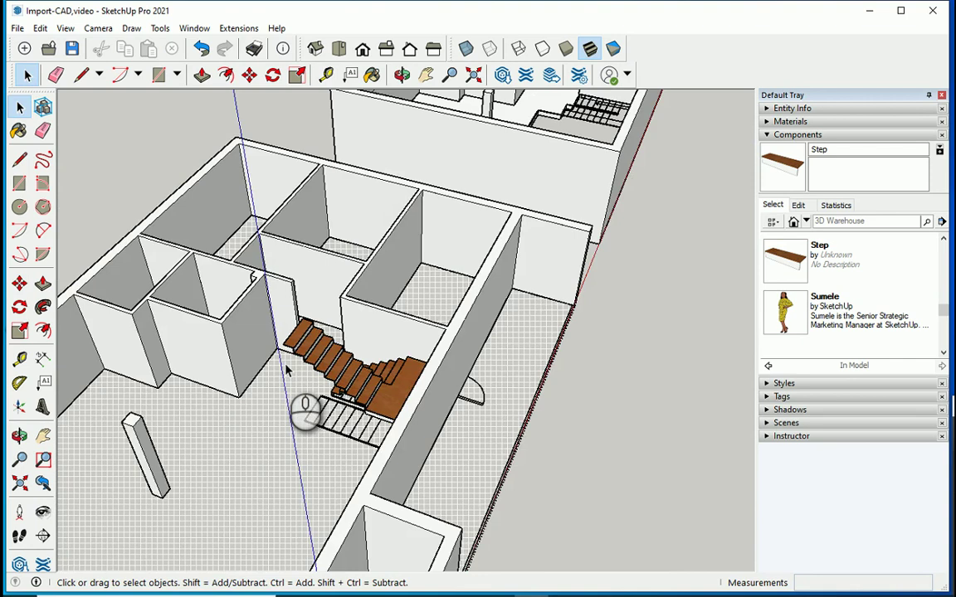
{"action": "scroll", "coordinate": [287, 372], "scroll_direction": "down", "scroll_amount": 3}
{"action": "mouse_move", "coordinate": [451, 342]}
{"action": "middle_mouse_down"}
{"action": "mouse_move", "coordinate": [345, 398]}
{"action": "mouse_move", "coordinate": [266, 380]}
{"action": "middle_mouse_up"}
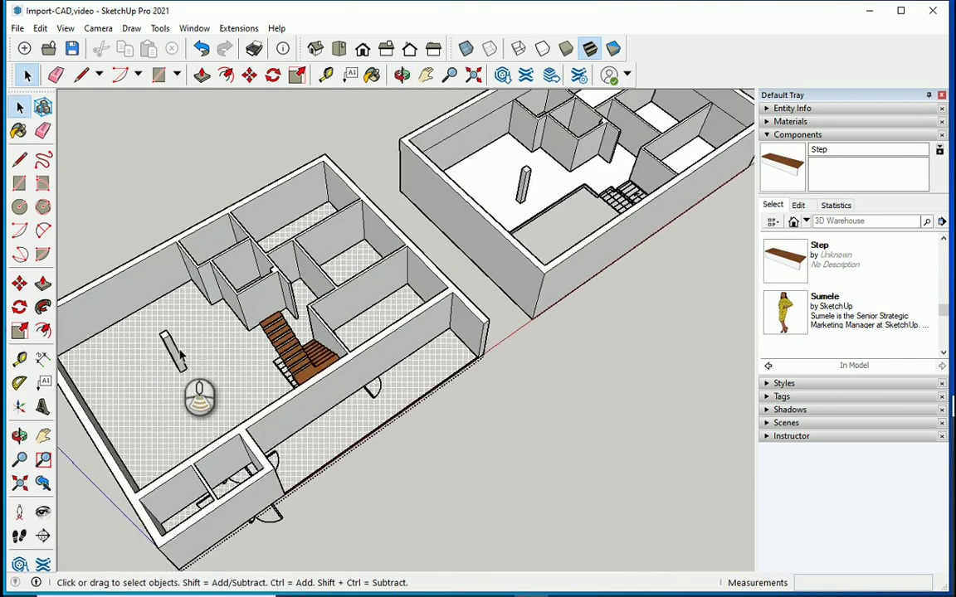
{"action": "middle_click_drag", "start_coordinate": [539, 290], "coordinate": [373, 319], "text": "shift"}
{"action": "scroll", "coordinate": [426, 232], "scroll_direction": "up", "scroll_amount": 2}
{"action": "scroll", "coordinate": [373, 301], "scroll_direction": "down", "scroll_amount": 3}
{"action": "middle_click_drag", "start_coordinate": [614, 220], "coordinate": [504, 257]}
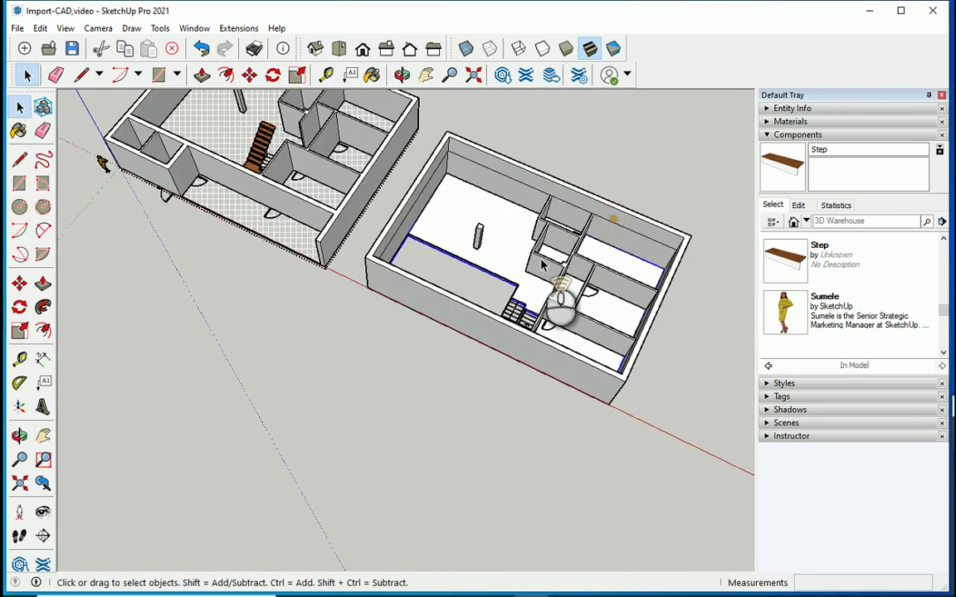
{"action": "scroll", "coordinate": [680, 252], "scroll_direction": "up", "scroll_amount": 5}
{"action": "scroll", "coordinate": [628, 285], "scroll_direction": "down", "scroll_amount": 3}
{"action": "middle_click_drag", "start_coordinate": [583, 306], "coordinate": [520, 224]}
{"action": "scroll", "coordinate": [520, 224], "scroll_direction": "up", "scroll_amount": 8}
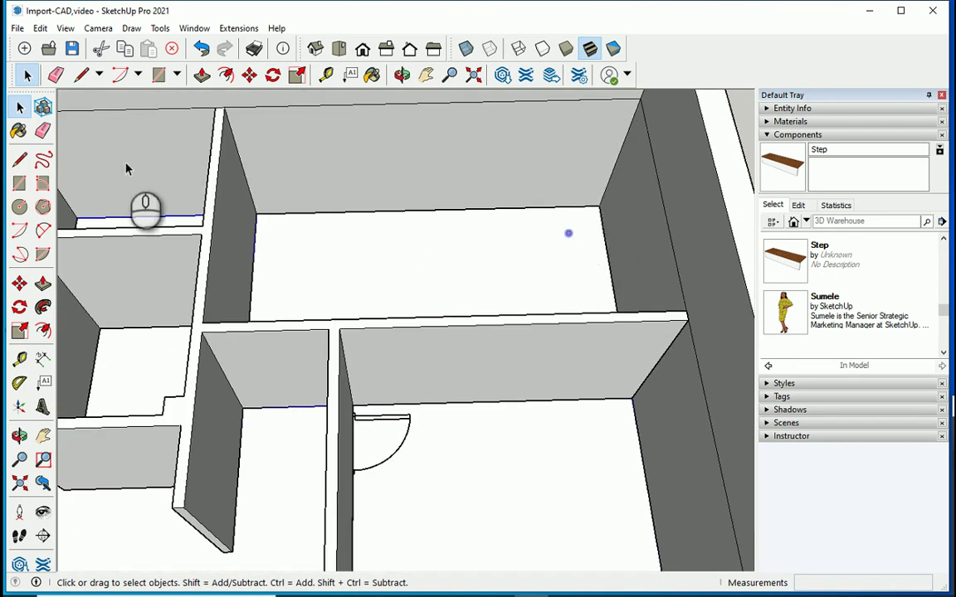
{"action": "left_click", "coordinate": [20, 285]}
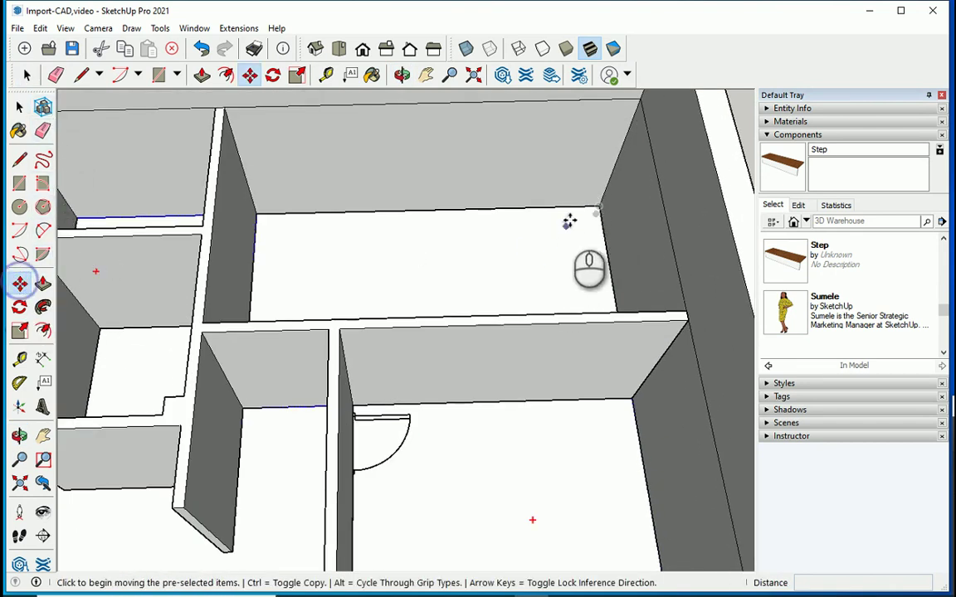
{"action": "left_click", "coordinate": [603, 207]}
{"action": "scroll", "coordinate": [602, 206], "scroll_direction": "down", "scroll_amount": 5}
{"action": "scroll", "coordinate": [710, 261], "scroll_direction": "up", "scroll_amount": 6}
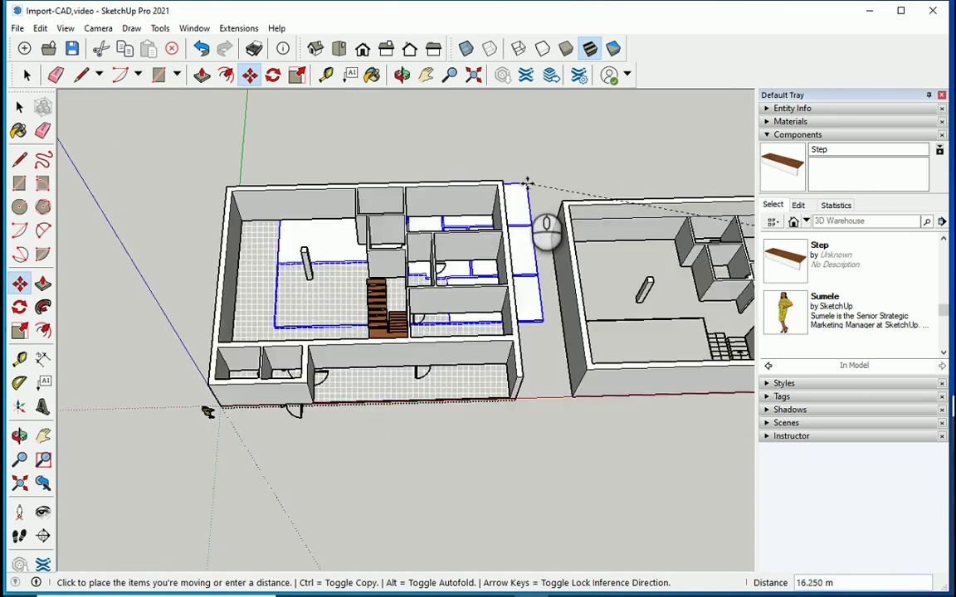
{"action": "left_click", "coordinate": [488, 174]}
{"action": "scroll", "coordinate": [514, 173], "scroll_direction": "down", "scroll_amount": 3}
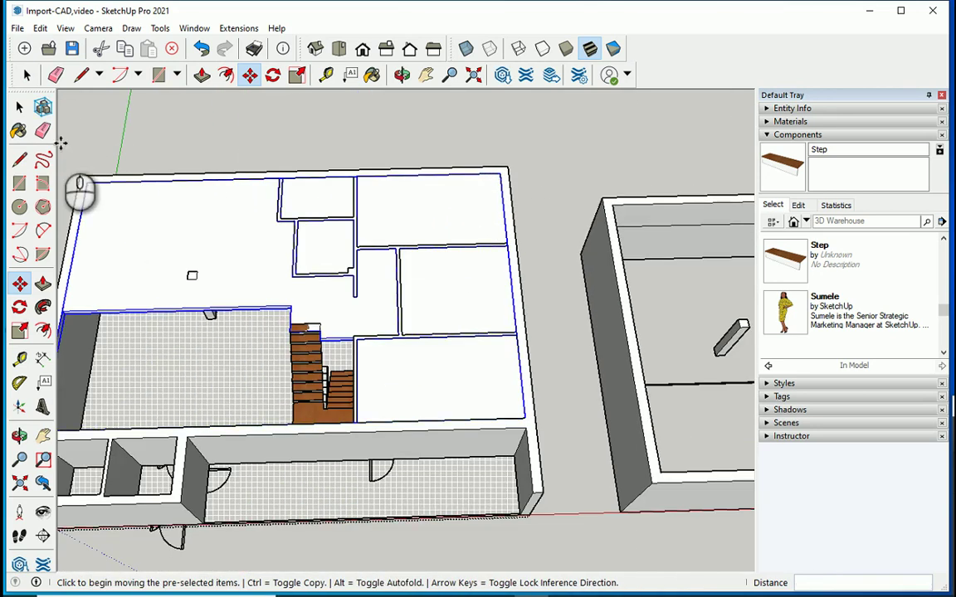
{"action": "left_click", "coordinate": [21, 105]}
Delete the topmost step of the second flight, where it meets the upper floor slab.
{"action": "middle_click_drag", "start_coordinate": [181, 271], "coordinate": [438, 311]}
{"action": "scroll", "coordinate": [298, 419], "scroll_direction": "up", "scroll_amount": 3}
{"action": "middle_click_drag", "start_coordinate": [299, 418], "coordinate": [503, 263]}
{"action": "scroll", "coordinate": [360, 355], "scroll_direction": "up", "scroll_amount": 4}
{"action": "scroll", "coordinate": [360, 355], "scroll_direction": "up", "scroll_amount": 3}
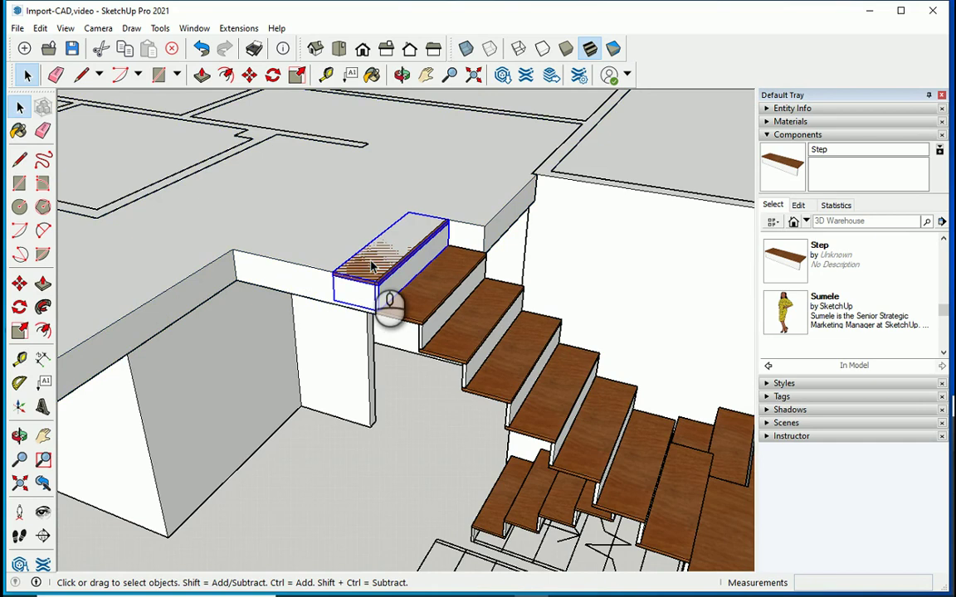
{"action": "middle_click_drag", "start_coordinate": [561, 375], "coordinate": [541, 380]}
{"action": "scroll", "coordinate": [464, 356], "scroll_direction": "down", "scroll_amount": 5}
{"action": "middle_click_drag", "start_coordinate": [330, 320], "coordinate": [573, 403]}
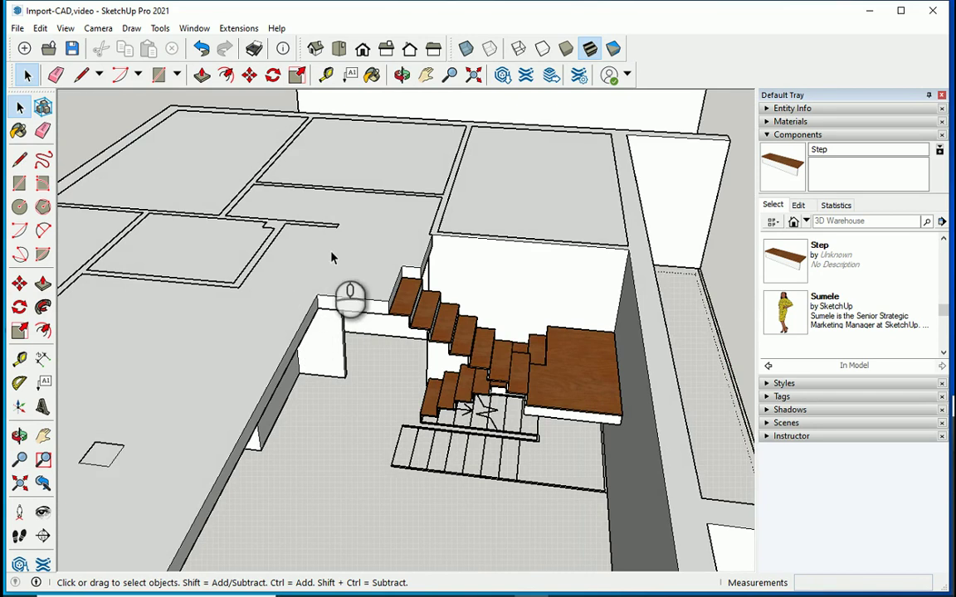
Select all the steps of the second flight and make them a group.
{"action": "scroll", "coordinate": [461, 406], "scroll_direction": "up", "scroll_amount": 5}
{"action": "middle_click_drag", "start_coordinate": [459, 410], "coordinate": [498, 345]}
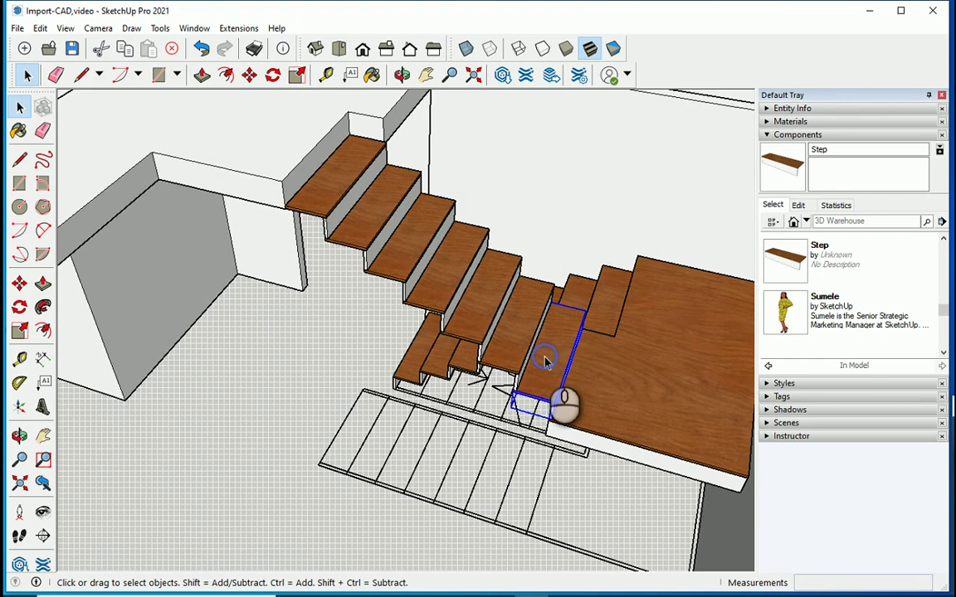
{"action": "right_click", "coordinate": [374, 225]}
{"action": "left_click", "coordinate": [455, 358]}
Select both flights together with the landing and make them a single staircase group.
{"action": "middle_click_drag", "start_coordinate": [625, 377], "coordinate": [627, 435]}
{"action": "middle_click_drag", "start_coordinate": [655, 367], "coordinate": [600, 431]}
{"action": "scroll", "coordinate": [599, 335], "scroll_direction": "up", "scroll_amount": 1}
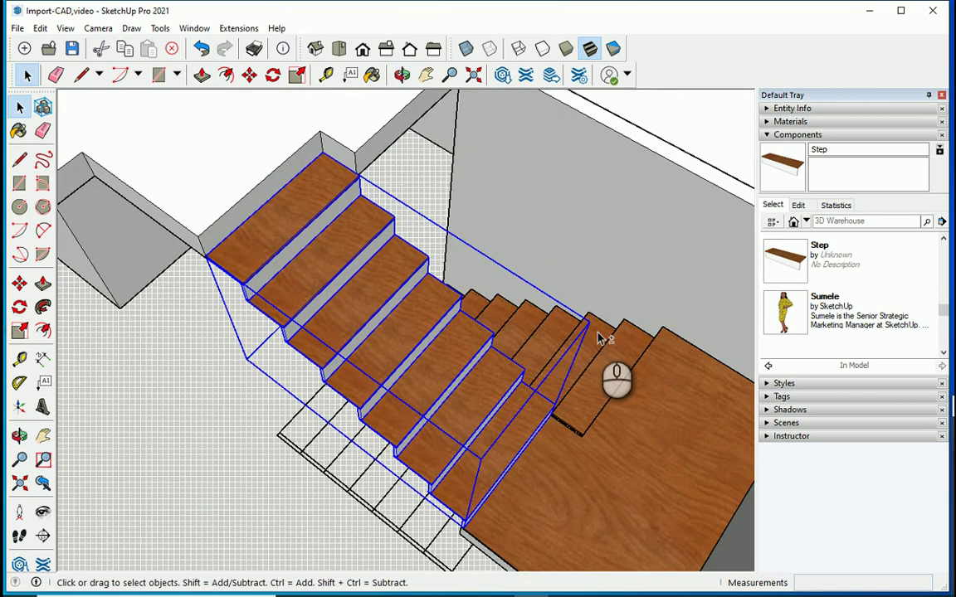
{"action": "scroll", "coordinate": [631, 427], "scroll_direction": "down", "scroll_amount": 2}
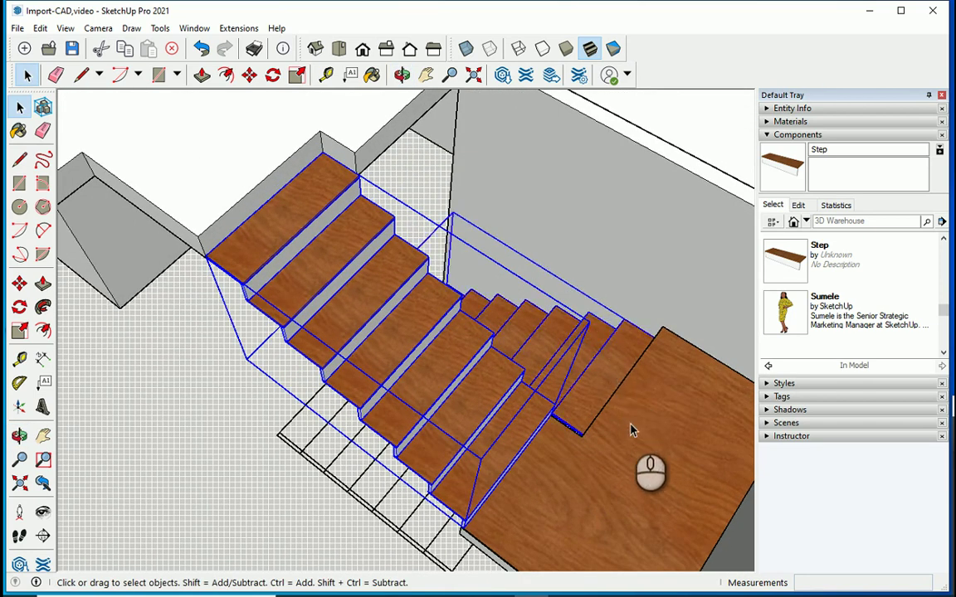
{"action": "middle_click_drag", "start_coordinate": [632, 427], "coordinate": [634, 320]}
{"action": "scroll", "coordinate": [523, 342], "scroll_direction": "up", "scroll_amount": 1}
{"action": "right_click", "coordinate": [525, 342]}
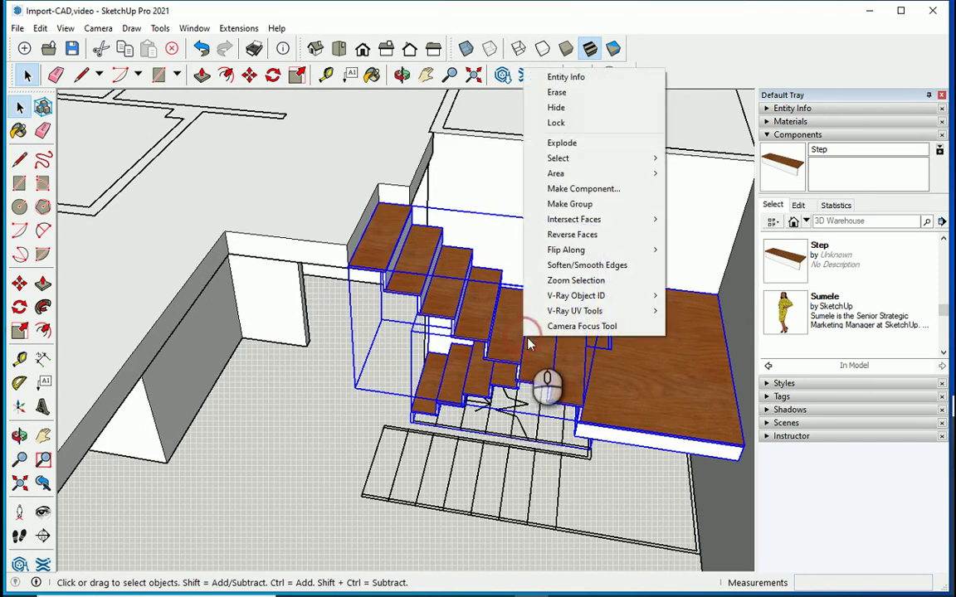
{"action": "left_click", "coordinate": [587, 207]}
Unhide the ground floor group that carries the plan linework.
{"action": "scroll", "coordinate": [578, 298], "scroll_direction": "down", "scroll_amount": 5}
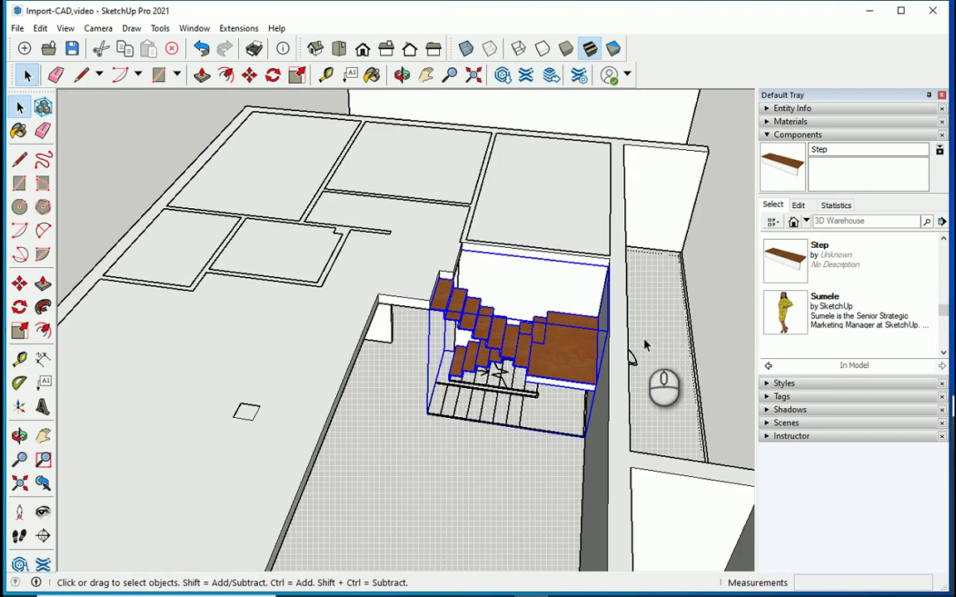
{"action": "middle_click_drag", "start_coordinate": [706, 347], "coordinate": [633, 449]}
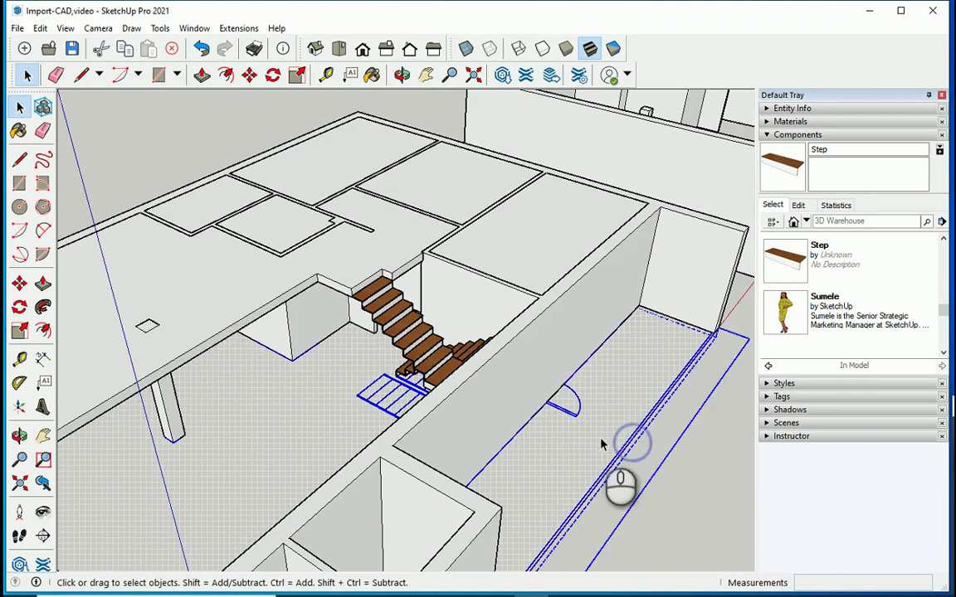
{"action": "right_click", "coordinate": [601, 444]}
{"action": "left_click", "coordinate": [639, 190]}
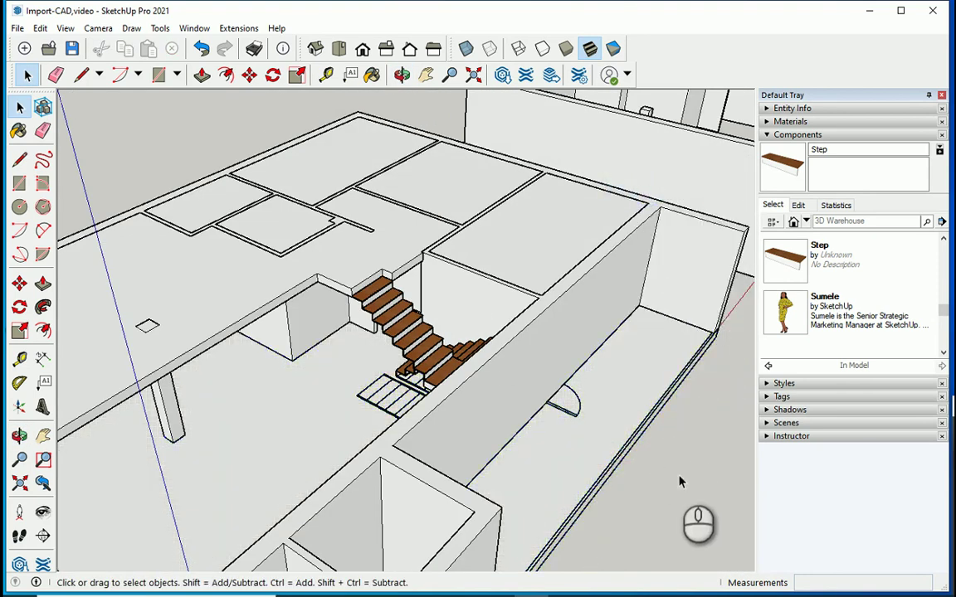
Examine how the staircase meets the upper floor slab and how it fits within the building.
{"action": "scroll", "coordinate": [679, 481], "scroll_direction": "down", "scroll_amount": 5}
{"action": "middle_click_drag", "start_coordinate": [535, 404], "coordinate": [486, 437]}
{"action": "scroll", "coordinate": [352, 274], "scroll_direction": "up", "scroll_amount": 5}
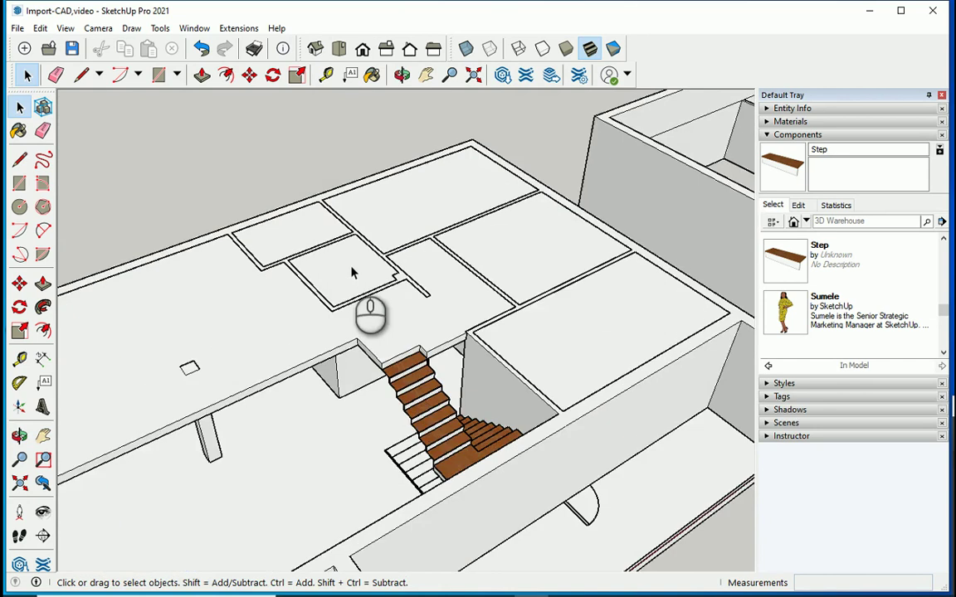
{"action": "middle_click_drag", "start_coordinate": [400, 377], "coordinate": [294, 362]}
{"action": "scroll", "coordinate": [248, 377], "scroll_direction": "down", "scroll_amount": 2}
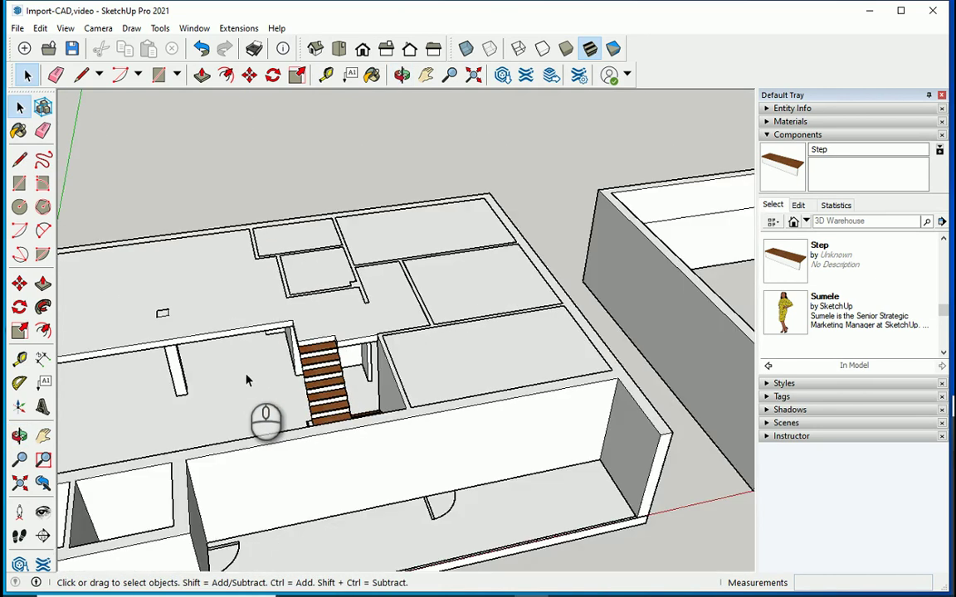
{"action": "scroll", "coordinate": [355, 351], "scroll_direction": "down", "scroll_amount": 1}
{"action": "scroll", "coordinate": [349, 368], "scroll_direction": "down", "scroll_amount": 3}
{"action": "middle_click_drag", "start_coordinate": [388, 370], "coordinate": [157, 402]}
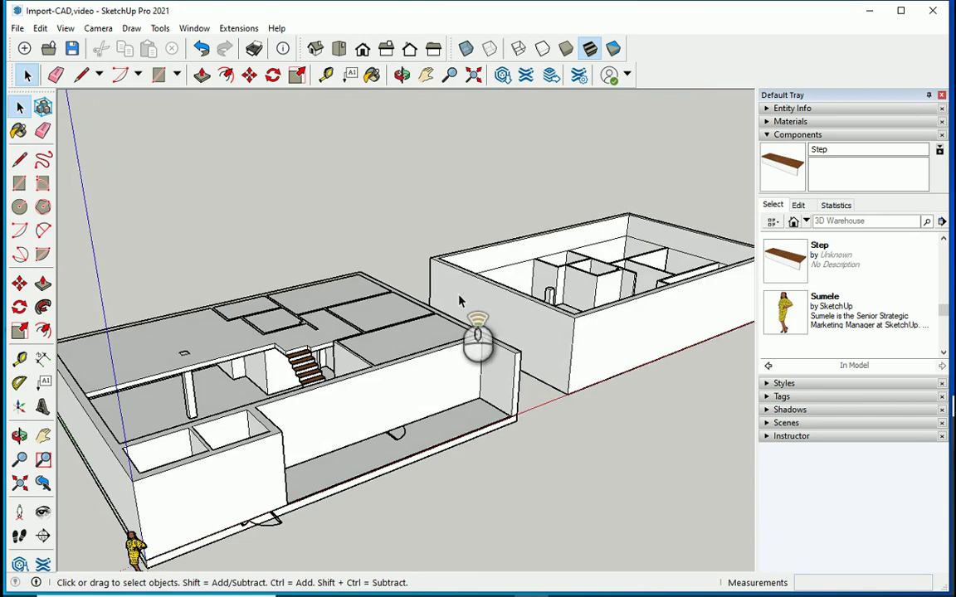
Move the upper floor slab by its back corner to the back inner wall corner of the second building and clear the selection.
{"action": "scroll", "coordinate": [336, 347], "scroll_direction": "up", "scroll_amount": 3}
{"action": "scroll", "coordinate": [301, 334], "scroll_direction": "down", "scroll_amount": 3}
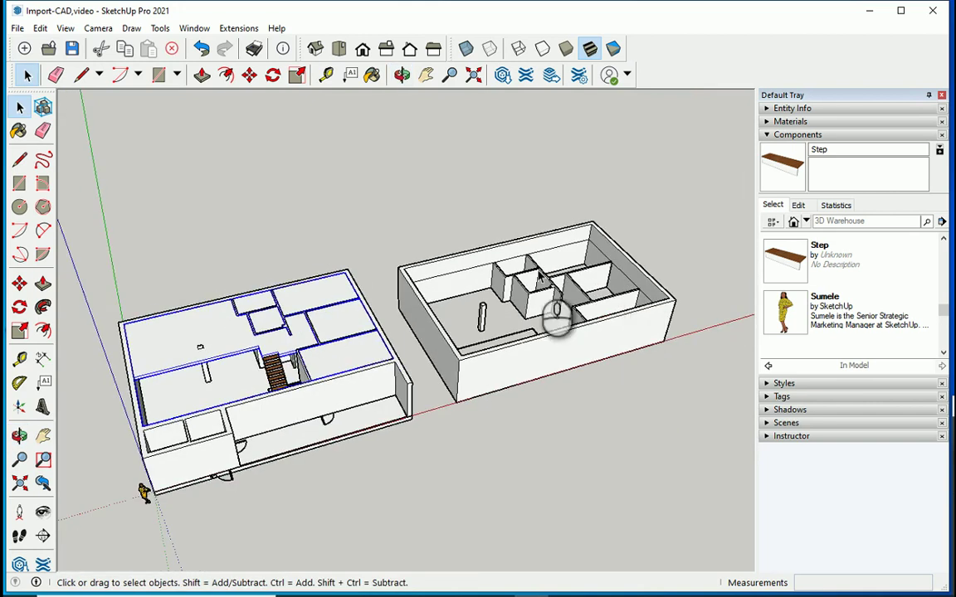
{"action": "scroll", "coordinate": [341, 271], "scroll_direction": "up", "scroll_amount": 8}
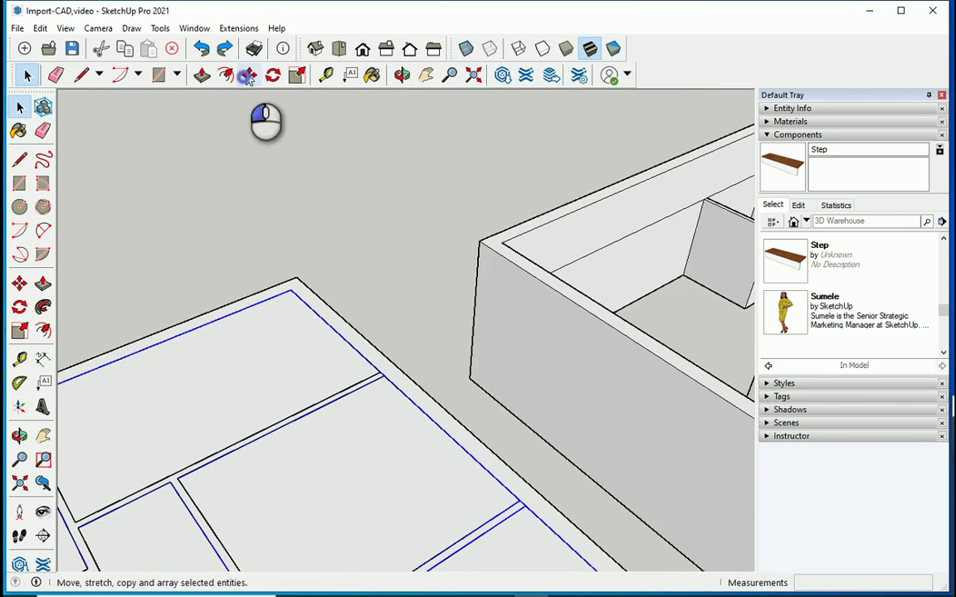
{"action": "left_click", "coordinate": [247, 75]}
{"action": "left_click", "coordinate": [290, 292]}
{"action": "scroll", "coordinate": [191, 372], "scroll_direction": "down", "scroll_amount": 9}
{"action": "middle_click_drag", "start_coordinate": [554, 292], "coordinate": [466, 446]}
{"action": "scroll", "coordinate": [326, 289], "scroll_direction": "up", "scroll_amount": 7}
{"action": "scroll", "coordinate": [325, 290], "scroll_direction": "up", "scroll_amount": 4}
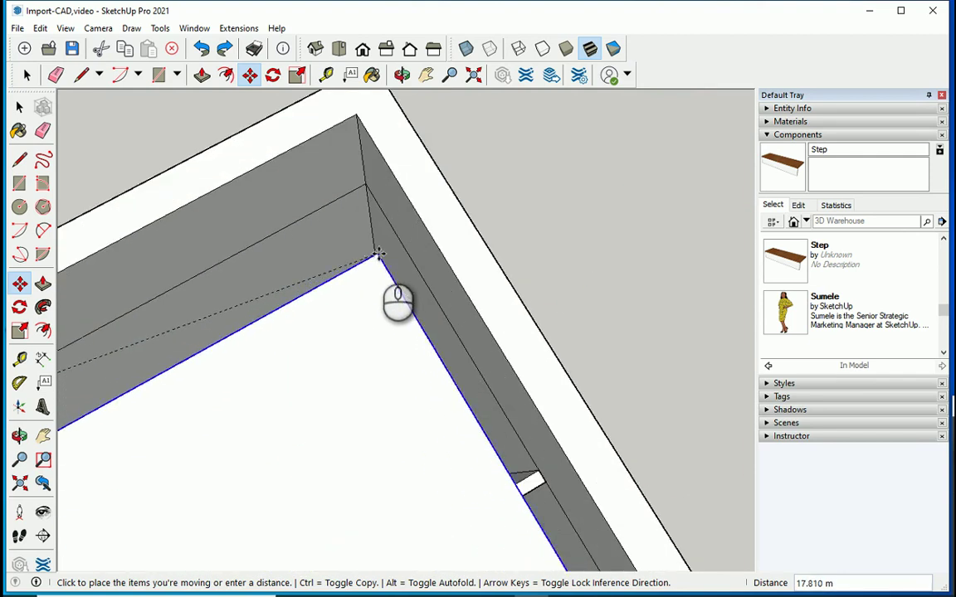
{"action": "middle_click_drag", "start_coordinate": [375, 258], "coordinate": [83, 162]}
{"action": "middle_click_drag", "start_coordinate": [582, 256], "coordinate": [432, 182]}
{"action": "left_click", "coordinate": [528, 395]}
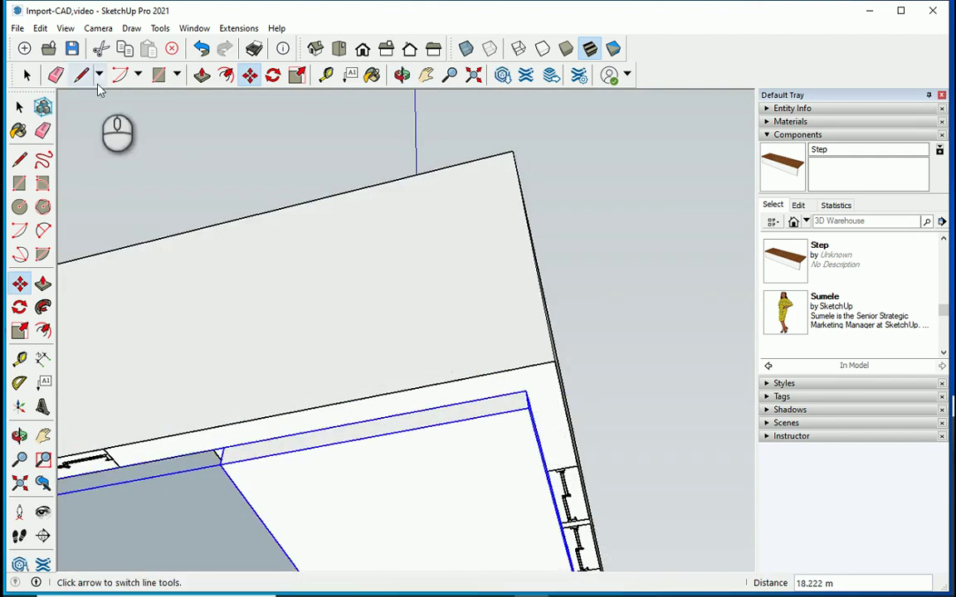
{"action": "middle_click_drag", "start_coordinate": [603, 305], "coordinate": [634, 406]}
{"action": "key", "text": "space"}
Examine the ground floor model with its staircase and the separate upper floor model from several angles.
{"action": "scroll", "coordinate": [551, 359], "scroll_direction": "down", "scroll_amount": 3}
{"action": "scroll", "coordinate": [567, 258], "scroll_direction": "up", "scroll_amount": 4}
{"action": "scroll", "coordinate": [614, 297], "scroll_direction": "down", "scroll_amount": 4}
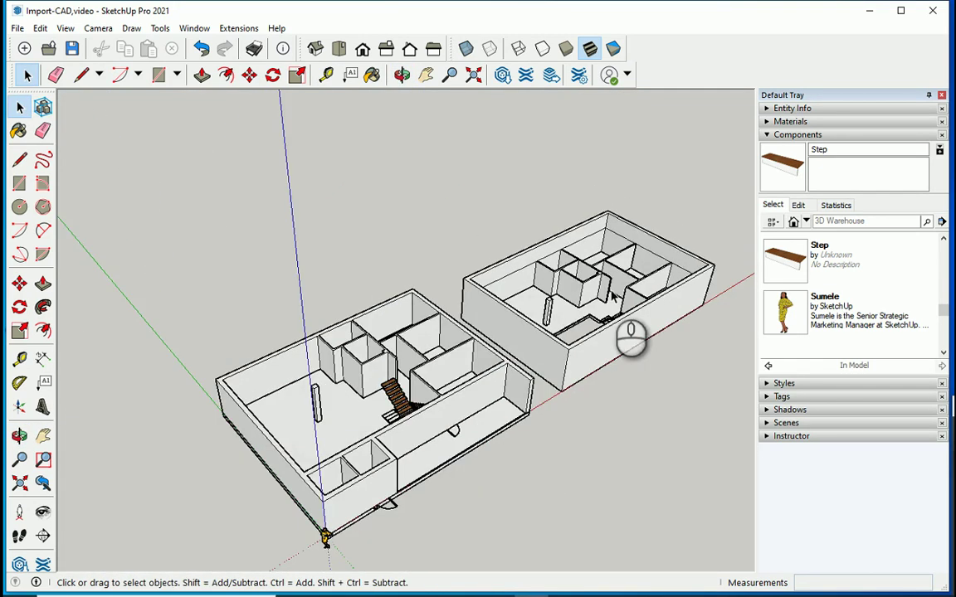
{"action": "middle_click_drag", "start_coordinate": [426, 382], "coordinate": [386, 427]}
{"action": "scroll", "coordinate": [475, 452], "scroll_direction": "up", "scroll_amount": 2}
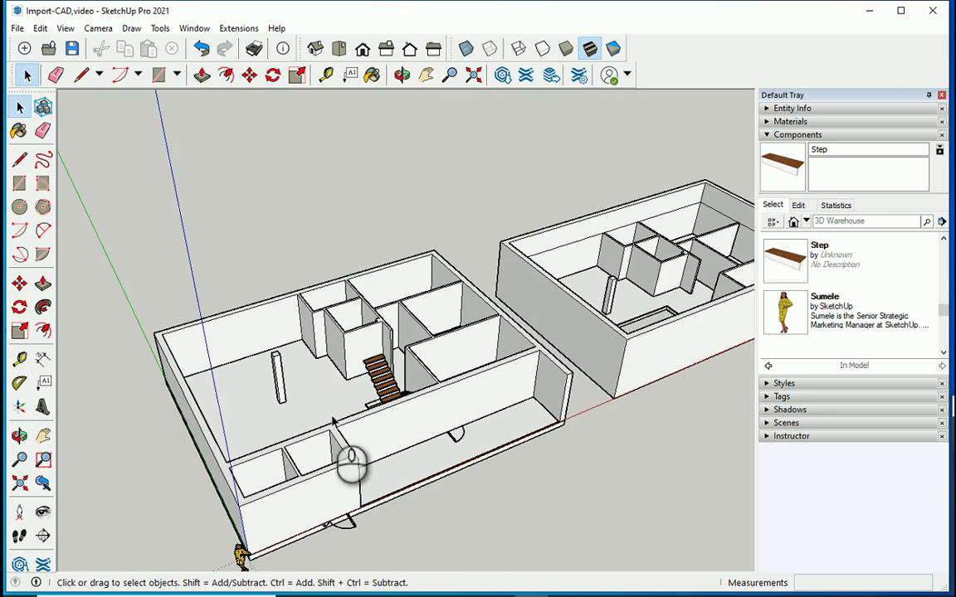
{"action": "middle_click_drag", "start_coordinate": [428, 477], "coordinate": [288, 407]}
{"action": "scroll", "coordinate": [343, 372], "scroll_direction": "down", "scroll_amount": 2}
{"action": "scroll", "coordinate": [342, 365], "scroll_direction": "down", "scroll_amount": 1}
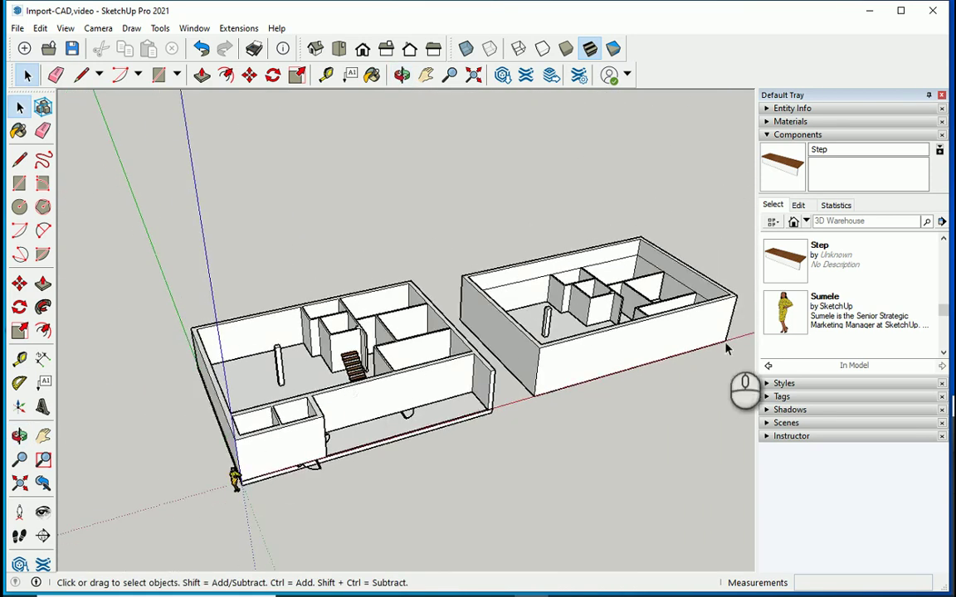
{"action": "scroll", "coordinate": [711, 321], "scroll_direction": "up", "scroll_amount": 2}
{"action": "middle_click_drag", "start_coordinate": [711, 325], "coordinate": [559, 460]}
{"action": "scroll", "coordinate": [415, 407], "scroll_direction": "up", "scroll_amount": 1}
{"action": "scroll", "coordinate": [345, 364], "scroll_direction": "down", "scroll_amount": 2}
{"action": "middle_click_drag", "start_coordinate": [357, 401], "coordinate": [367, 355]}
{"action": "scroll", "coordinate": [357, 381], "scroll_direction": "down", "scroll_amount": 3}
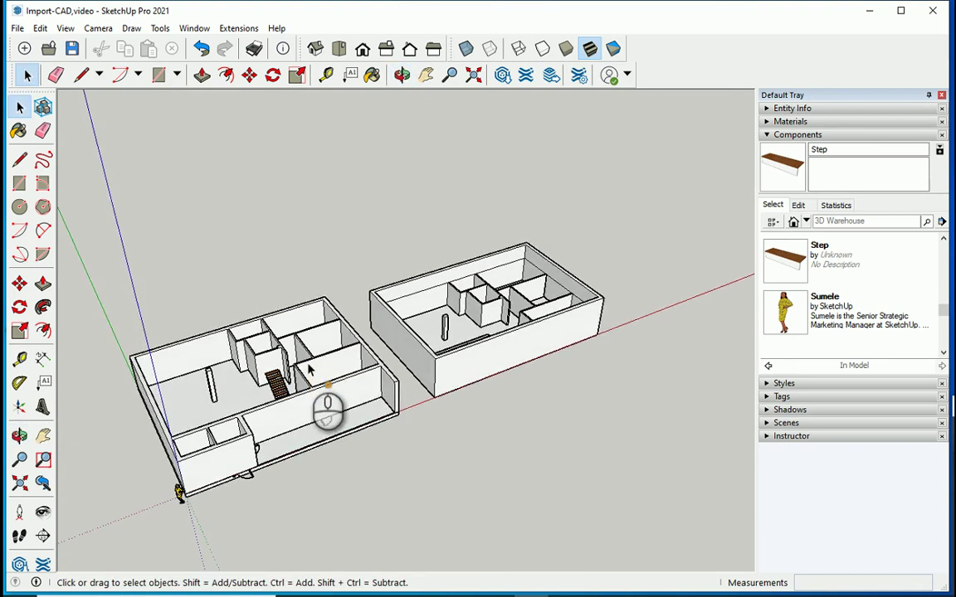
{"action": "scroll", "coordinate": [309, 384], "scroll_direction": "up", "scroll_amount": 4}
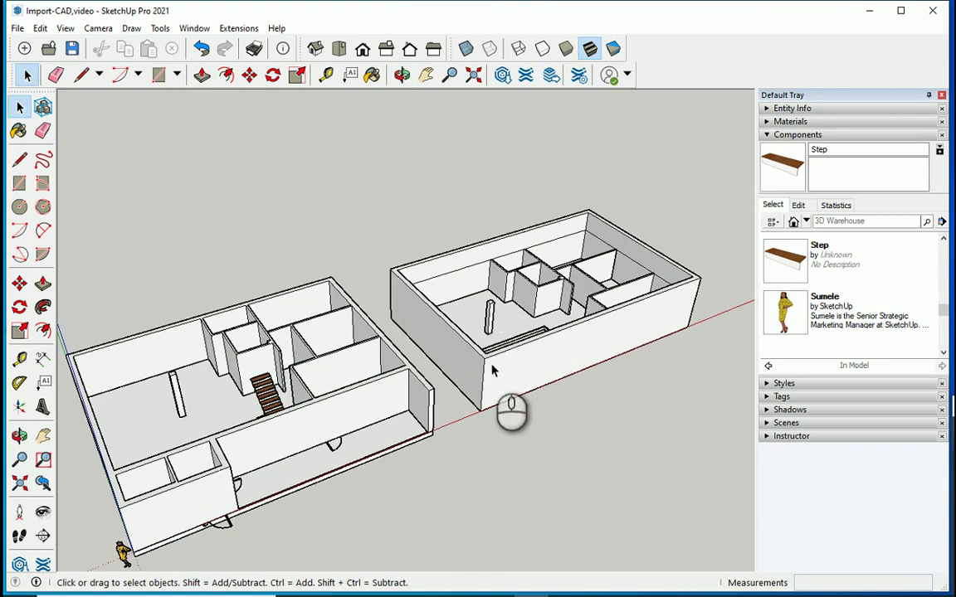
{"action": "scroll", "coordinate": [441, 400], "scroll_direction": "down", "scroll_amount": 3}
{"action": "scroll", "coordinate": [351, 445], "scroll_direction": "up", "scroll_amount": 3}
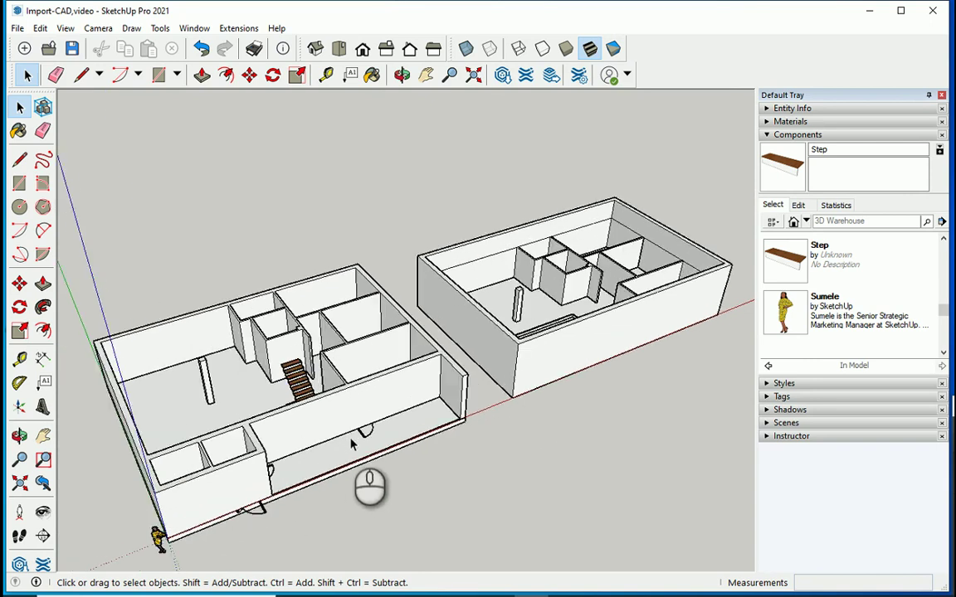